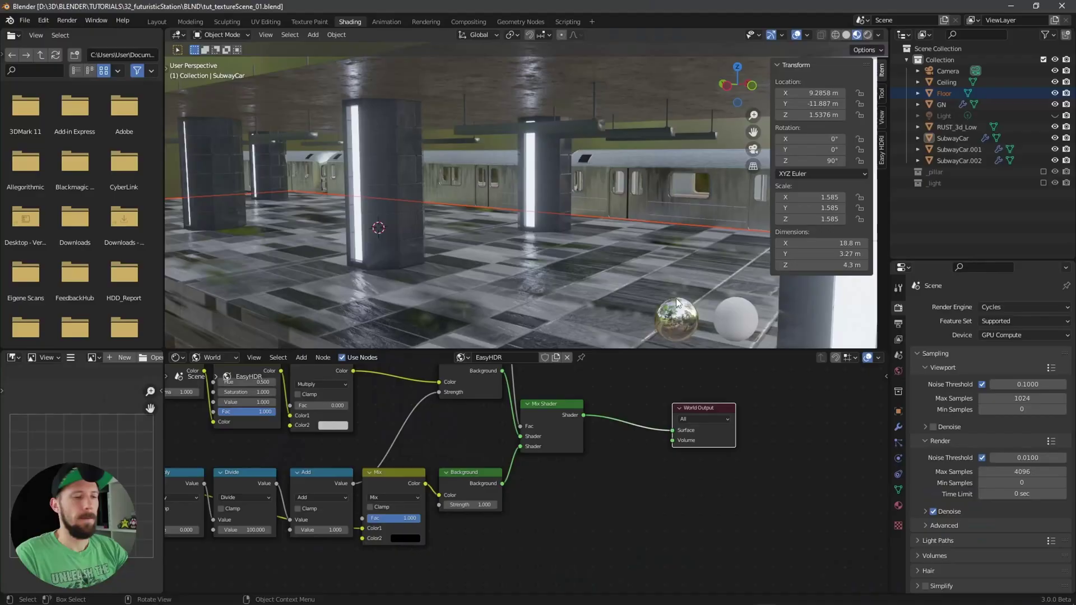
# - Select the scene's Camera object and look through it in the 3D viewport
pyautogui.moveTo(553, 266); pyautogui.dragTo(586, 263, button='middle')
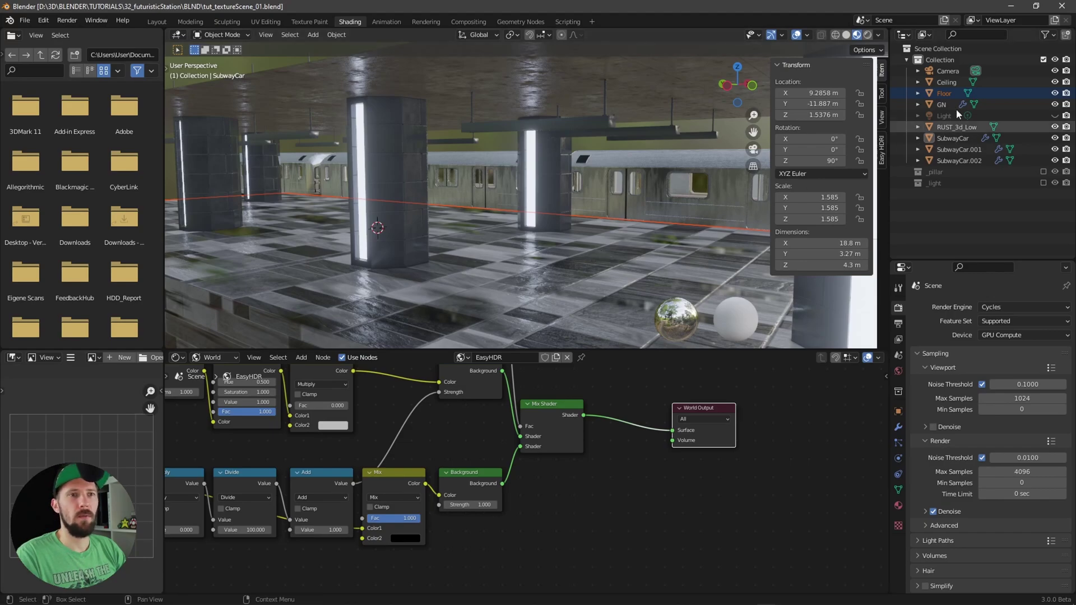
pyautogui.click(948, 72)
pyautogui.press('KP_0')
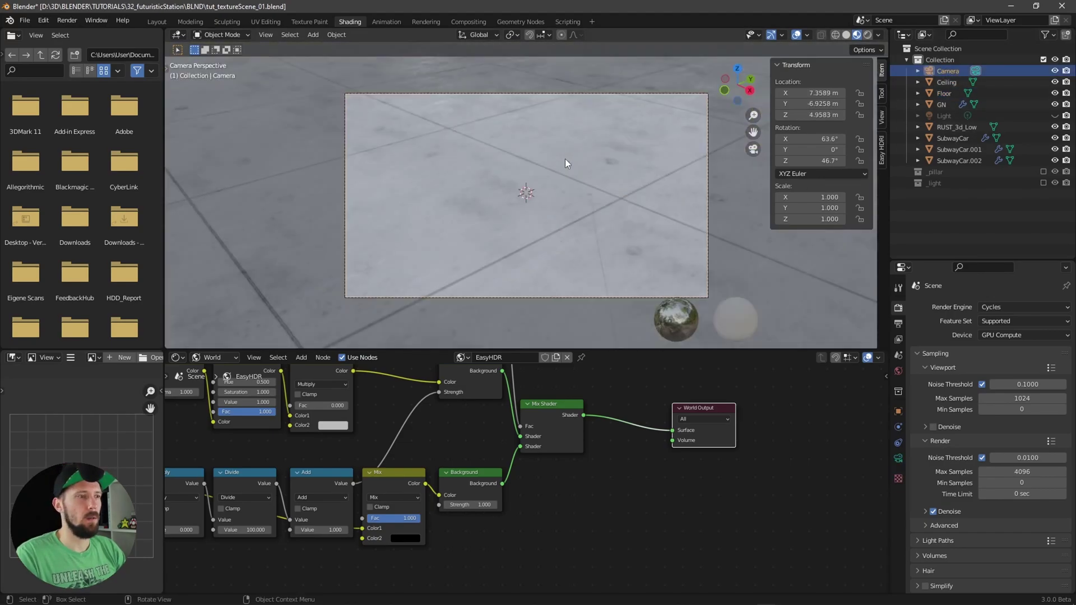
pyautogui.moveTo(550, 244)
pyautogui.mouseDown(button='middle')
pyautogui.moveTo(594, 223)
pyautogui.moveTo(519, 227)
pyautogui.moveTo(624, 220)
pyautogui.moveTo(651, 245)
pyautogui.moveTo(591, 263)
pyautogui.moveTo(570, 251)
pyautogui.mouseUp(button='middle')
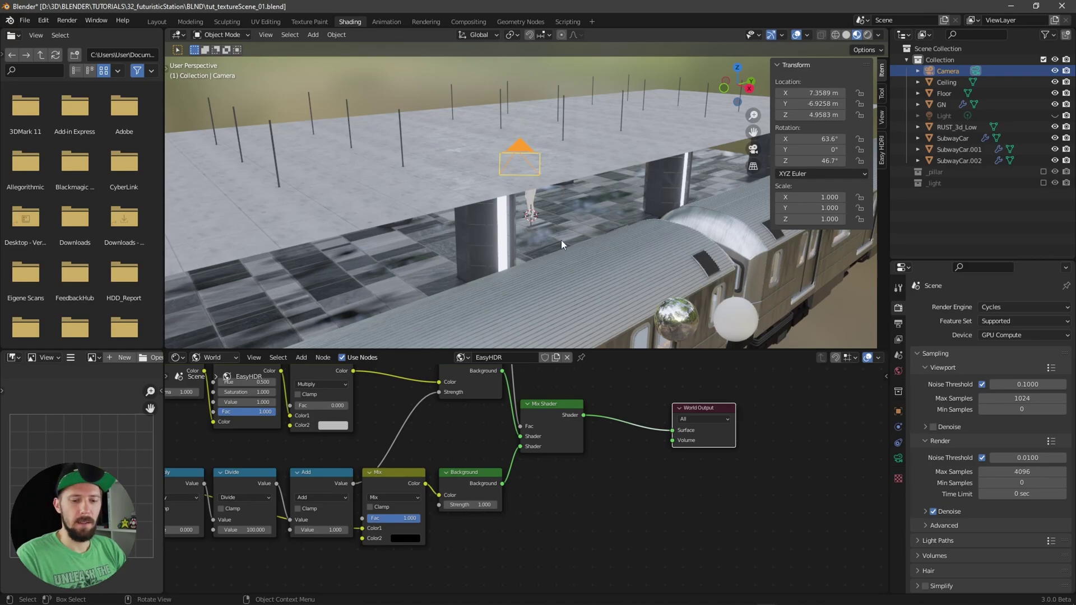
pyautogui.press('KP_0')
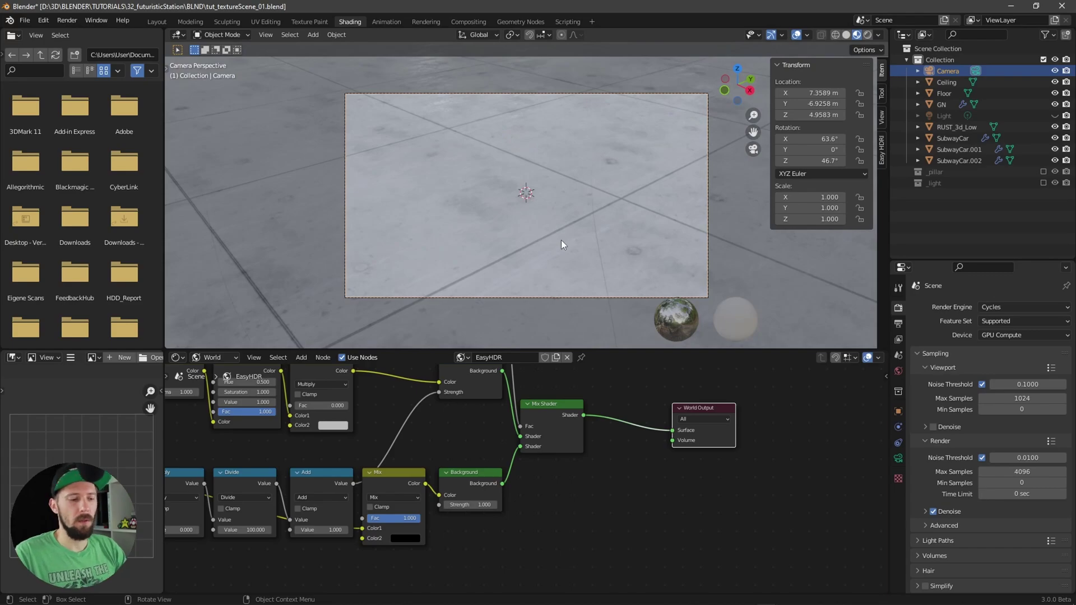
# - Use Walk Navigation to place the camera low at the platform edge, about X -10.2, Y -5.2, Z 0.4 m, facing the figure and train
pyautogui.click(265, 35)
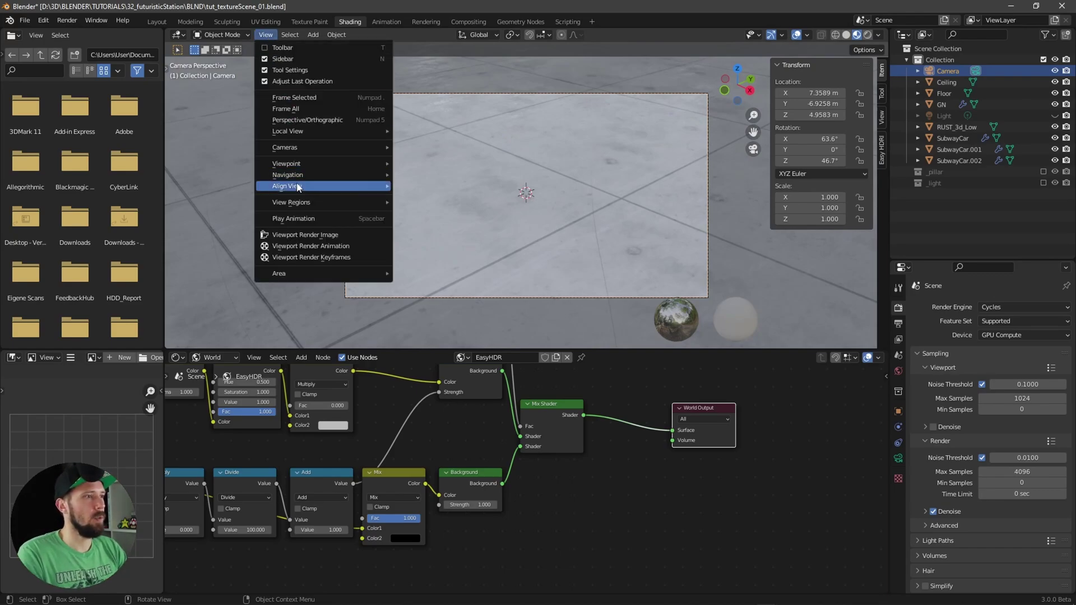
pyautogui.moveTo(312, 178)
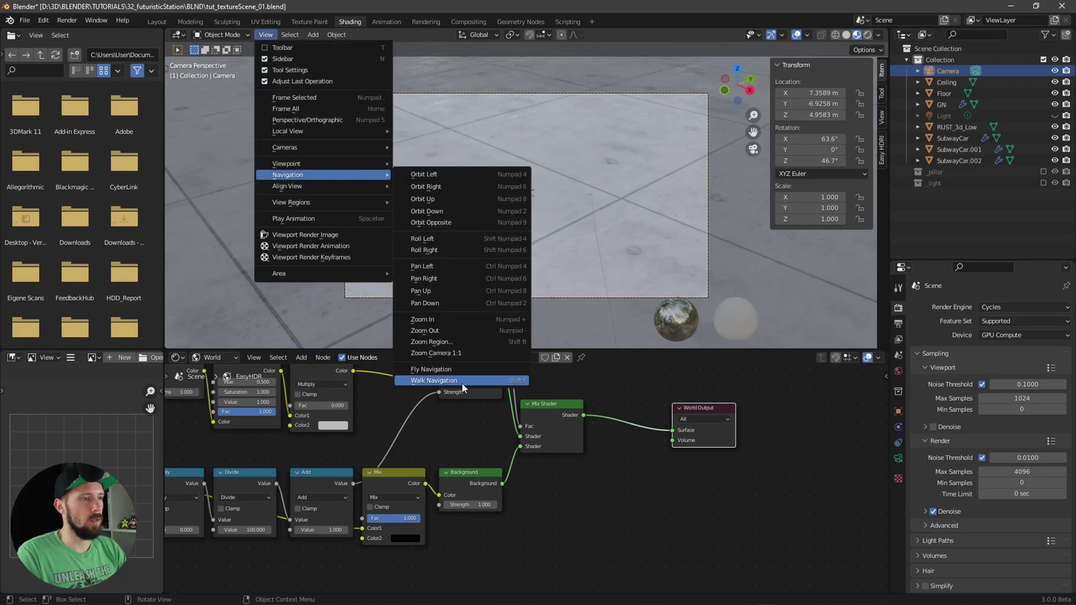
pyautogui.click(433, 380)
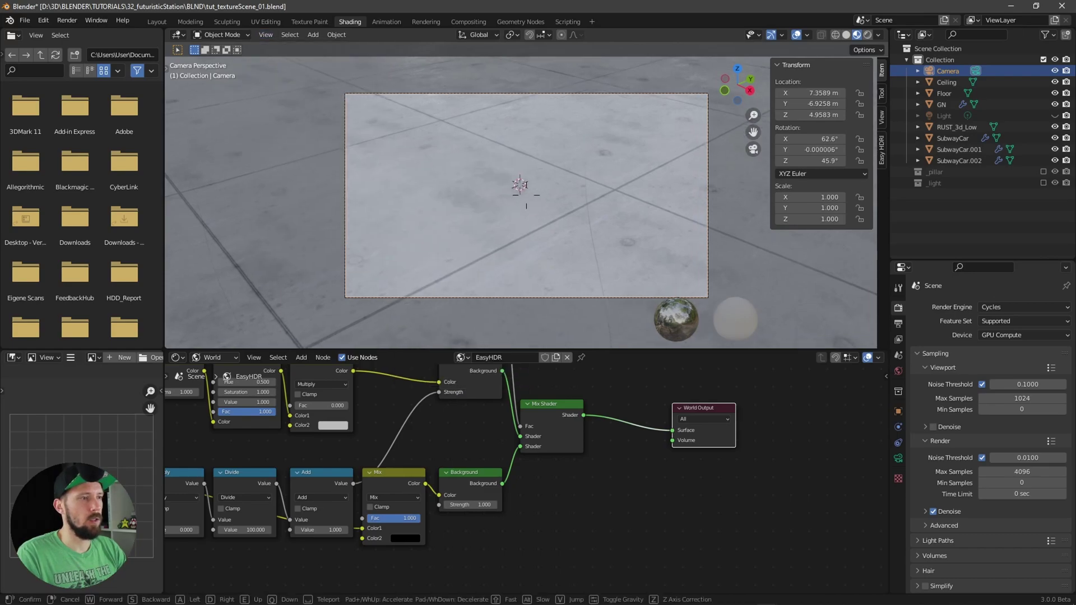
pyautogui.press('w')
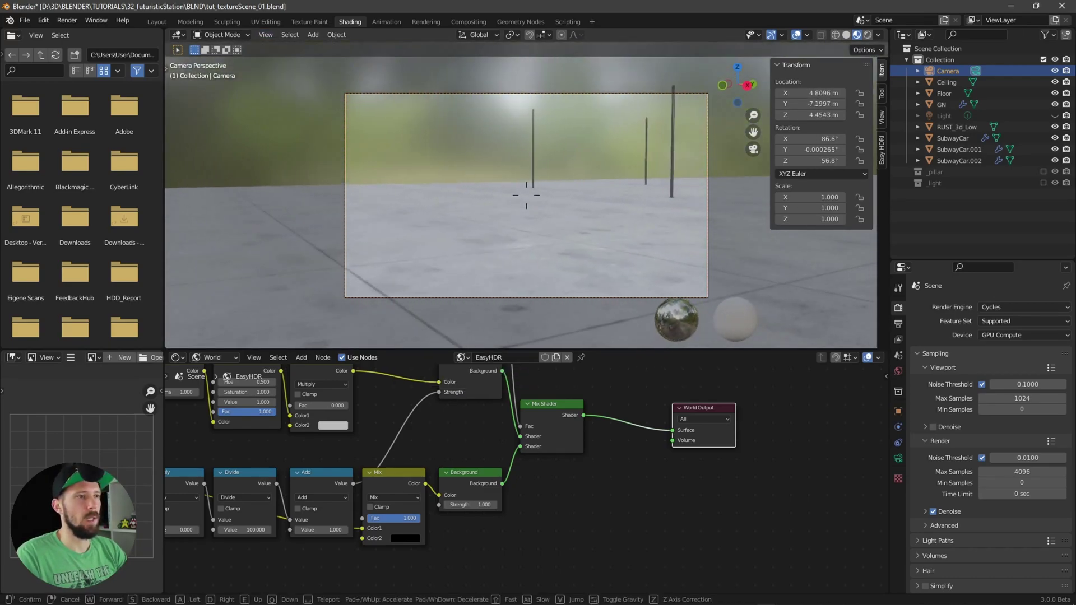
pyautogui.press('a')
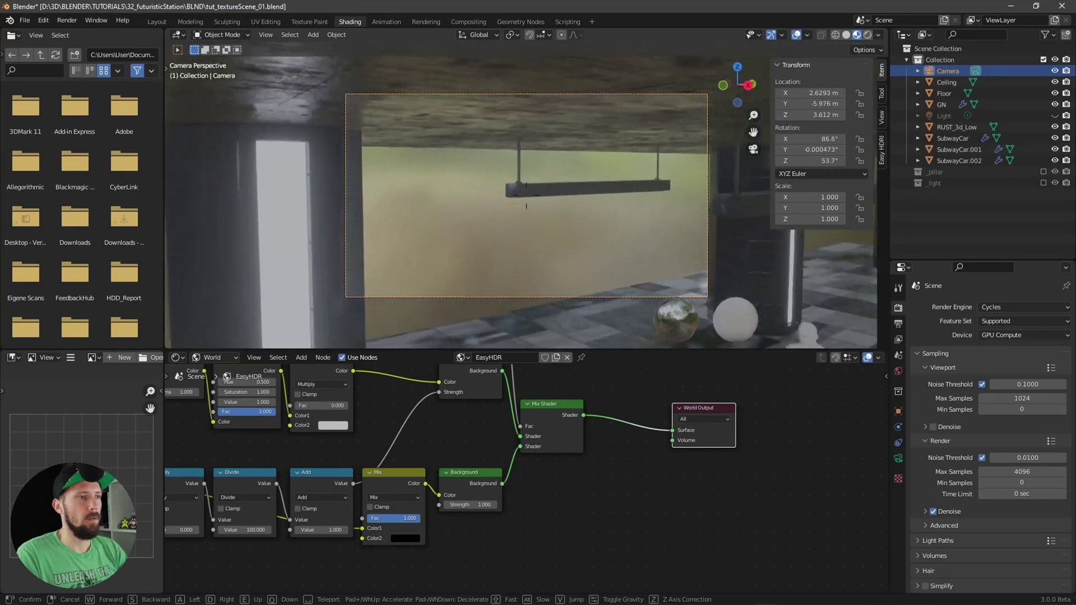
pyautogui.press('w')
pyautogui.press('a')
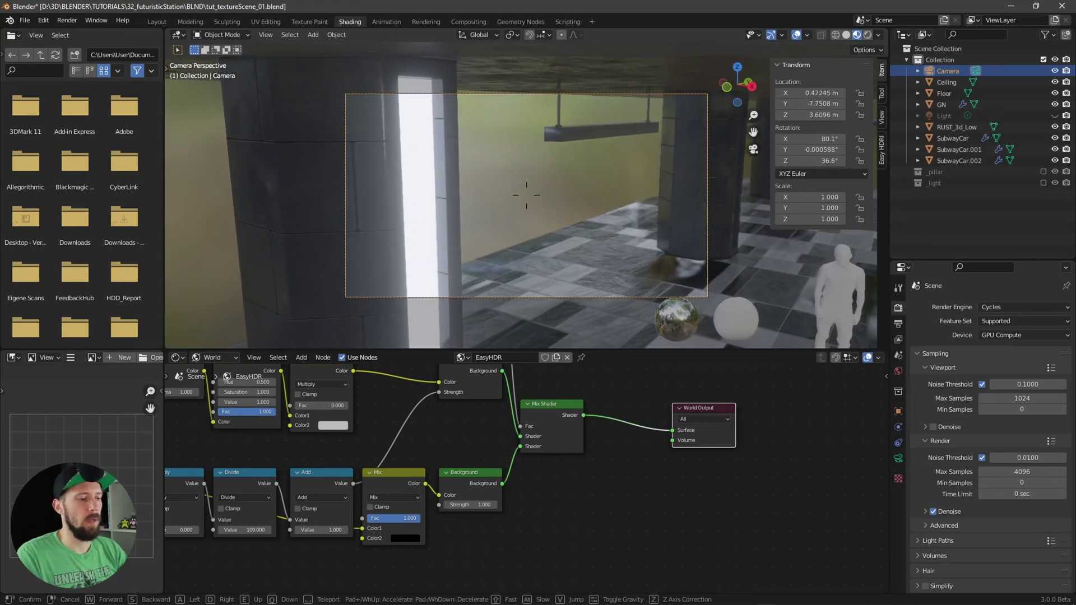
pyautogui.press('s')
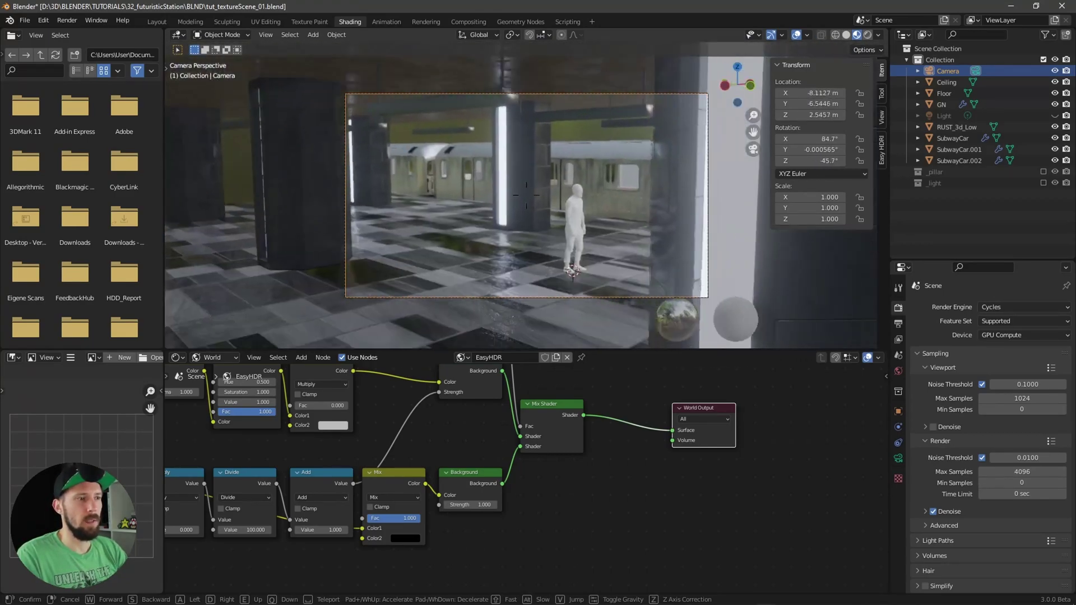
pyautogui.press('w')
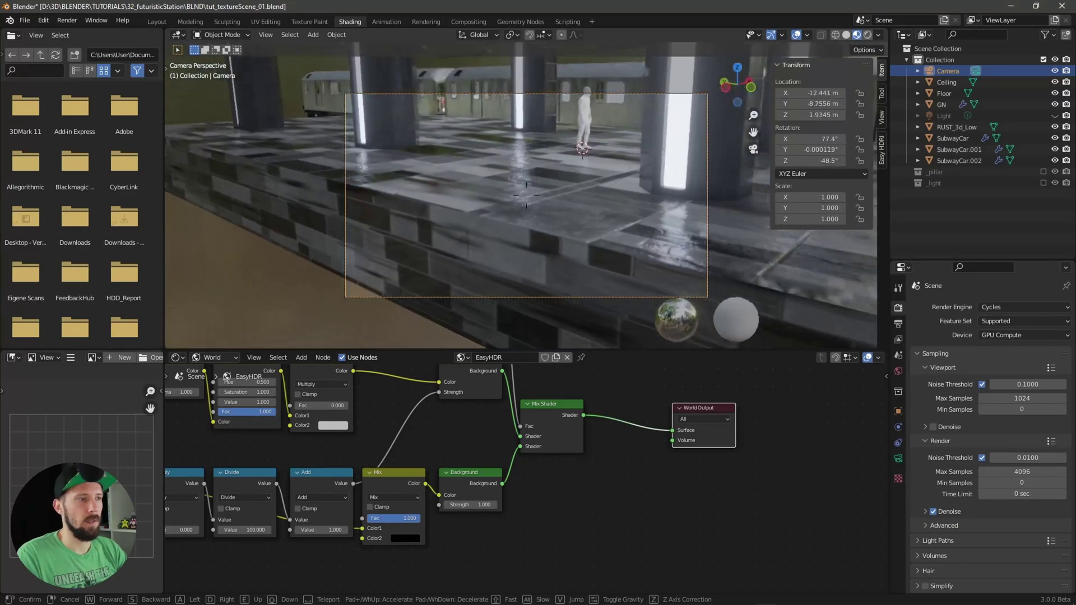
pyautogui.press('a')
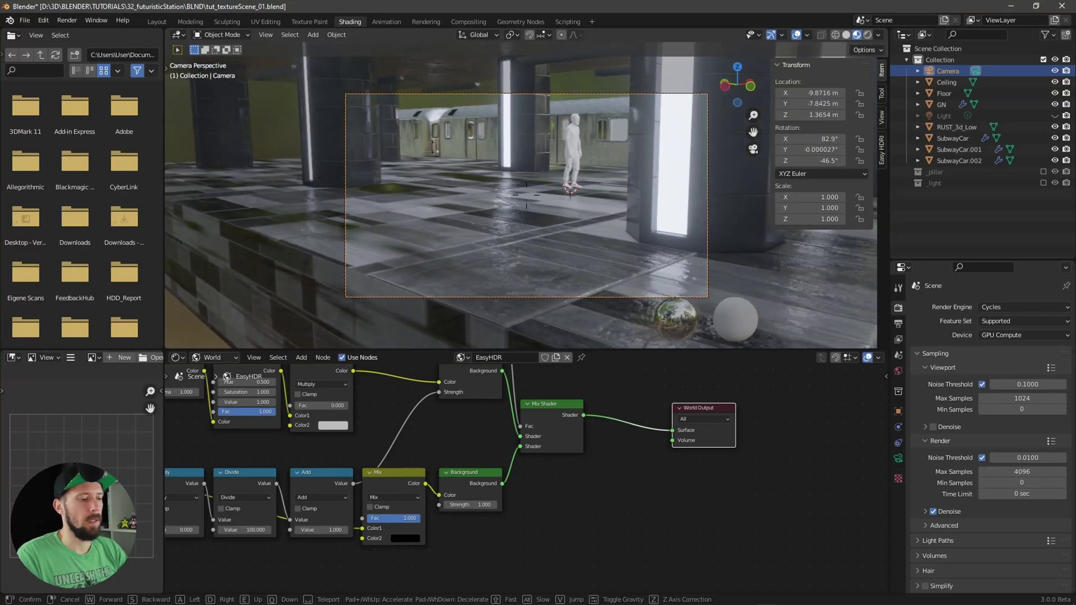
pyautogui.press('a')
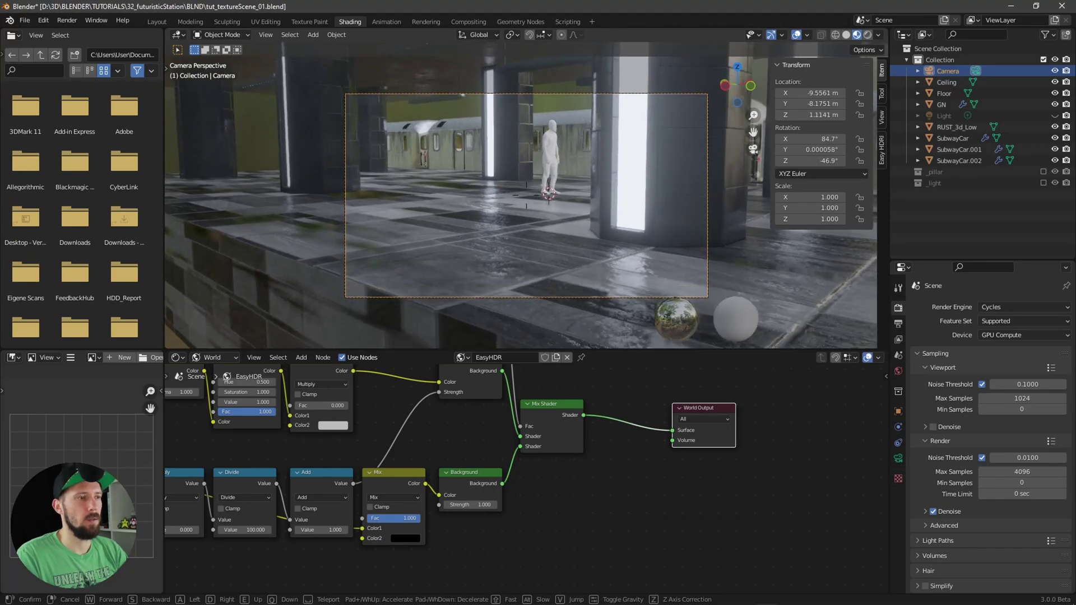
pyautogui.press('a')
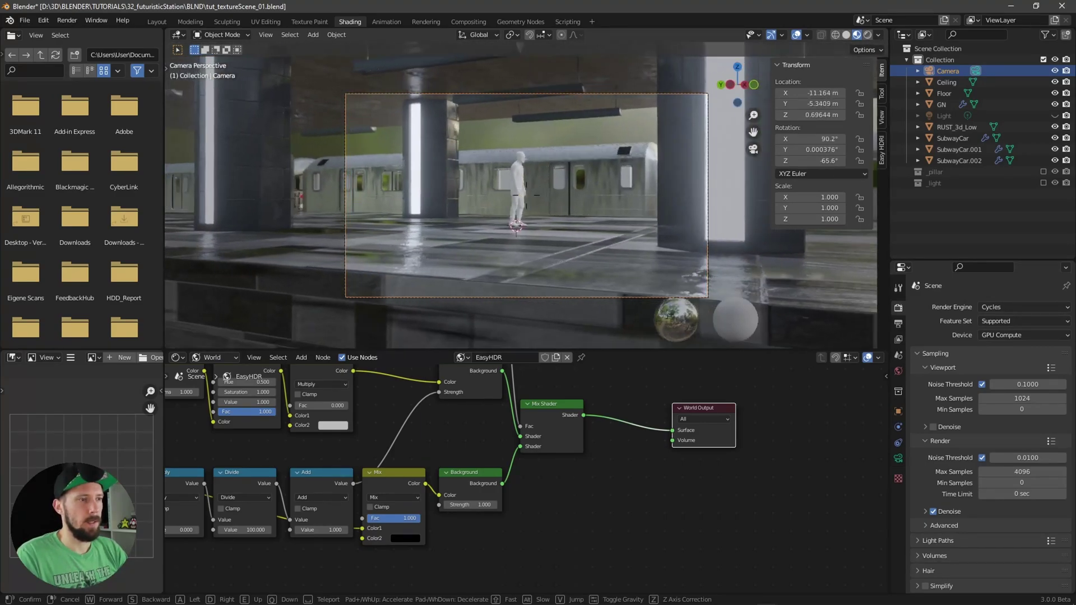
pyautogui.press('w')
pyautogui.press('d')
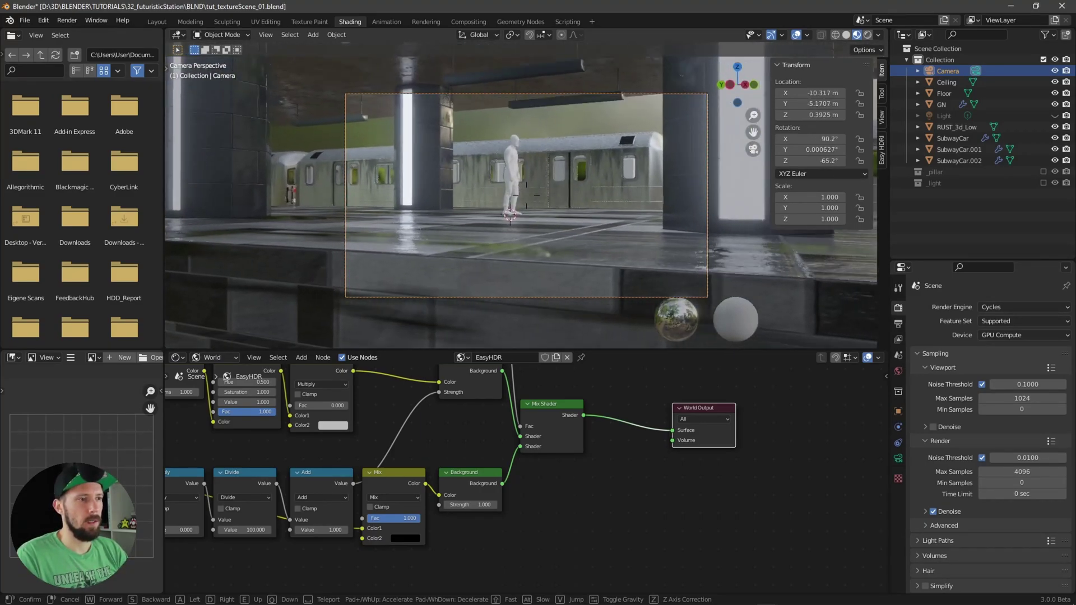
pyautogui.press('s')
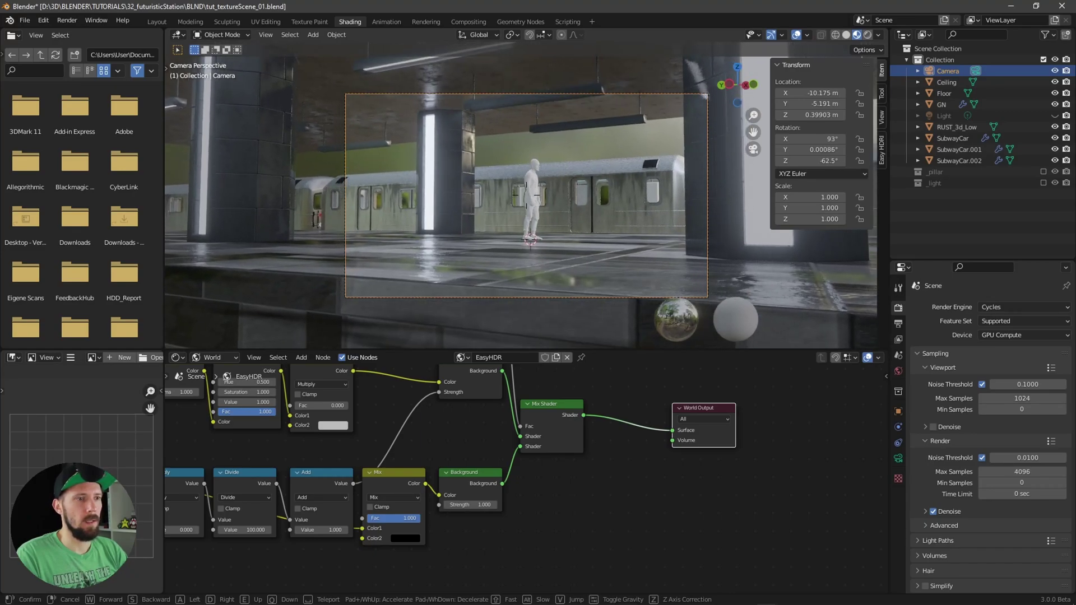
pyautogui.click(609, 359)
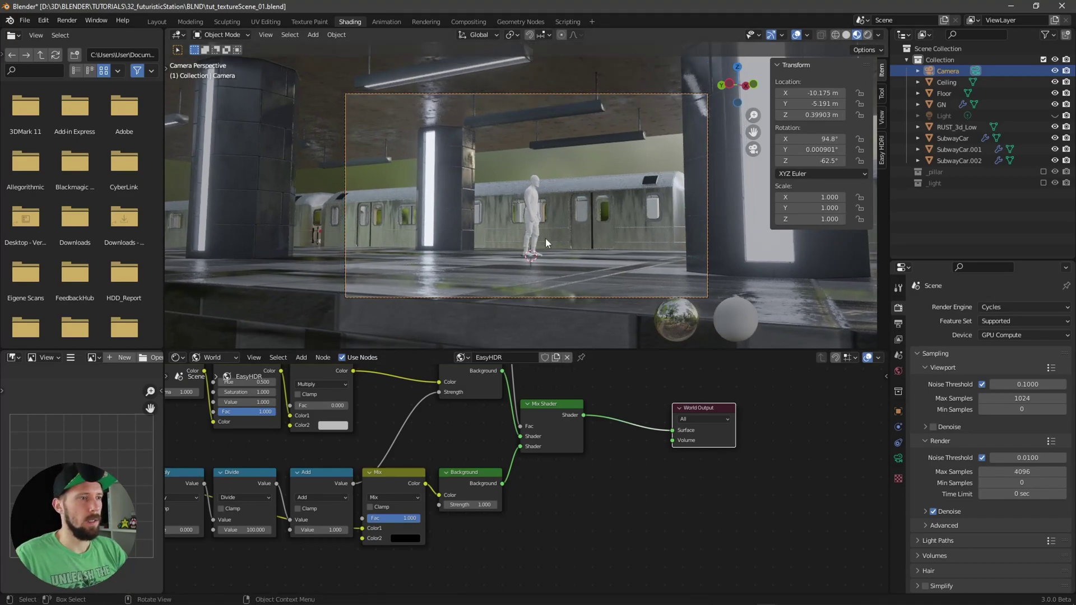
# - Fine-tune the camera framing with Walk Navigation to about X -10.08, Y -5.38, Z 0.4 m, with rotation about 93.3° in X and -61.9° in Z
pyautogui.hotkey('shift', '`')
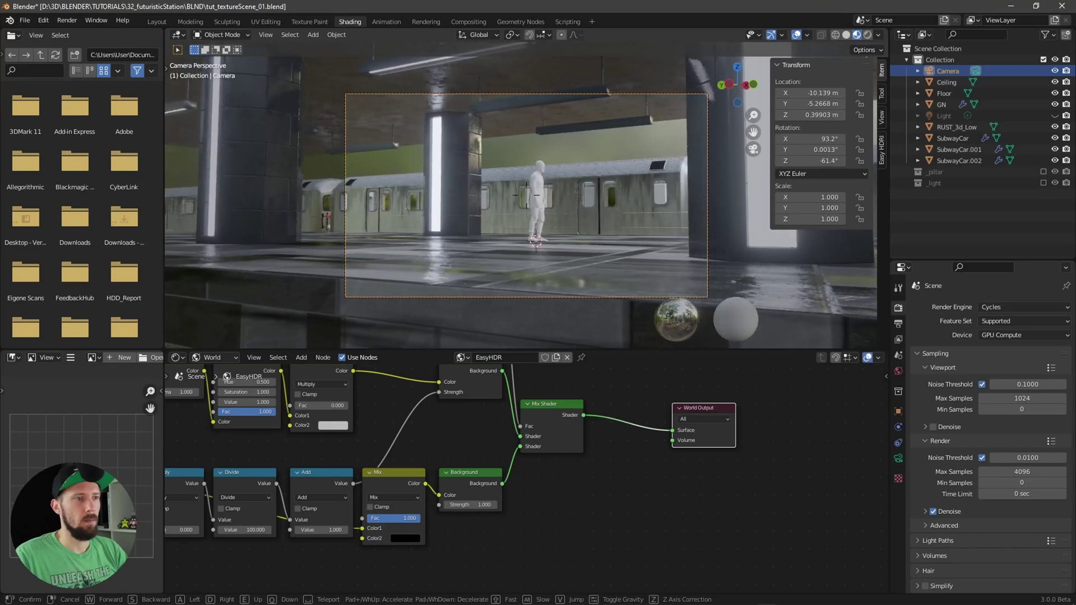
pyautogui.press('a')
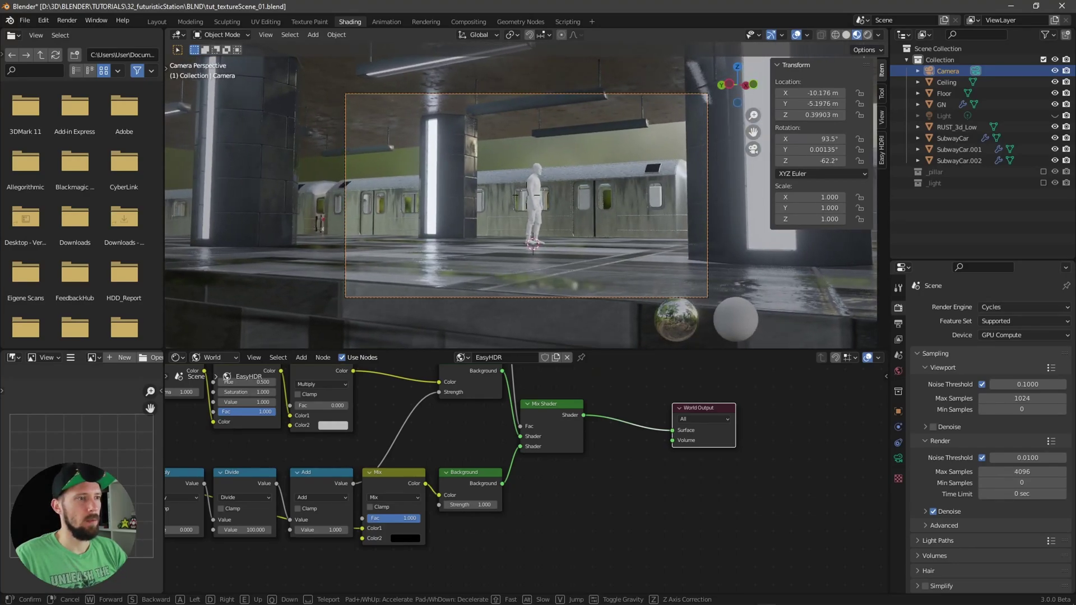
pyautogui.press('d')
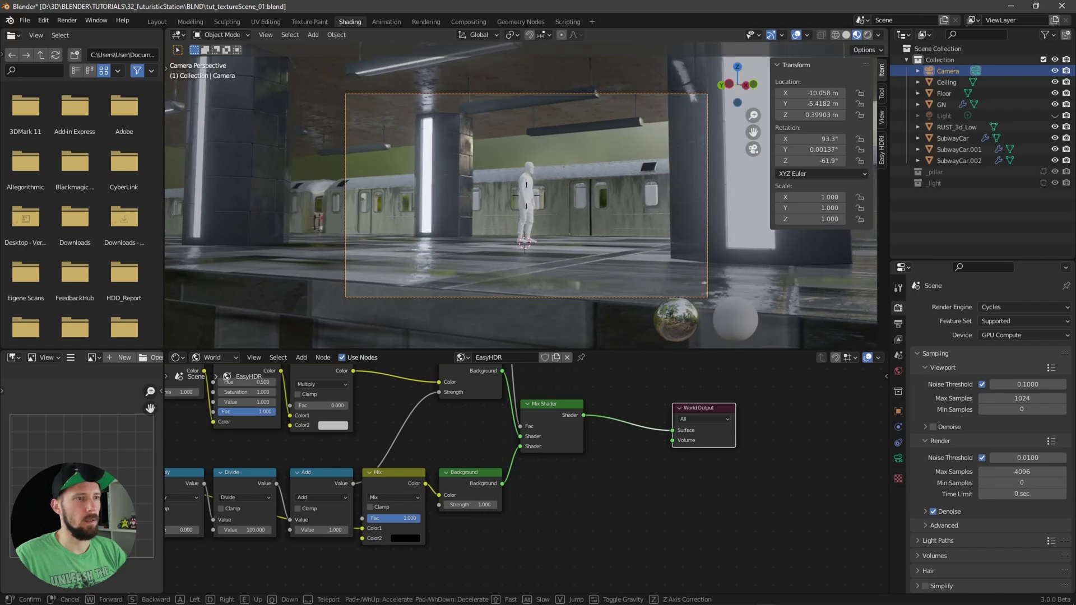
pyautogui.press('d')
pyautogui.click(525, 194)
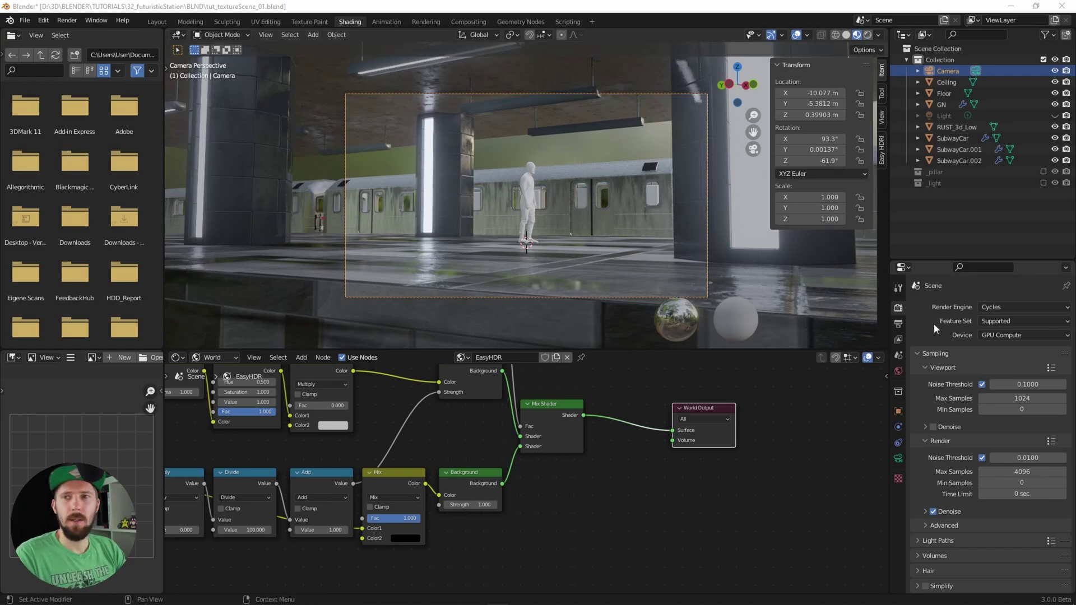
# - Enable Depth of Field for the camera and try to sample the standing figure as its focus object
pyautogui.click(898, 459)
pyautogui.click(925, 510)
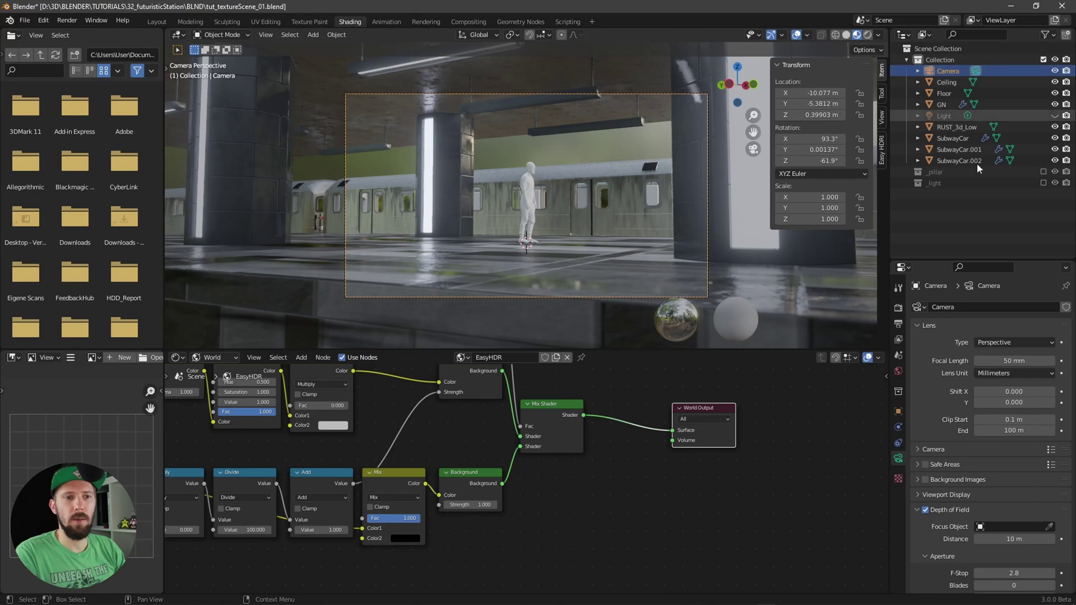
pyautogui.click(1049, 527)
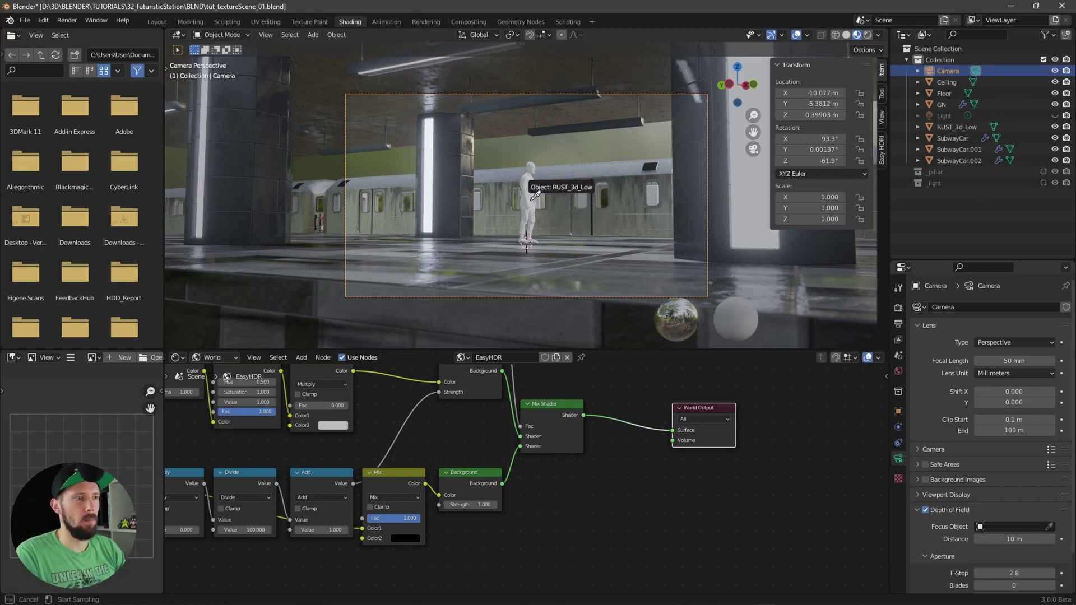
pyautogui.press('Escape')
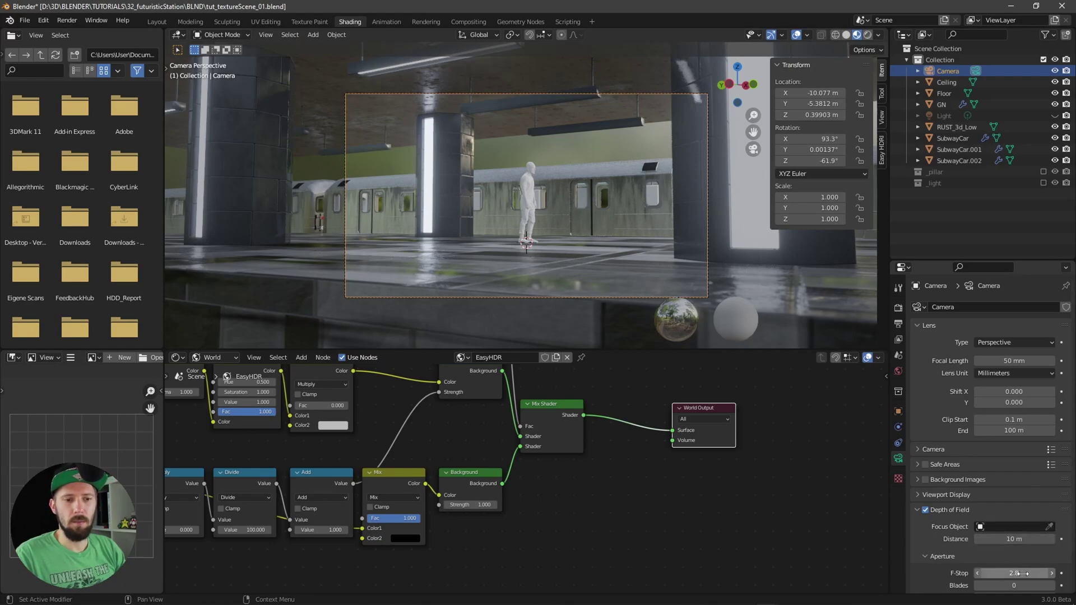
# - Set the camera's F-Stop to 0.1 and its focus distance to 12 m to focus on the standing figure
pyautogui.moveTo(1020, 573); pyautogui.dragTo(981, 574)
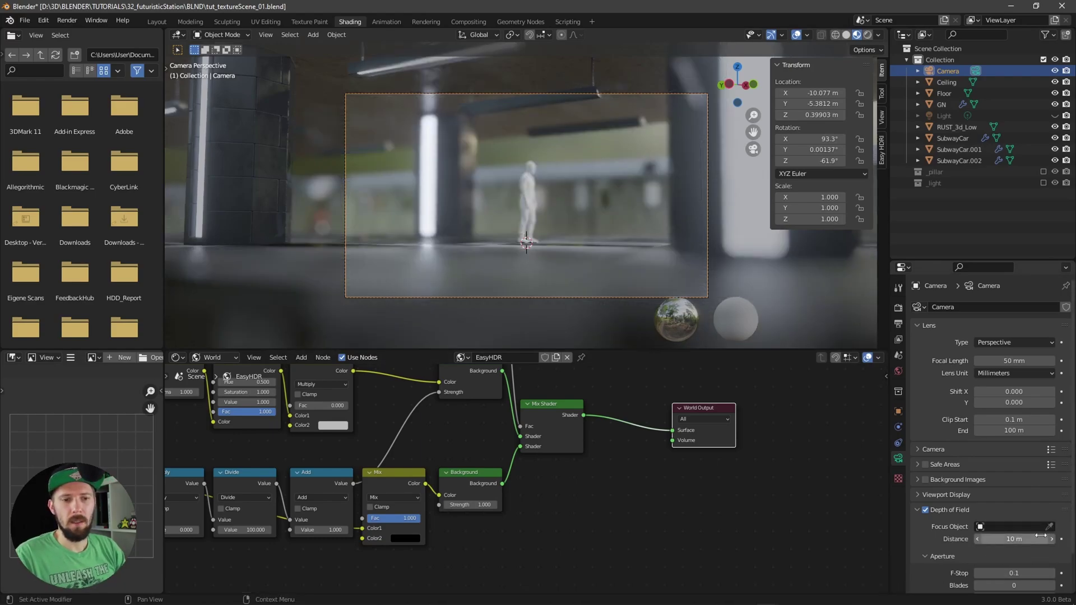
pyautogui.moveTo(1041, 539); pyautogui.dragTo(1063, 536)
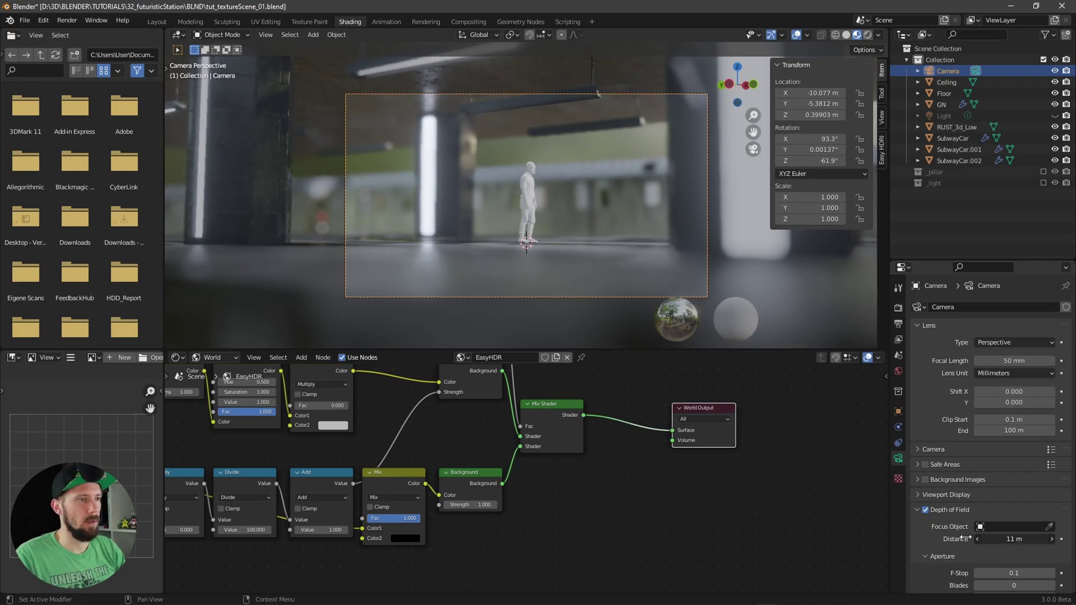
pyautogui.moveTo(1017, 534); pyautogui.dragTo(995, 538)
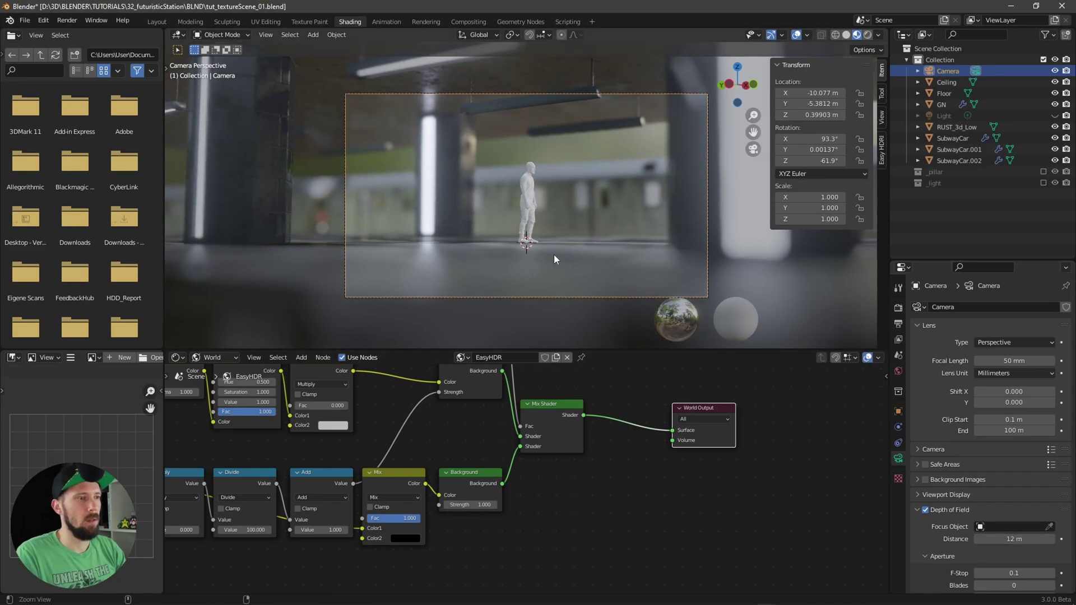
pyautogui.scroll(3, 697, 218)
pyautogui.scroll(-3, 630, 243)
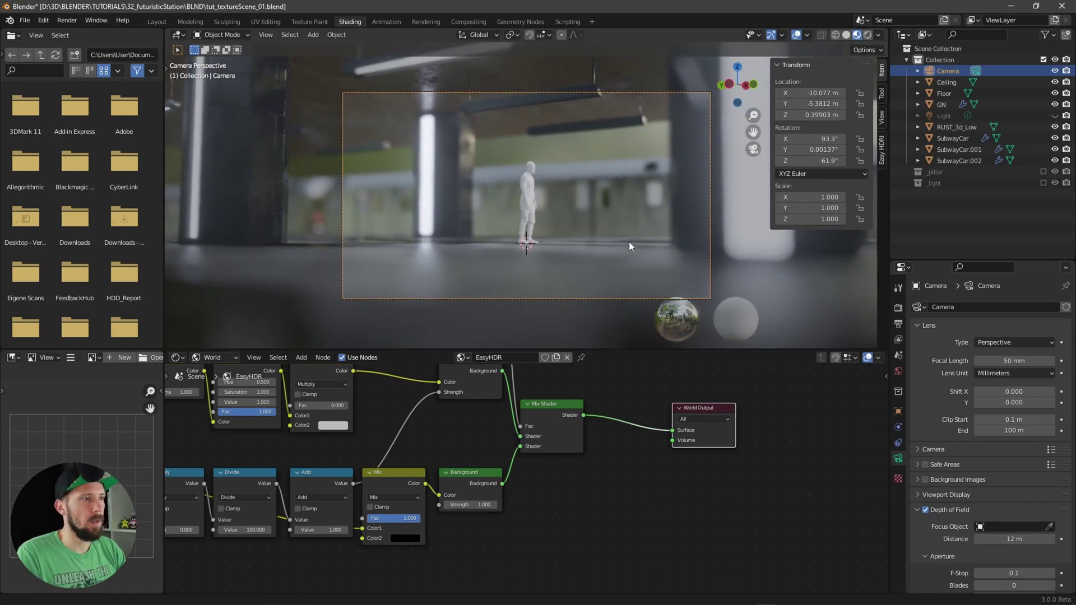
# - Set the camera's depth of field F-Stop to 1.0
pyautogui.click(1012, 572)
pyautogui.write('1')
pyautogui.press('Return')
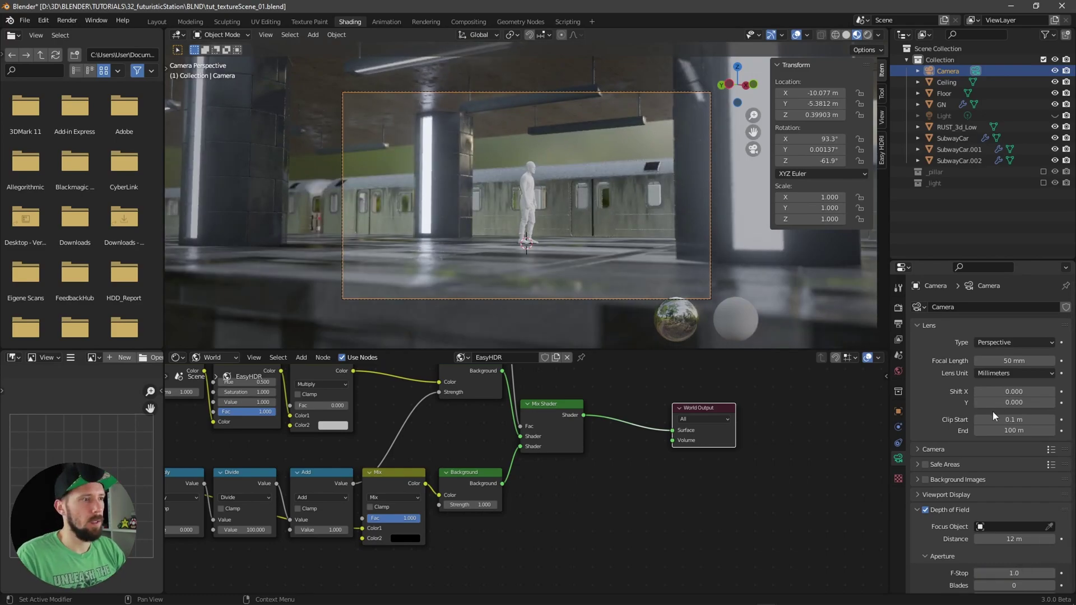
# - Switch the camera's Depth of Field off and on repeatedly to compare the view with and without blur, leaving it enabled
pyautogui.click(926, 510)
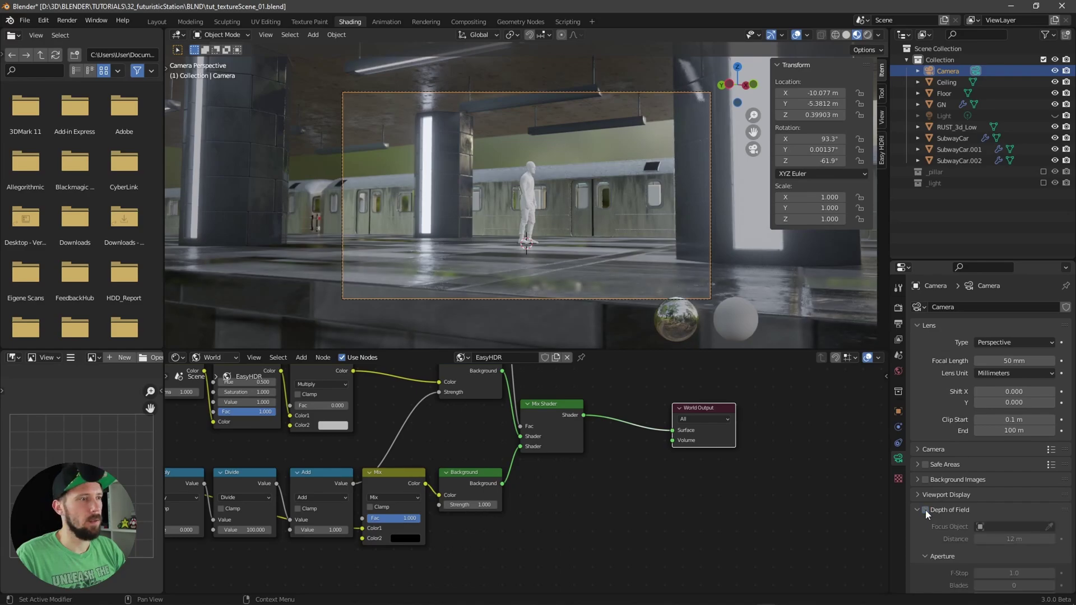
pyautogui.click(926, 510)
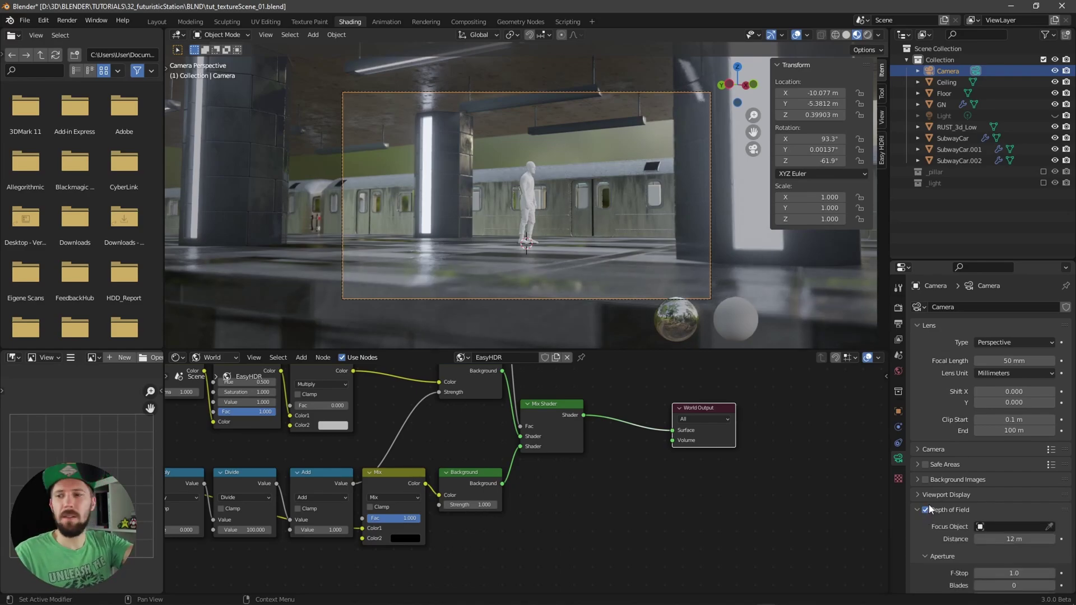
pyautogui.click(925, 511)
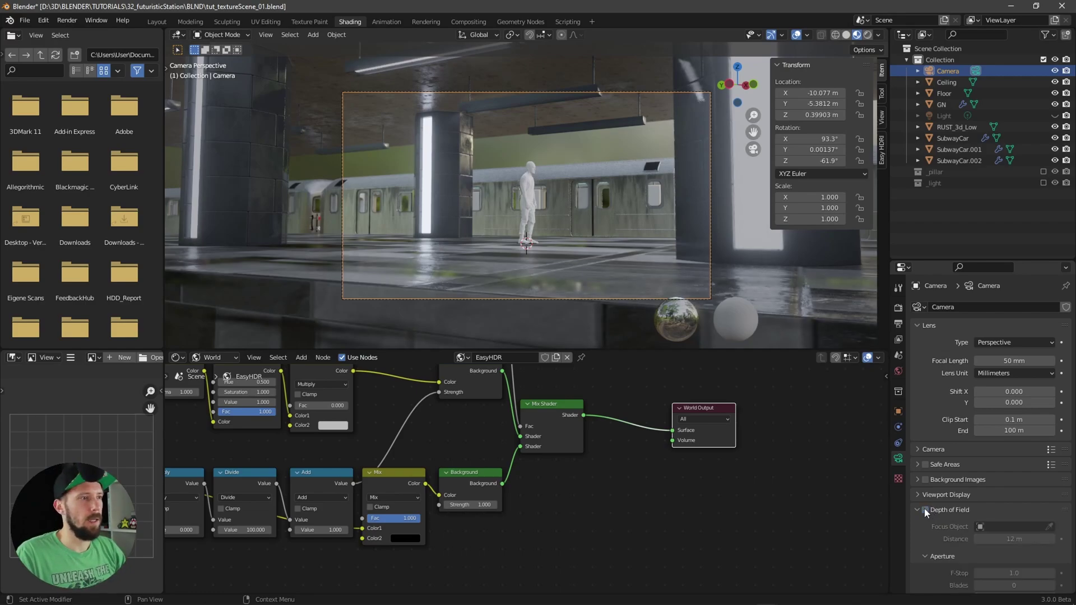
pyautogui.click(925, 511)
pyautogui.click(926, 509)
pyautogui.click(926, 510)
pyautogui.click(926, 510)
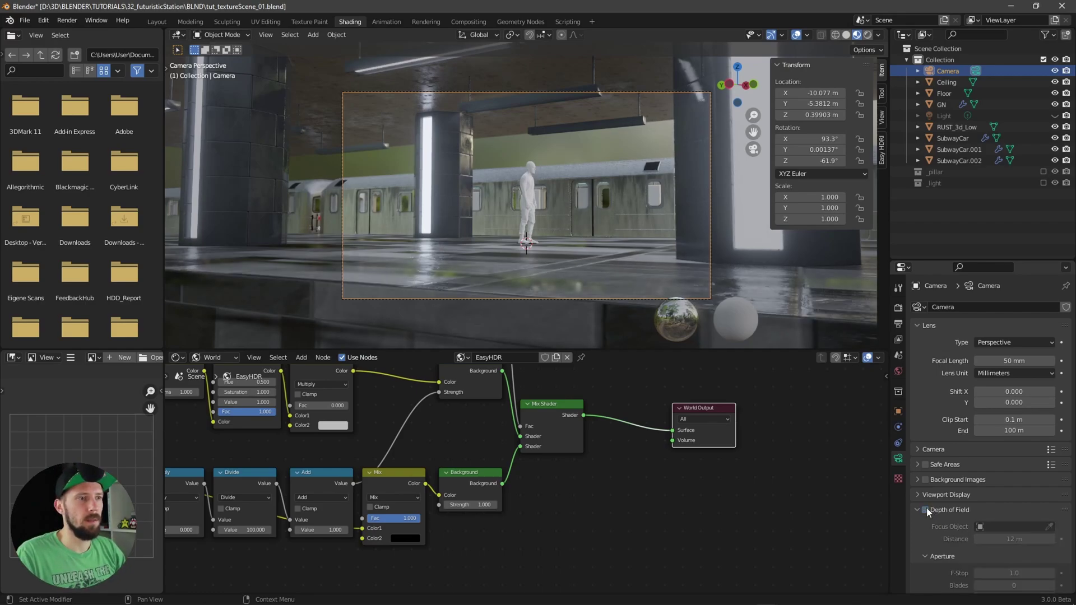
pyautogui.click(926, 510)
pyautogui.click(925, 510)
pyautogui.click(926, 510)
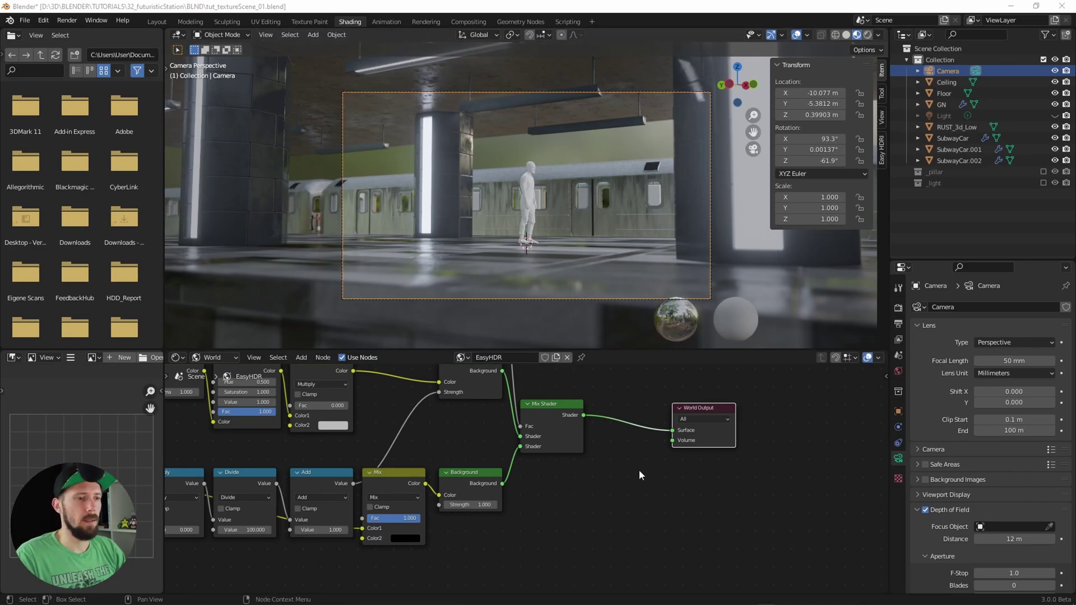
# - Set the shader node editor to World shading and add a Volume Scatter node below the Mix Shader
pyautogui.moveTo(631, 480); pyautogui.dragTo(683, 503, button='middle')
pyautogui.click(217, 362)
pyautogui.click(225, 386)
pyautogui.click(682, 507)
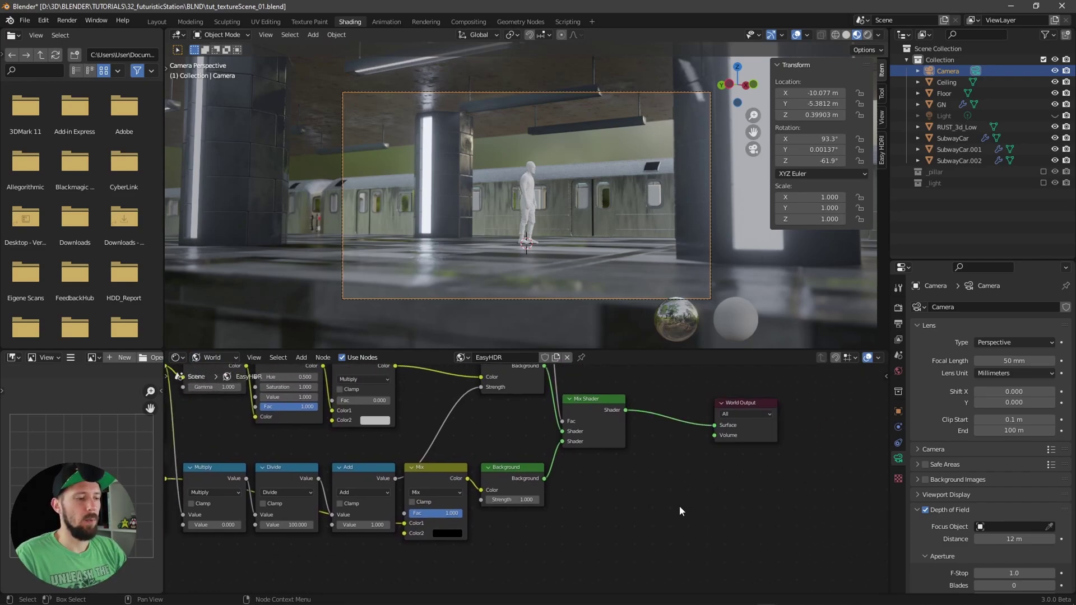
pyautogui.hotkey('shift', 'a')
pyautogui.click(649, 475)
pyautogui.write('v')
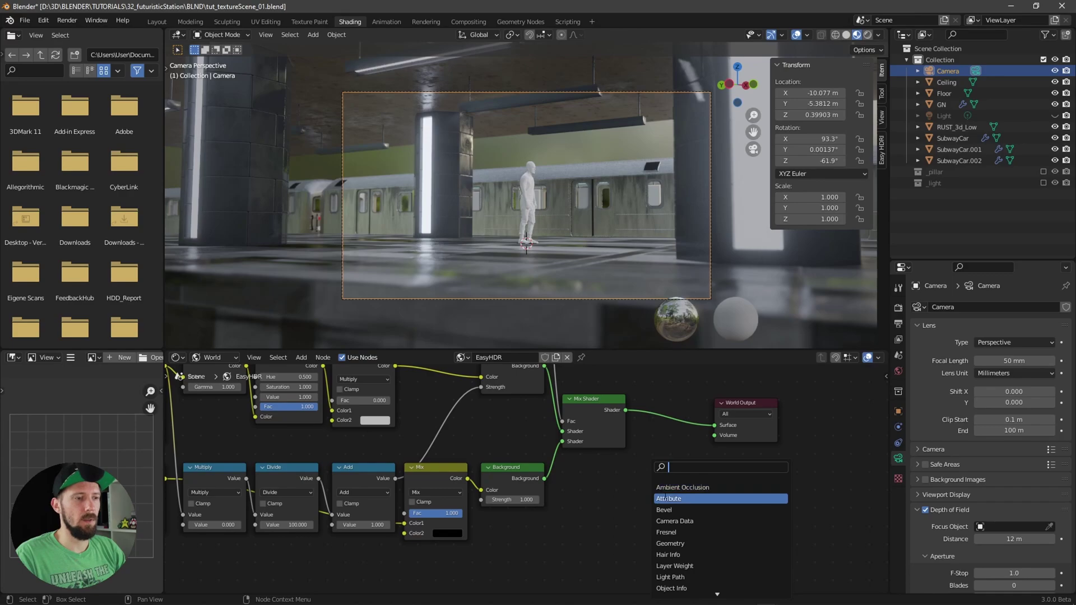
pyautogui.write('olum')
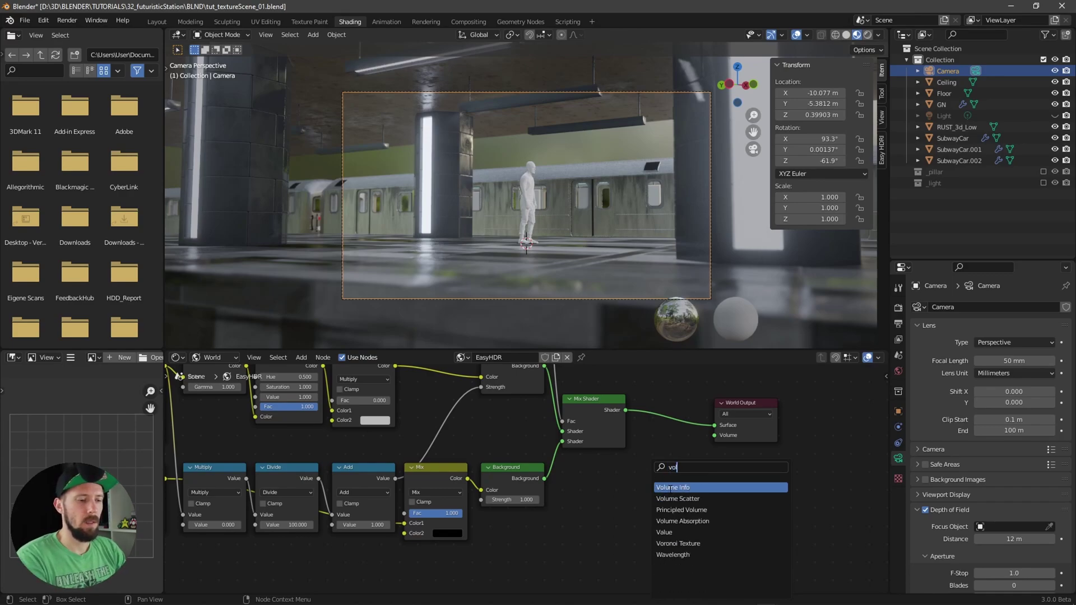
pyautogui.click(697, 498)
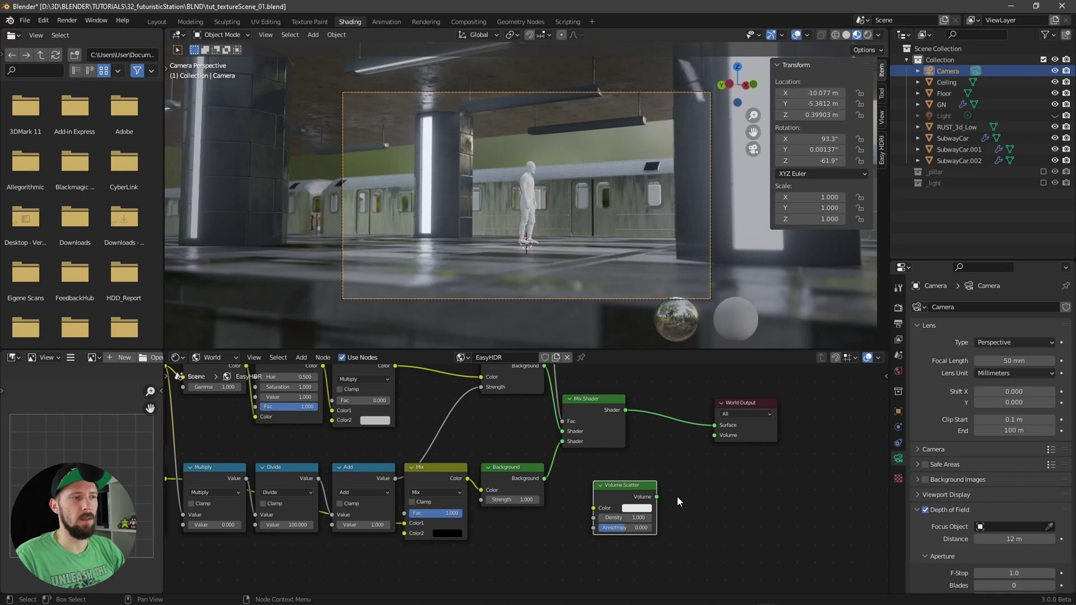
# - Show the rendered scene in the viewport and connect the Volume Scatter node to the World Output's Volume input
pyautogui.press('z')
pyautogui.click(566, 242)
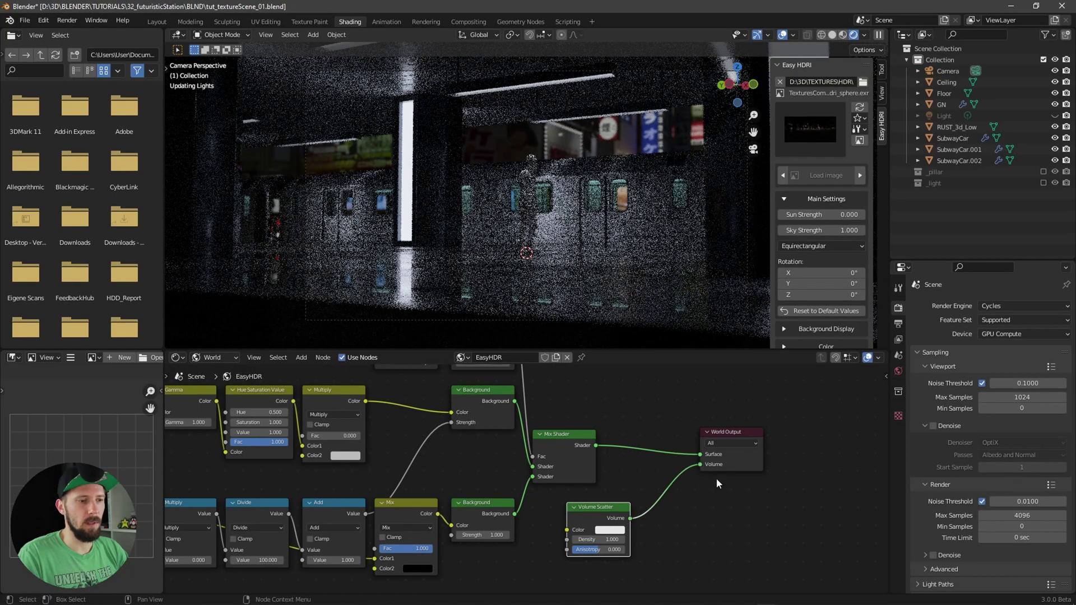
pyautogui.moveTo(701, 465); pyautogui.dragTo(630, 518)
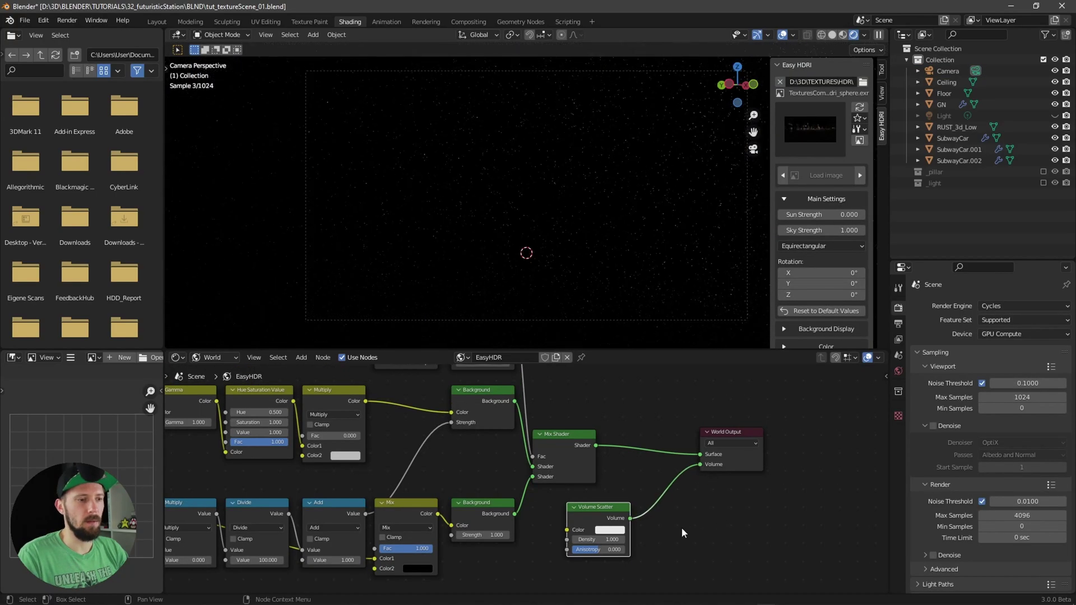
# - Set the Volume Scatter node's density to 0.01 and its anisotropy to -0.35
pyautogui.click(600, 539)
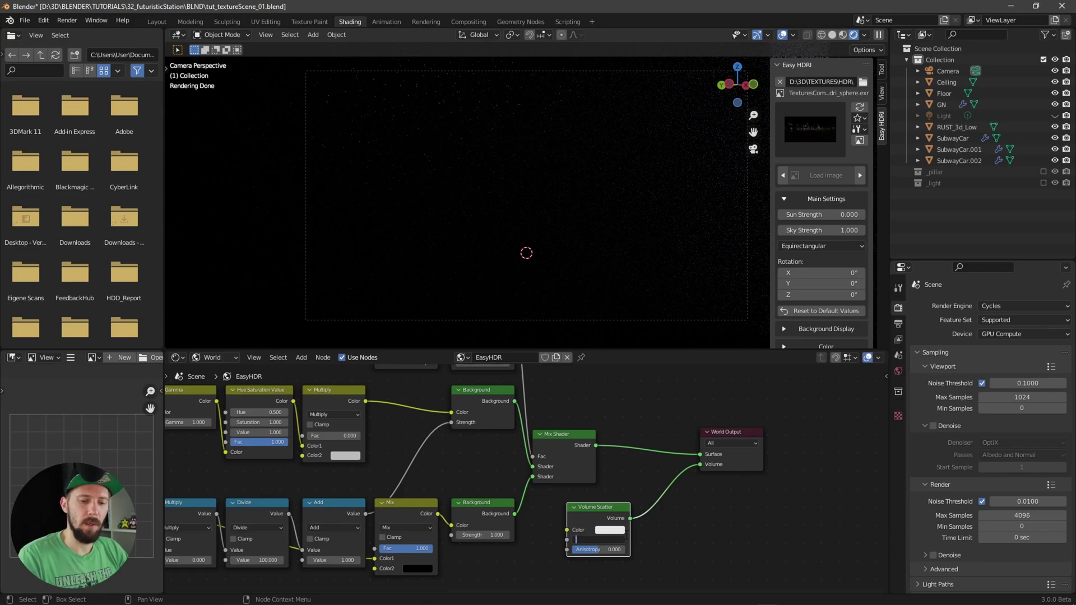
pyautogui.press('Return')
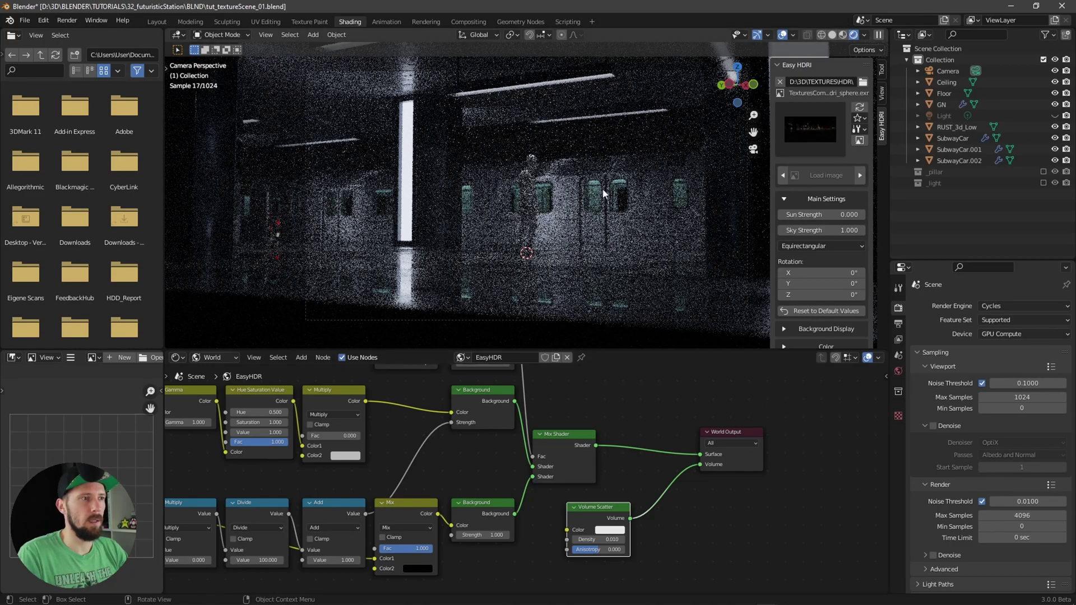
pyautogui.click(608, 549)
pyautogui.press('BackSpace')
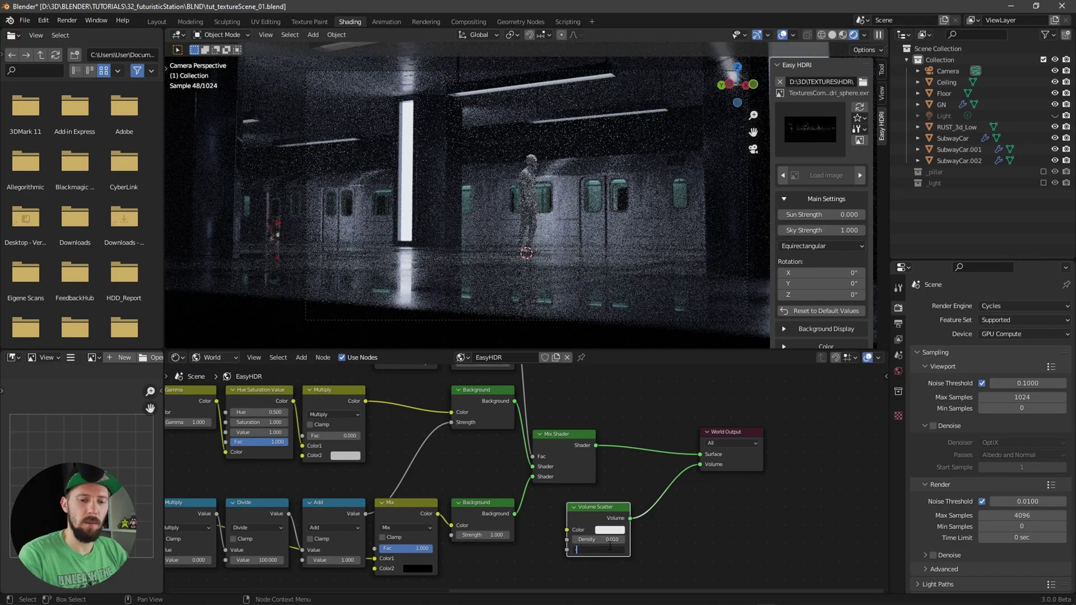
pyautogui.write('0.25')
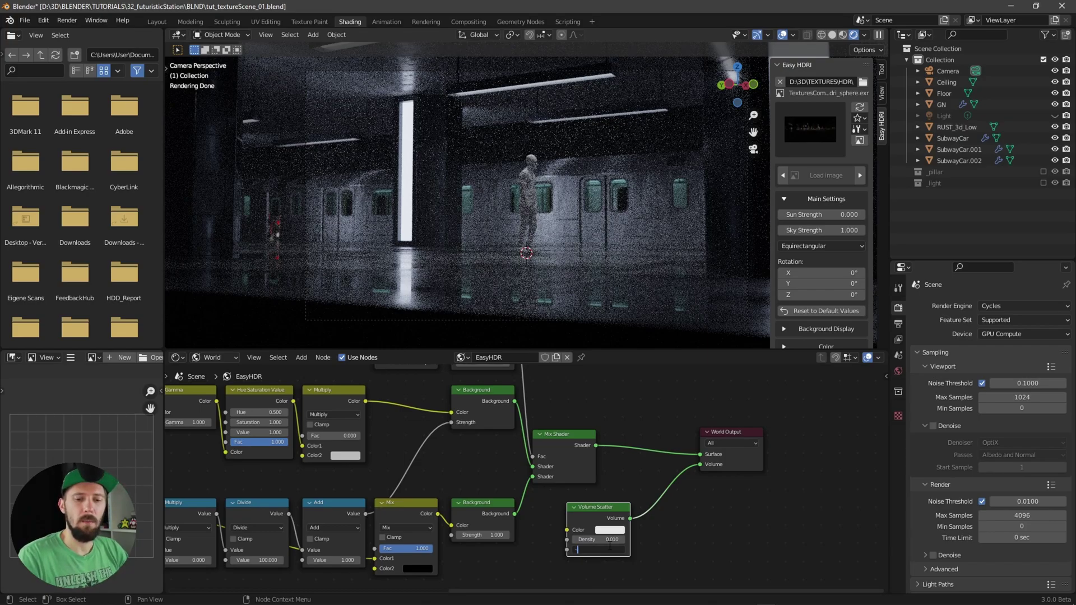
pyautogui.press('Return')
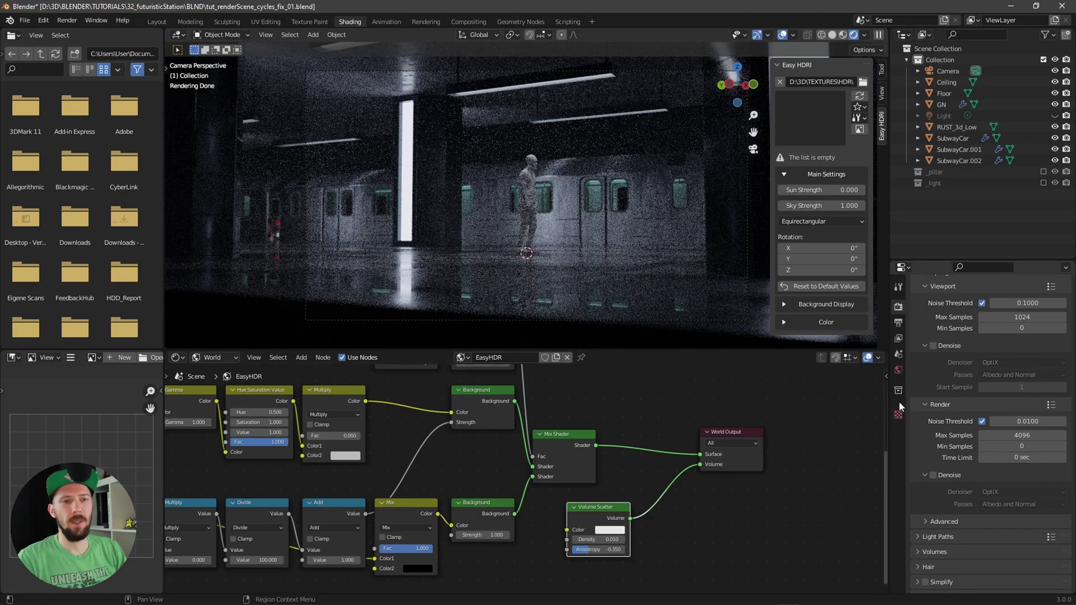
# - Switch viewport denoising on and off again to compare the denoised and noisy previews
pyautogui.scroll(5, 946, 373)
pyautogui.scroll(-4, 947, 425)
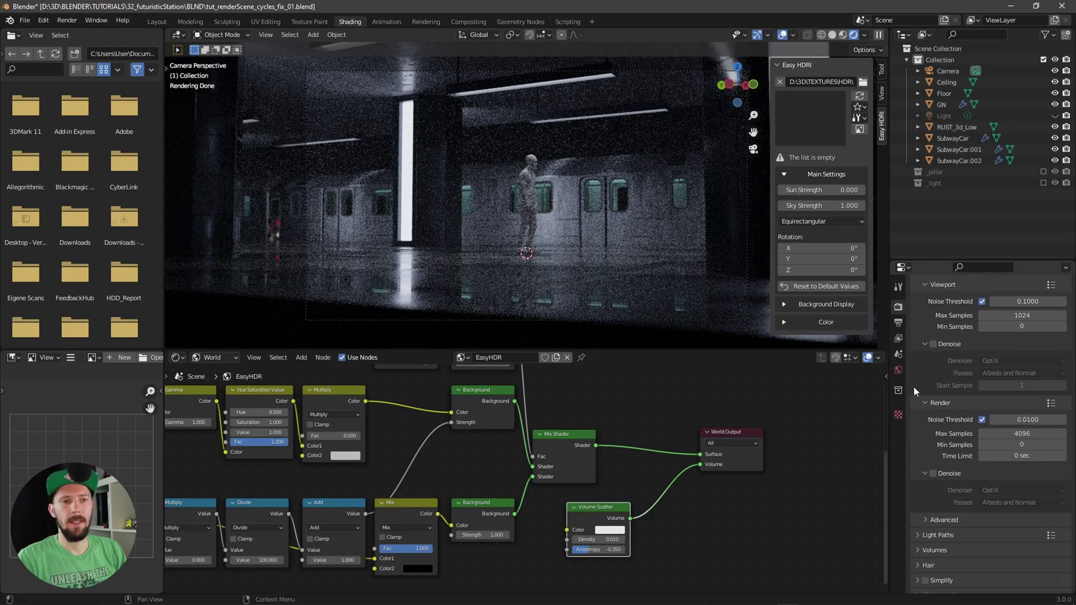
pyautogui.click(934, 344)
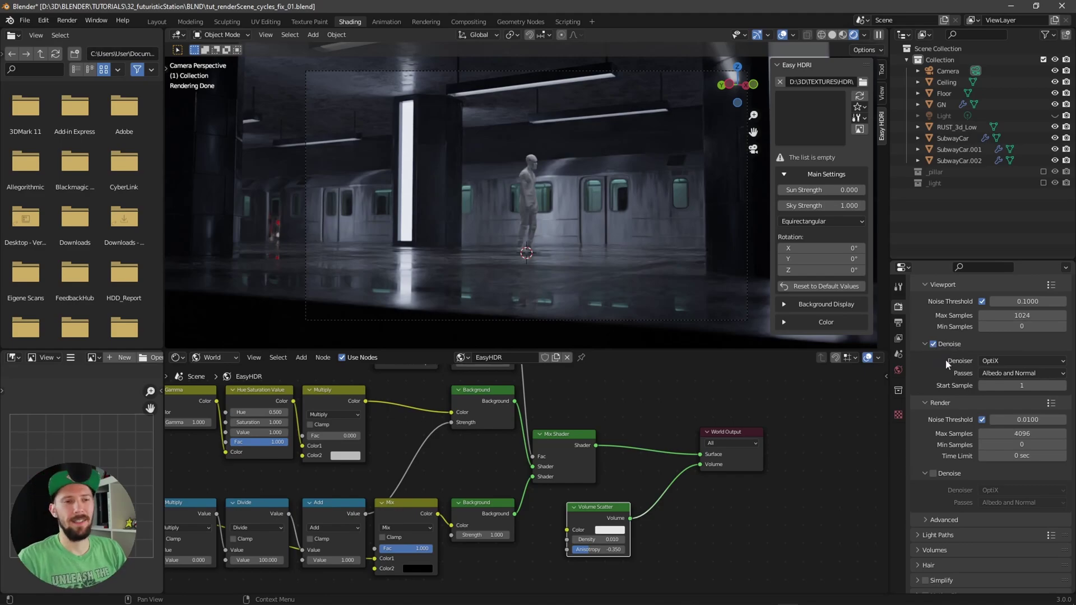
pyautogui.click(933, 344)
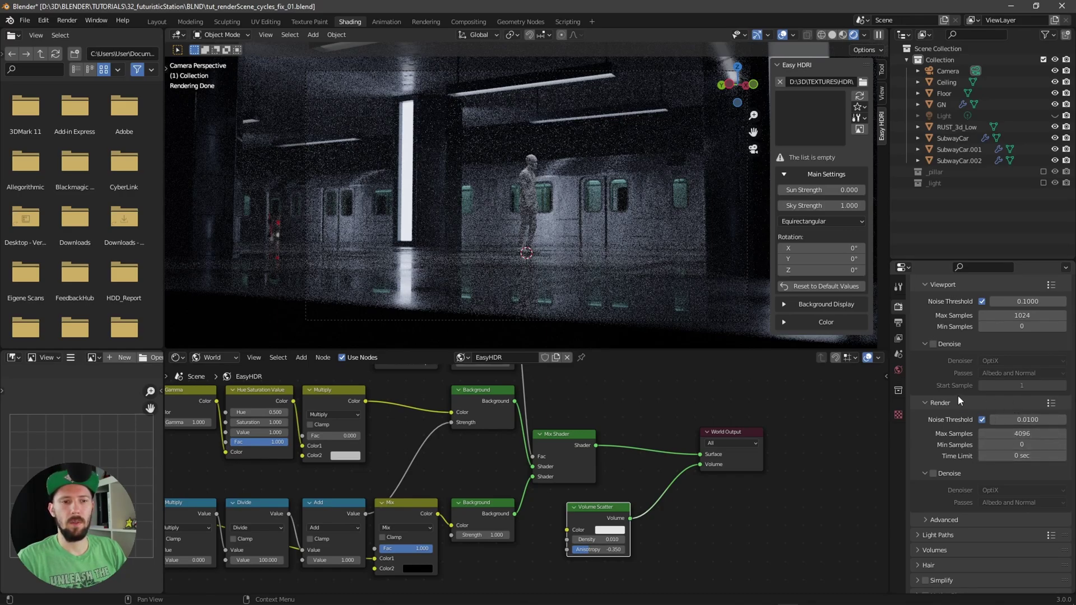
# - Set the final render's Max Samples to 128 and enable its Denoise option
pyautogui.click(1019, 434)
pyautogui.write('1')
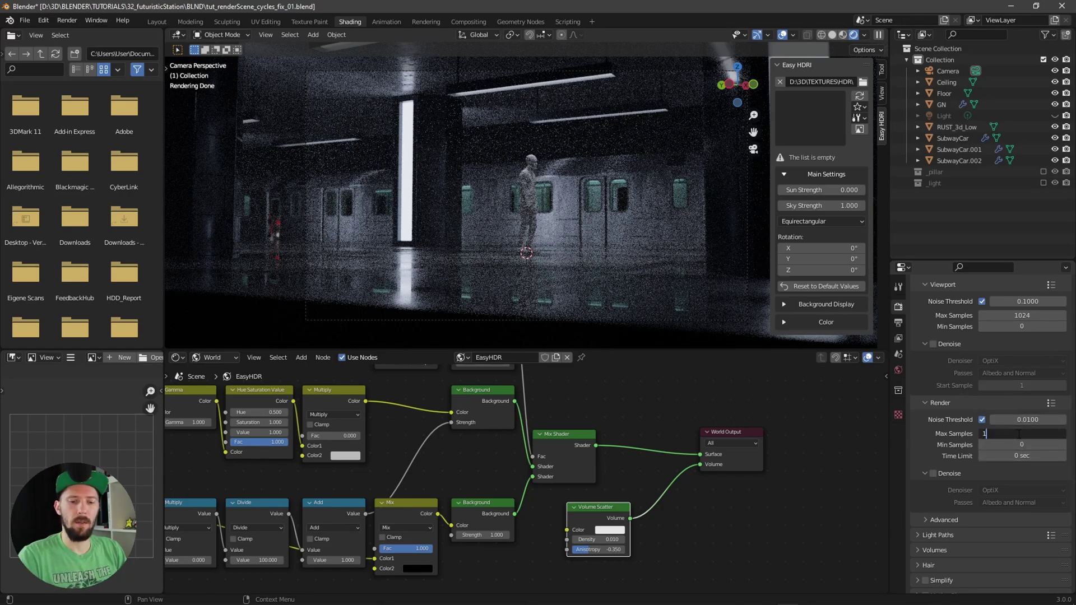
pyautogui.write('88')
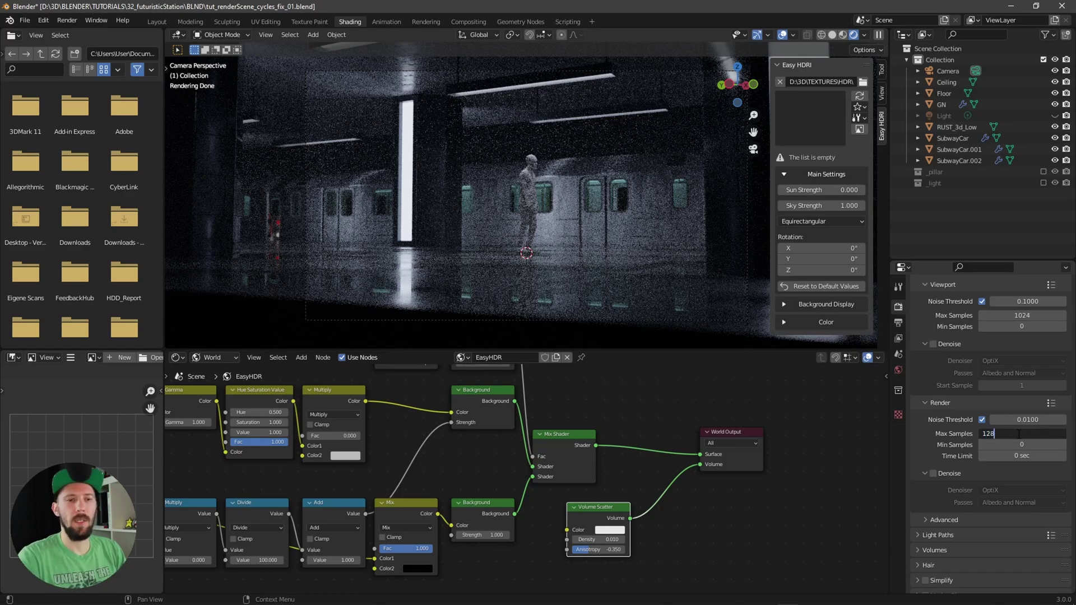
pyautogui.press('Return')
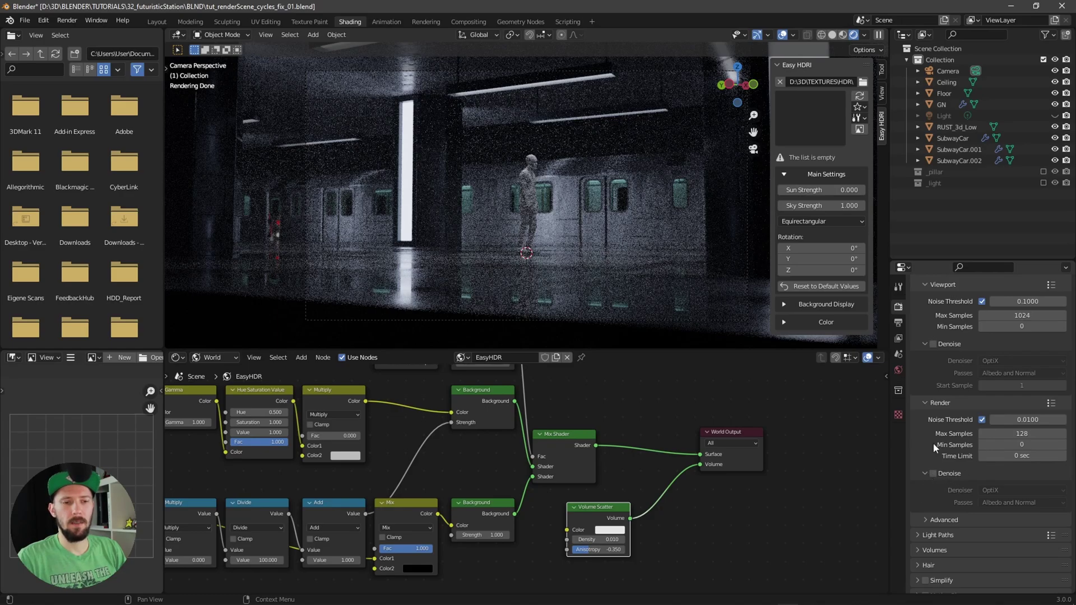
pyautogui.click(931, 473)
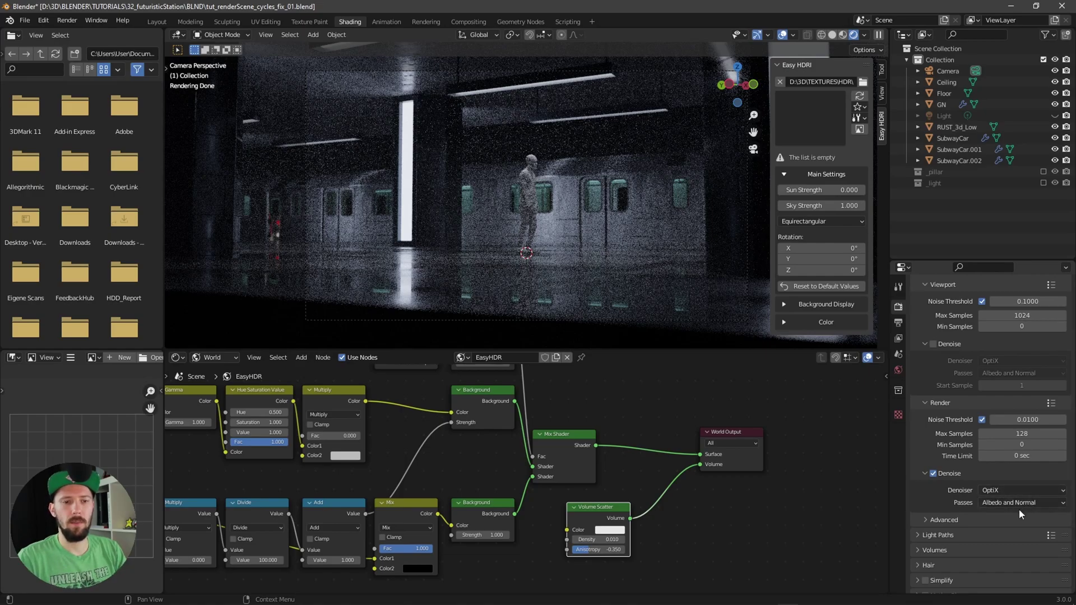
# - Switch to the Photos viewer and compare the denoised renders test.png and test02.png
pyautogui.hotkey('alt', 'Tab')
pyautogui.click(610, 210)
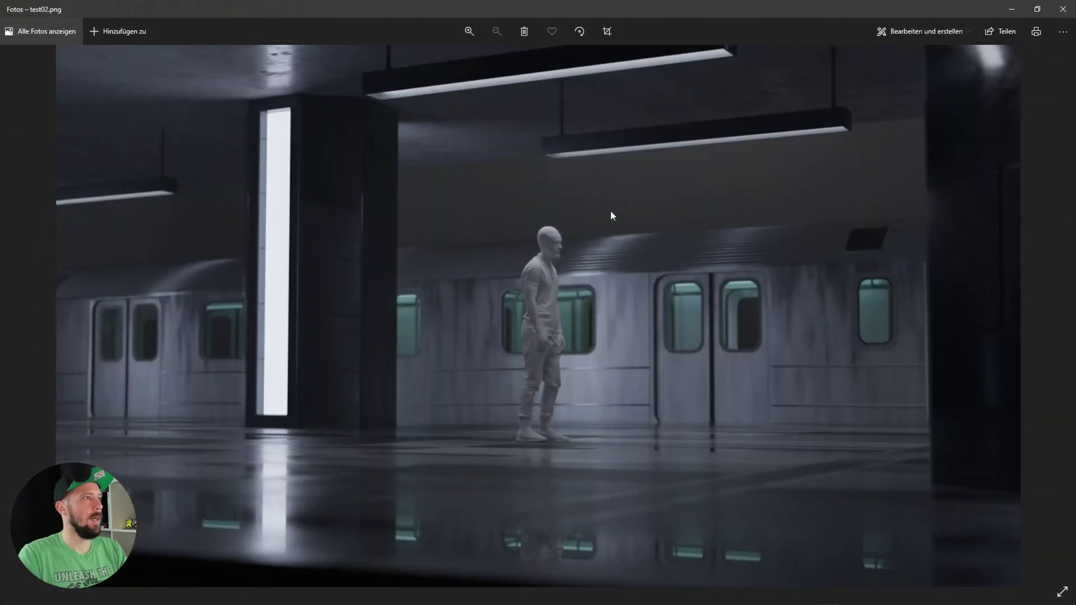
pyautogui.press('Left')
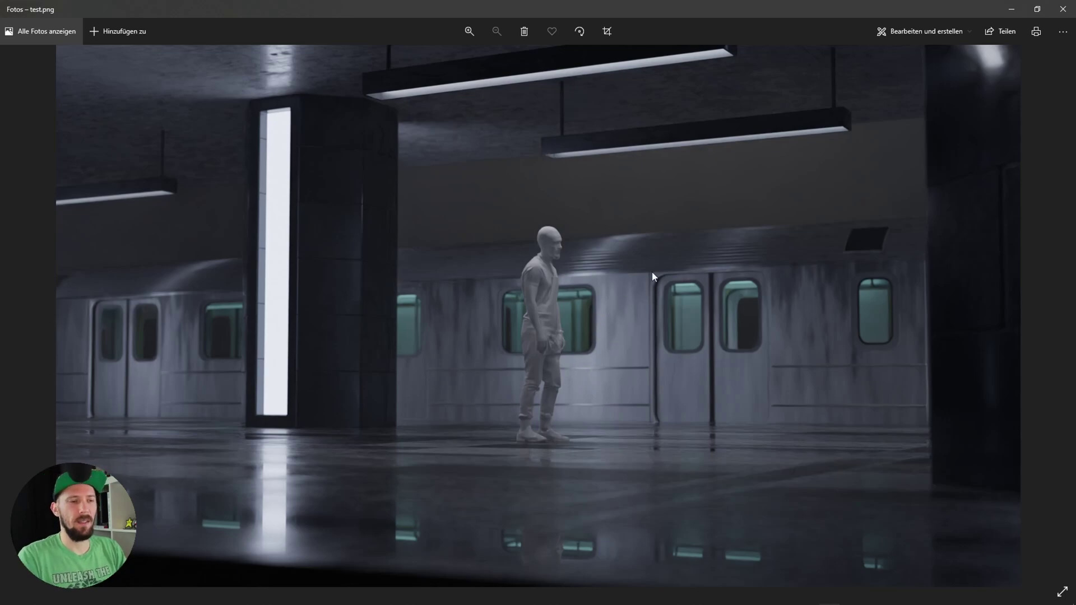
pyautogui.press('Right')
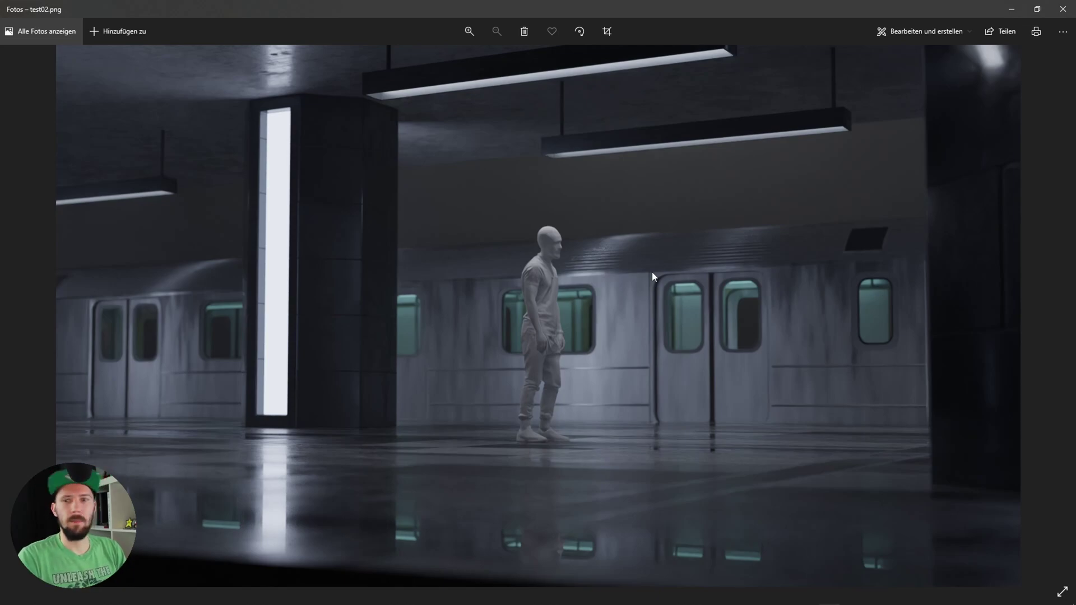
pyautogui.press('Left')
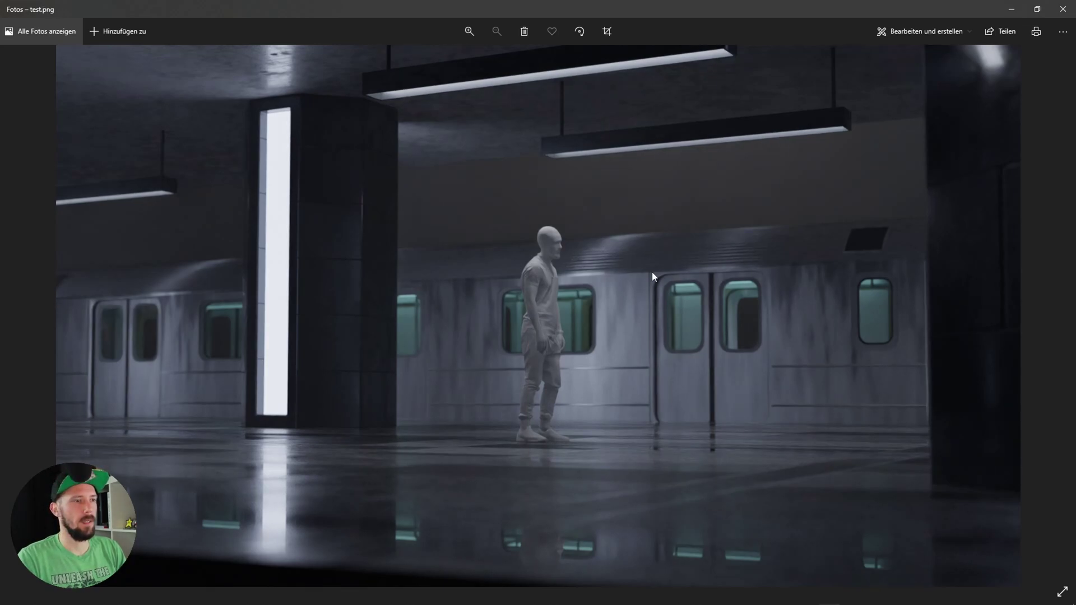
pyautogui.press('Right')
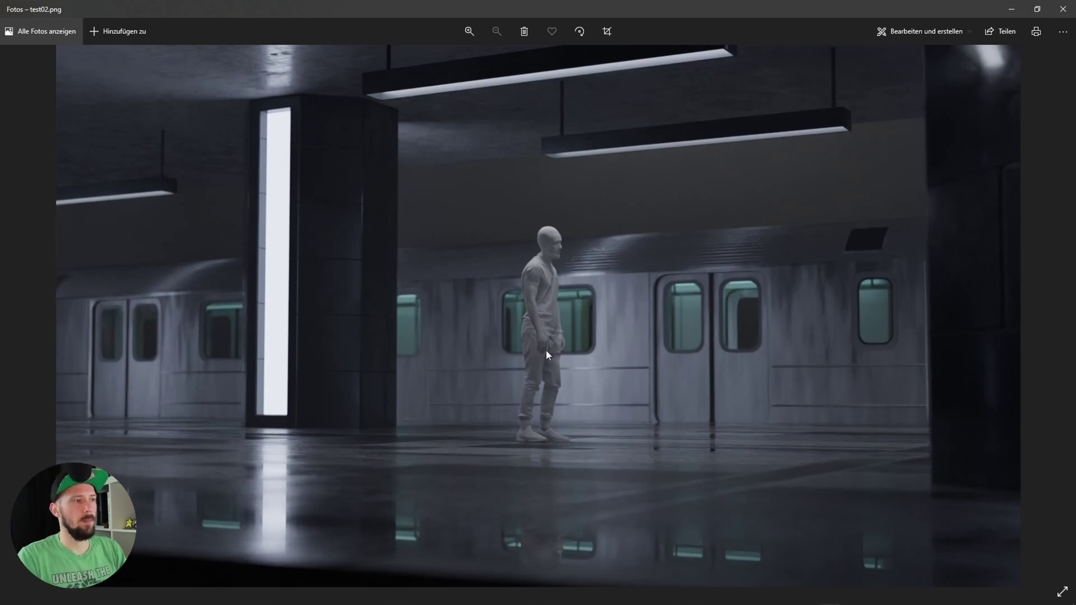
# - Compare the render test02.png with titles_cycles.png by alternating between the two images
pyautogui.press('Right')
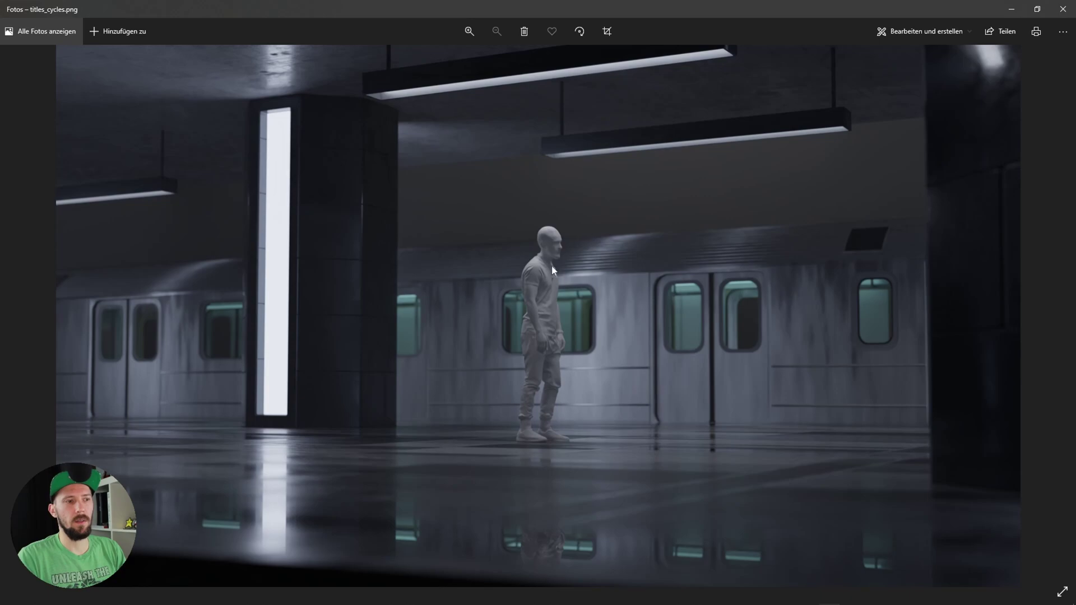
pyautogui.press('Left')
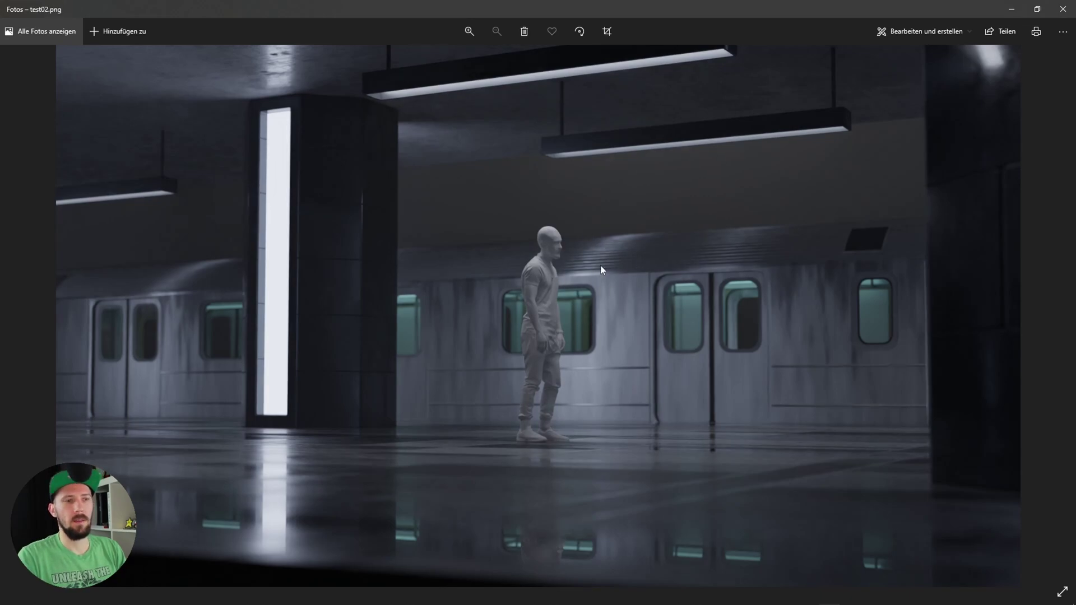
pyautogui.press('Right')
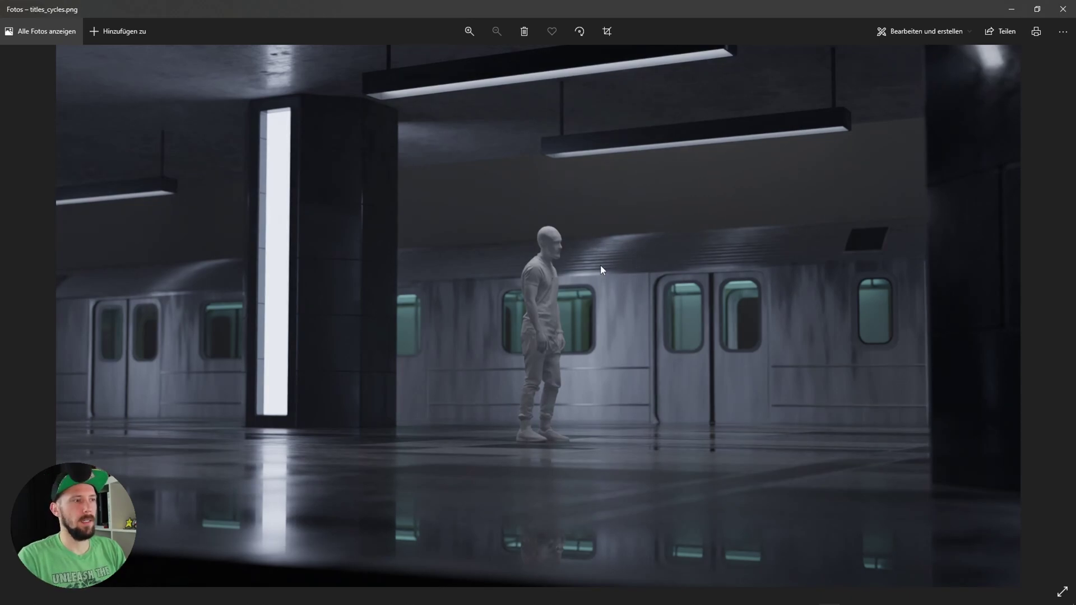
pyautogui.press('Left')
pyautogui.press('Right')
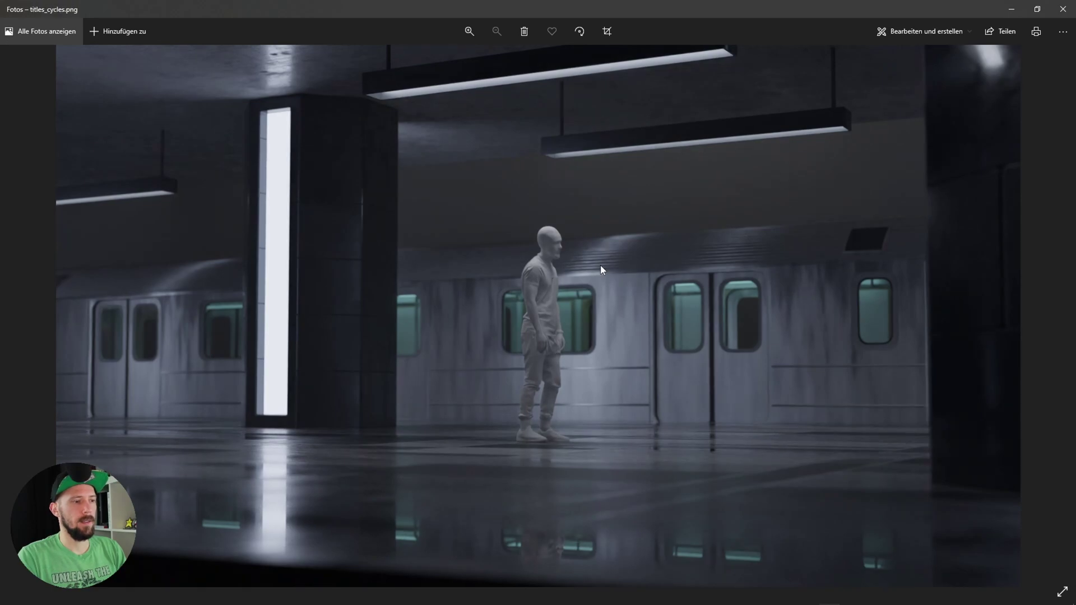
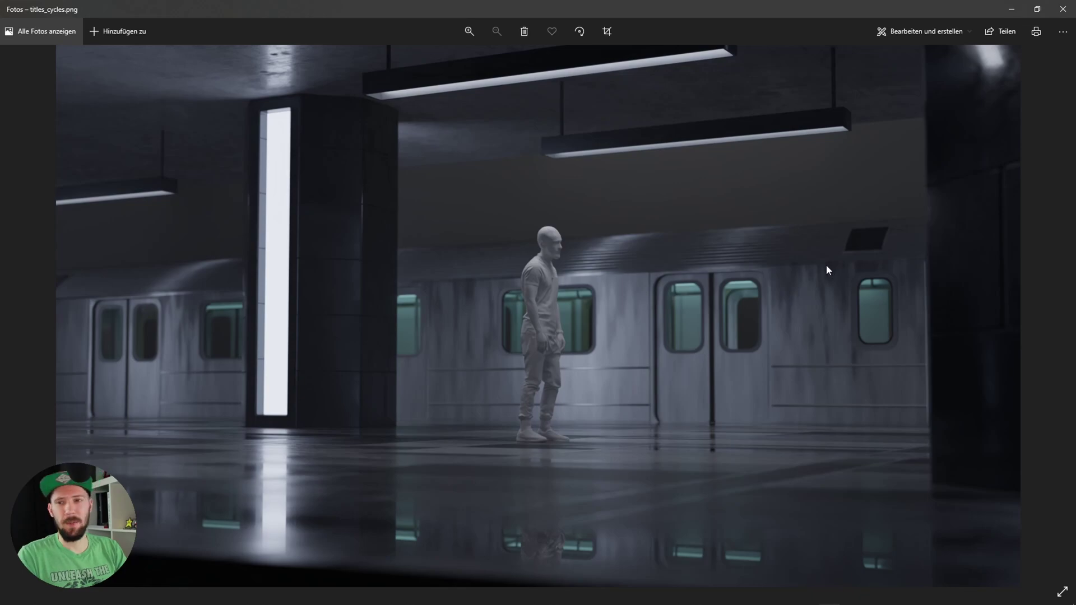
# - Return to Blender, collapse the render Denoise settings and enable the Denoising Data pass for the view layer
pyautogui.hotkey('alt', 'Tab')
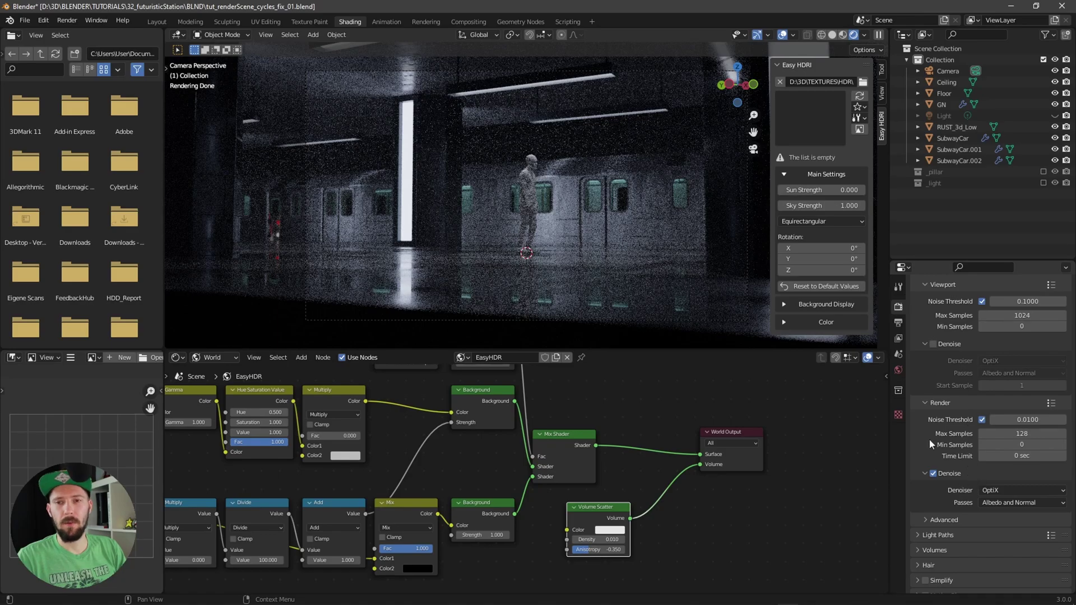
pyautogui.click(929, 475)
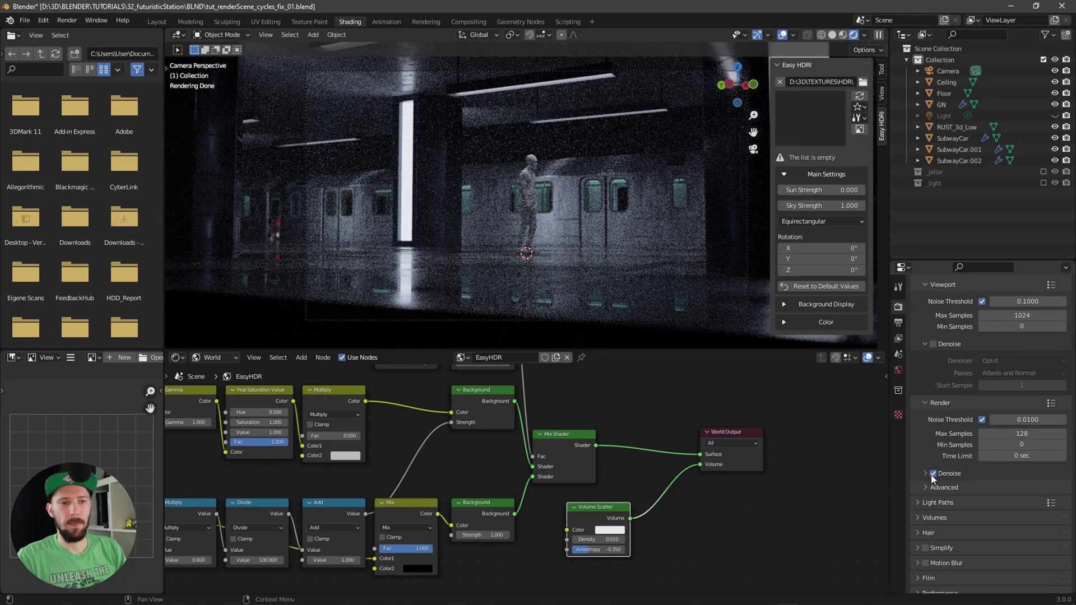
pyautogui.click(898, 338)
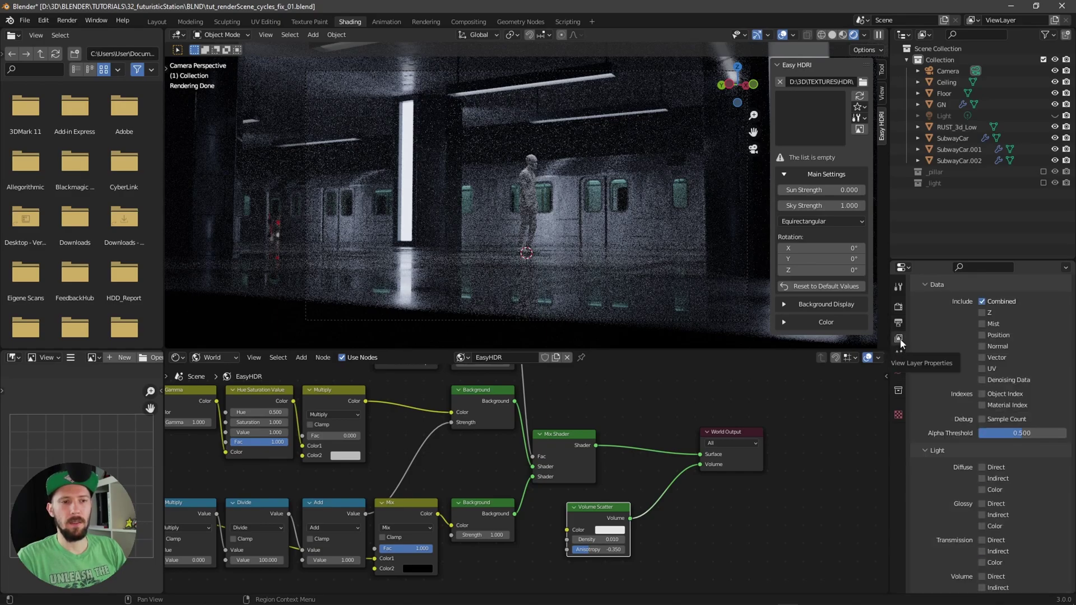
pyautogui.click(982, 381)
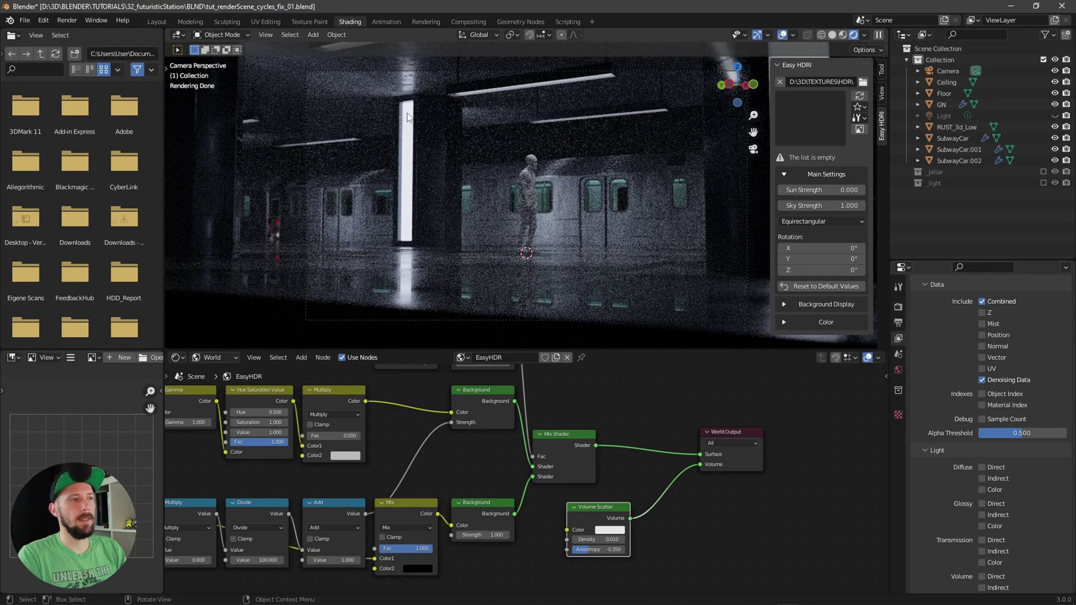
# - Open the Compositing workspace and add a Denoise node between the Render Layers and Composite nodes
pyautogui.click(468, 22)
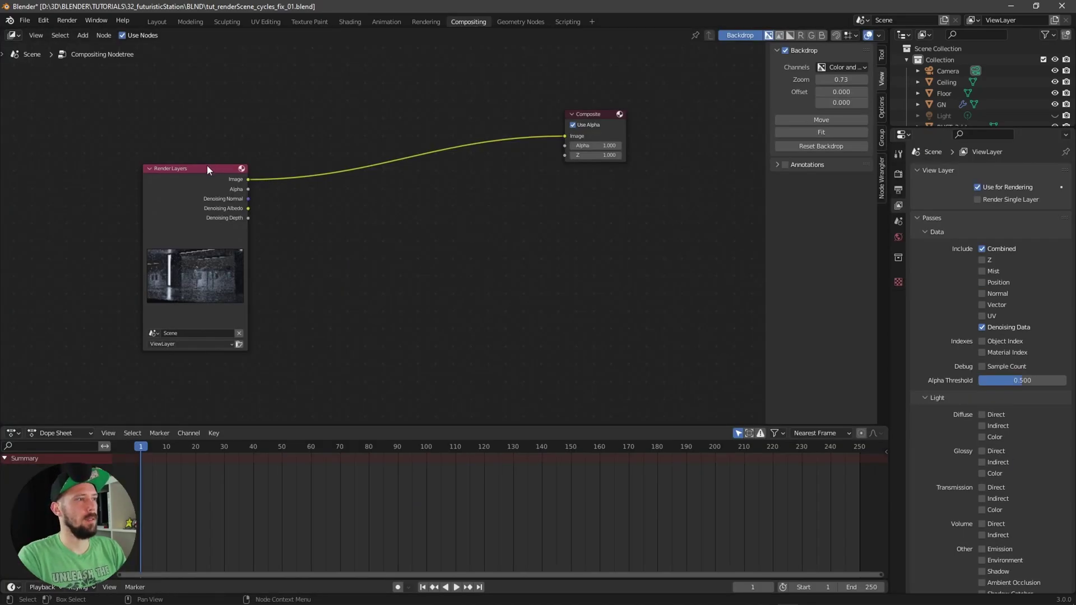
pyautogui.moveTo(207, 168); pyautogui.dragTo(210, 151)
pyautogui.hotkey('shift', 'a')
pyautogui.click(485, 241)
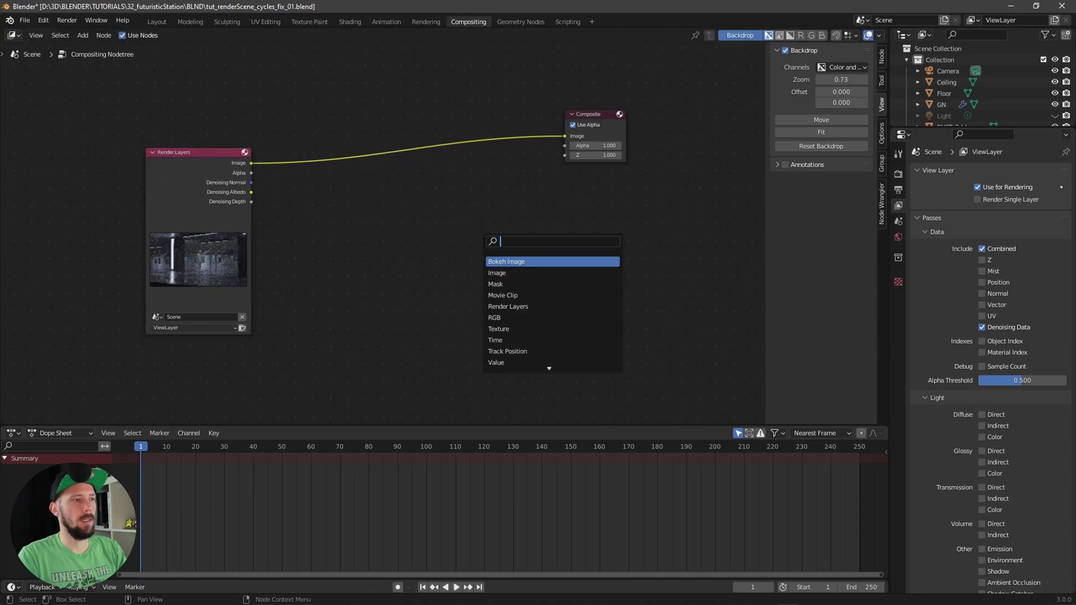
pyautogui.write('den')
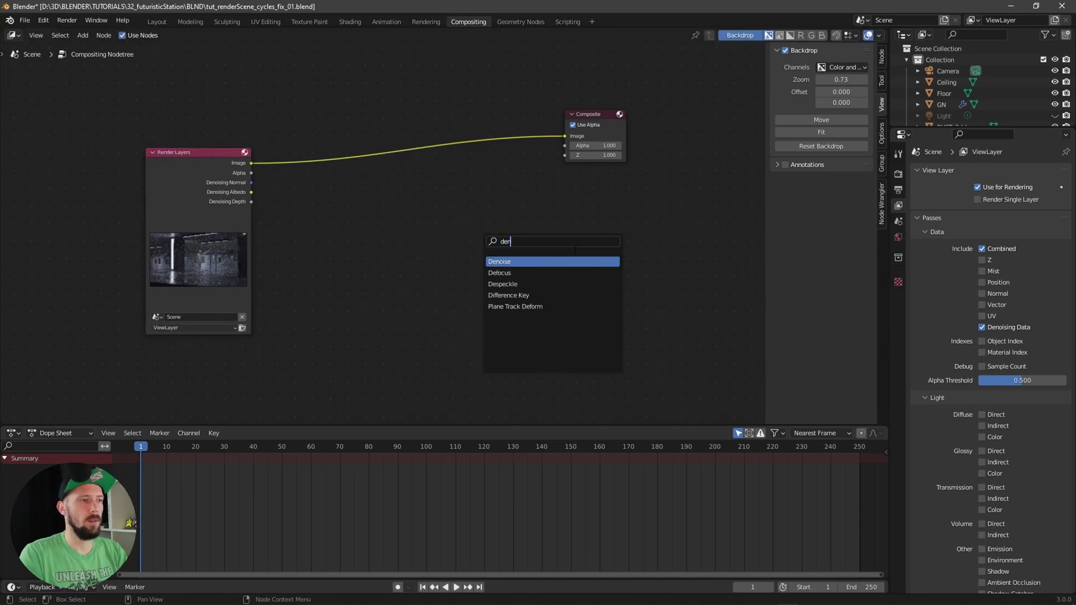
pyautogui.click(582, 262)
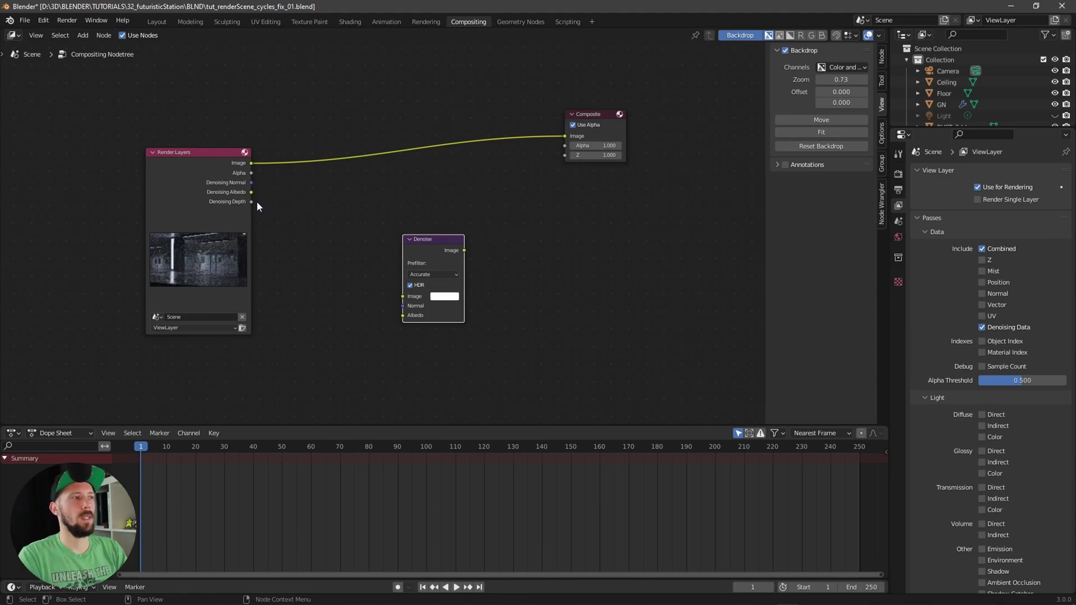
# - Connect the Render Layers' Image, Denoising Normal and Denoising Albedo outputs to the Denoise node, and its Image output to Composite
pyautogui.moveTo(252, 183); pyautogui.dragTo(403, 306)
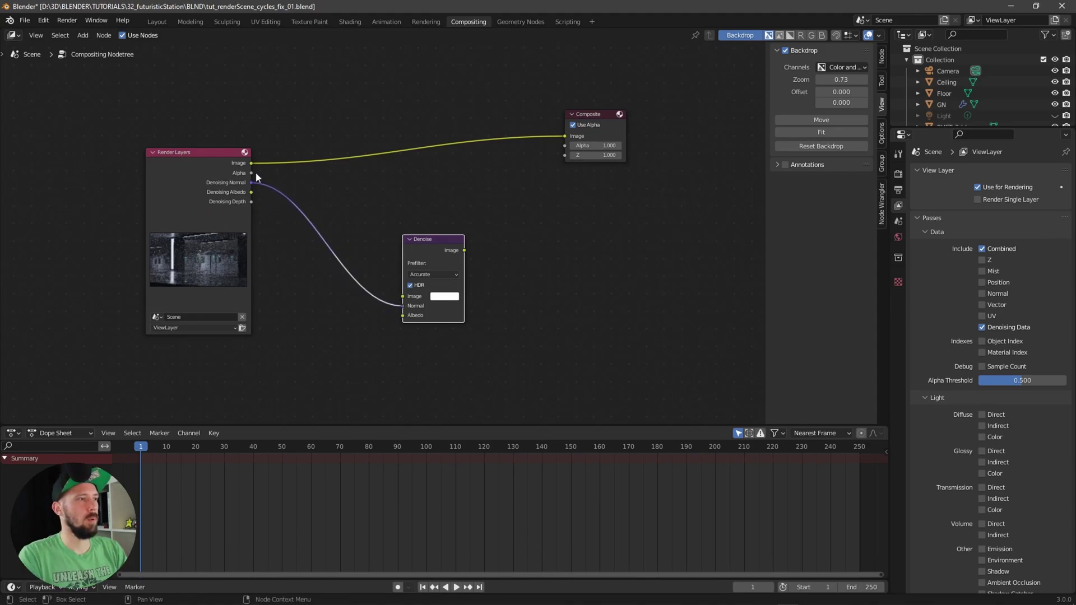
pyautogui.moveTo(252, 192); pyautogui.dragTo(404, 315)
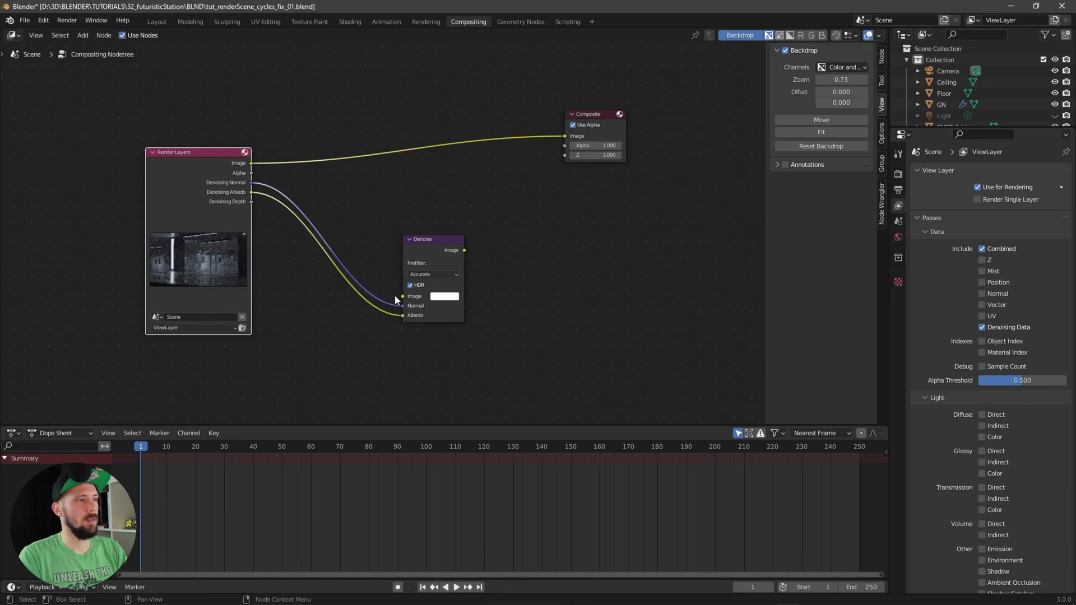
pyautogui.moveTo(414, 259); pyautogui.dragTo(415, 253)
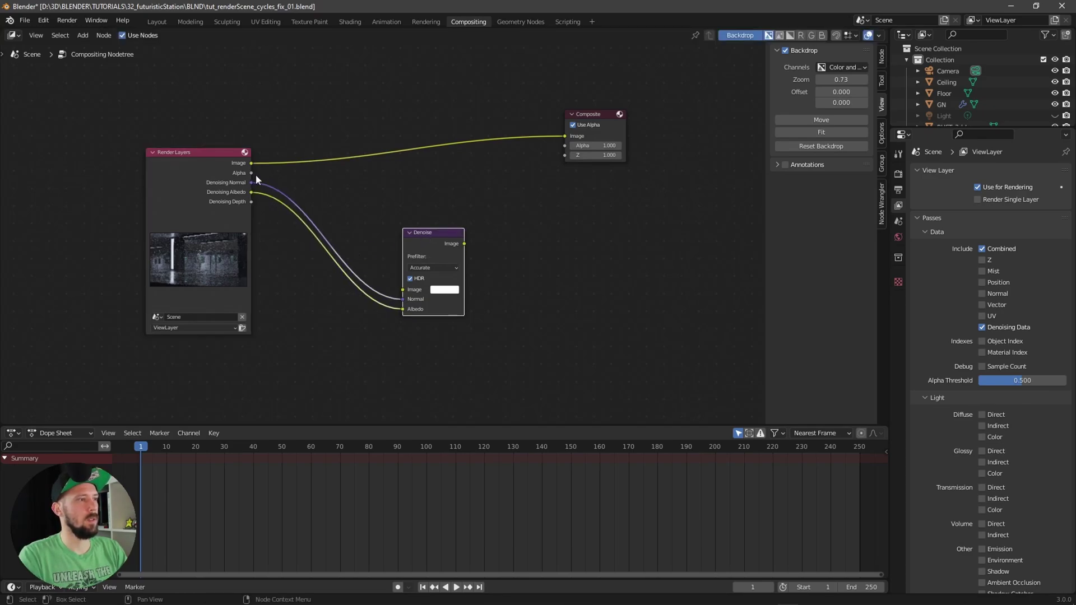
pyautogui.moveTo(252, 163); pyautogui.dragTo(403, 290)
pyautogui.click(560, 289)
pyautogui.moveTo(464, 244); pyautogui.dragTo(564, 136)
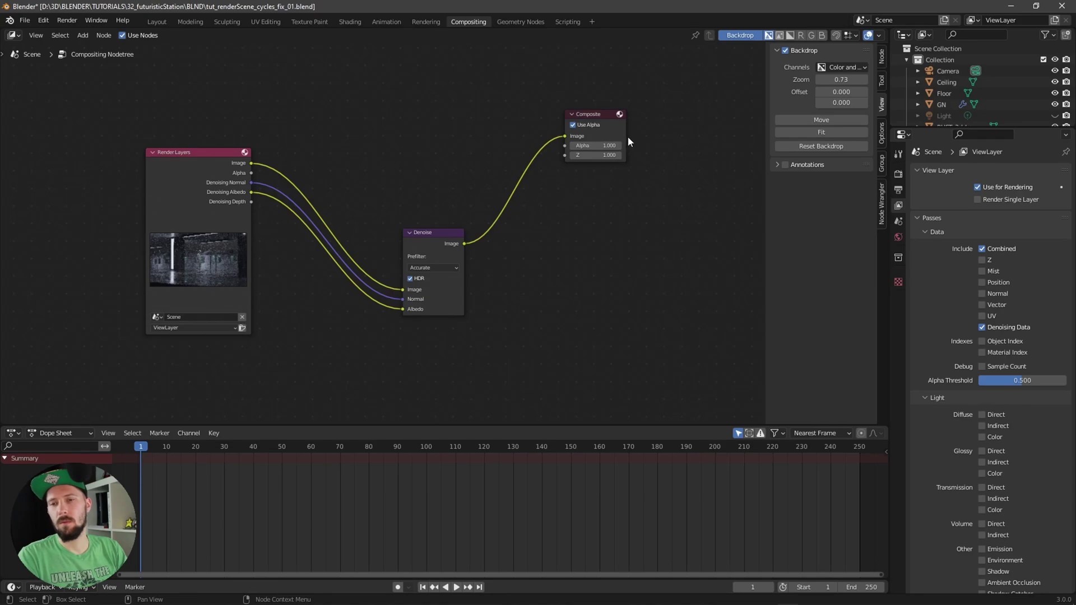
# - Reposition the Composite and Denoise nodes and choose Accurate as the Denoise node's prefilter
pyautogui.moveTo(586, 140); pyautogui.dragTo(599, 141)
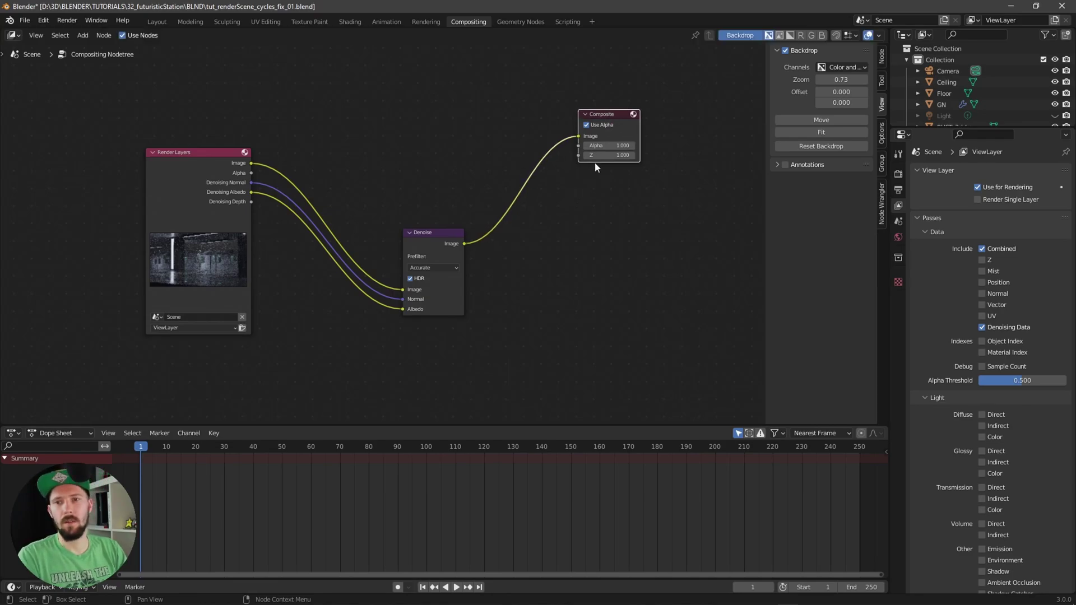
pyautogui.moveTo(440, 256); pyautogui.dragTo(436, 232)
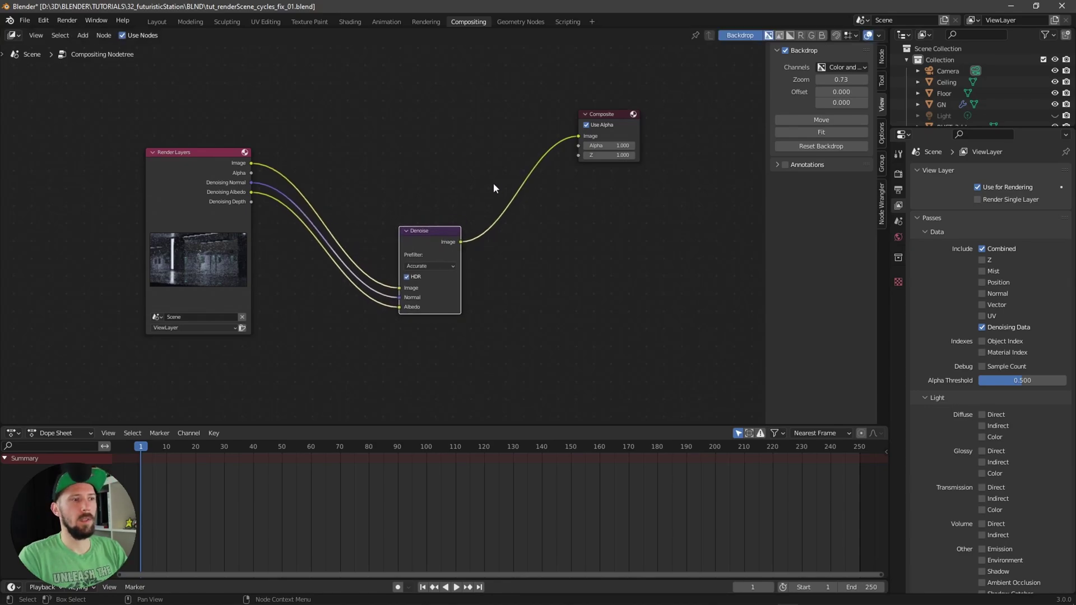
pyautogui.click(430, 267)
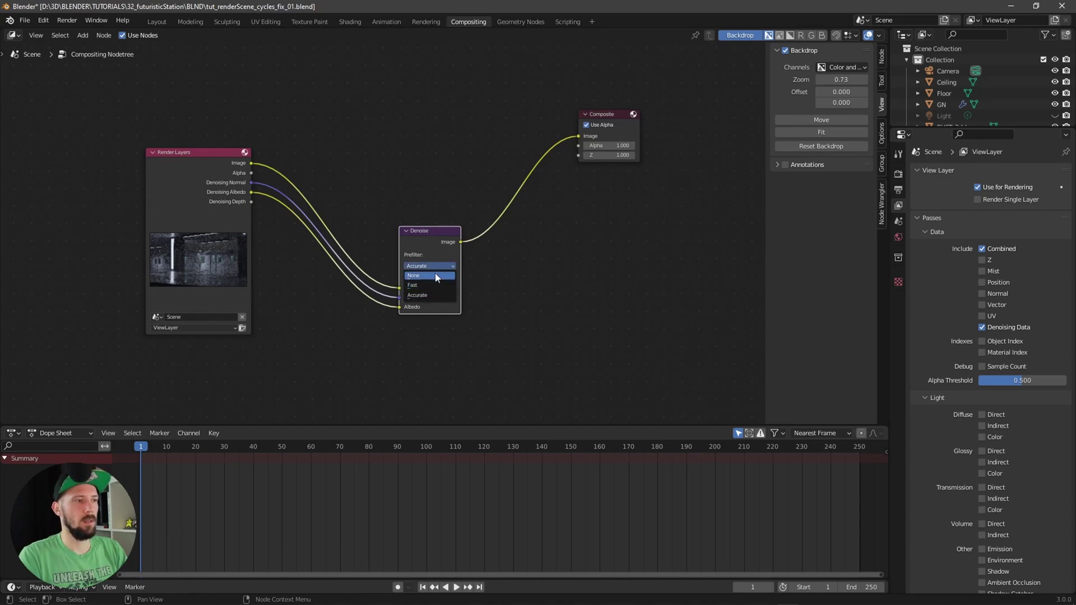
pyautogui.click(436, 297)
# - Add a Viewer node below the Composite node and connect the Denoise node's Image output to it
pyautogui.keyDown('ctrl'); pyautogui.moveTo(633, 247); pyautogui.dragTo(581, 254, button='middle'); pyautogui.keyUp('ctrl')
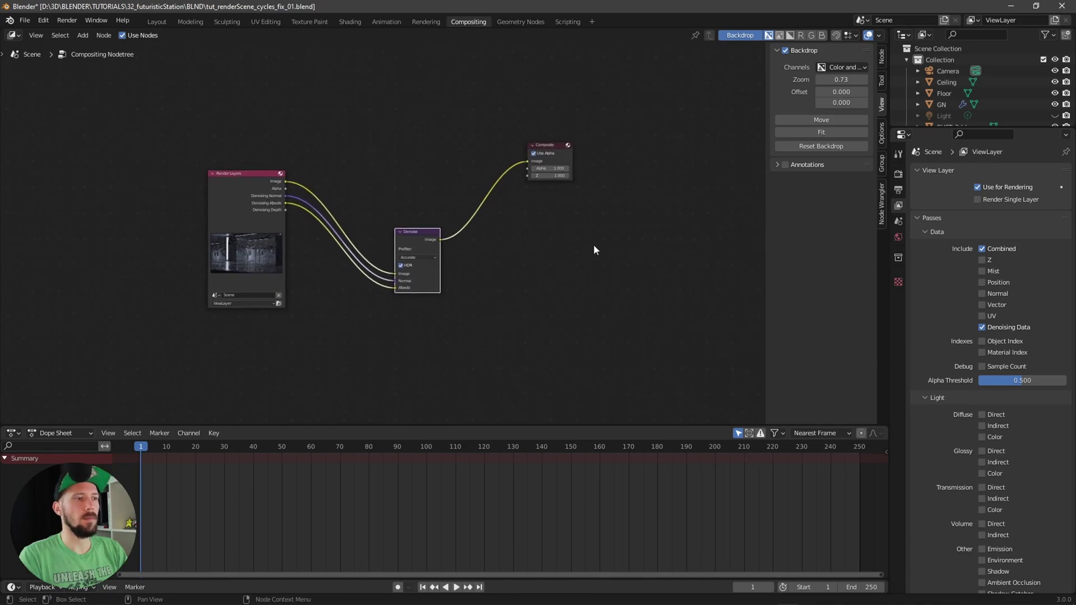
pyautogui.hotkey('shift', 'a')
pyautogui.write('viewer')
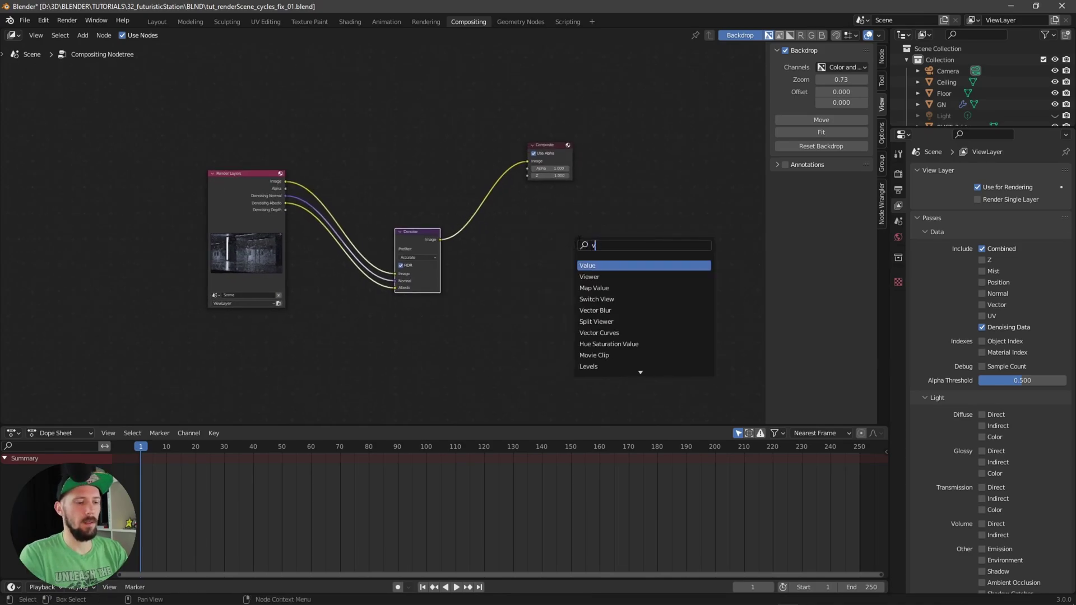
pyautogui.press('Return')
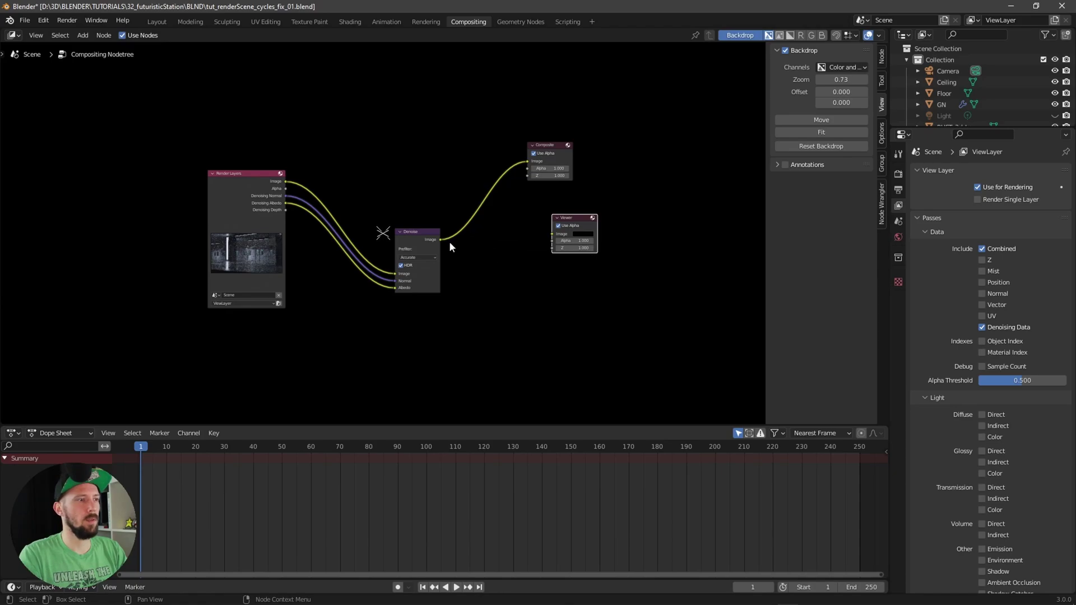
pyautogui.moveTo(441, 241); pyautogui.dragTo(622, 230)
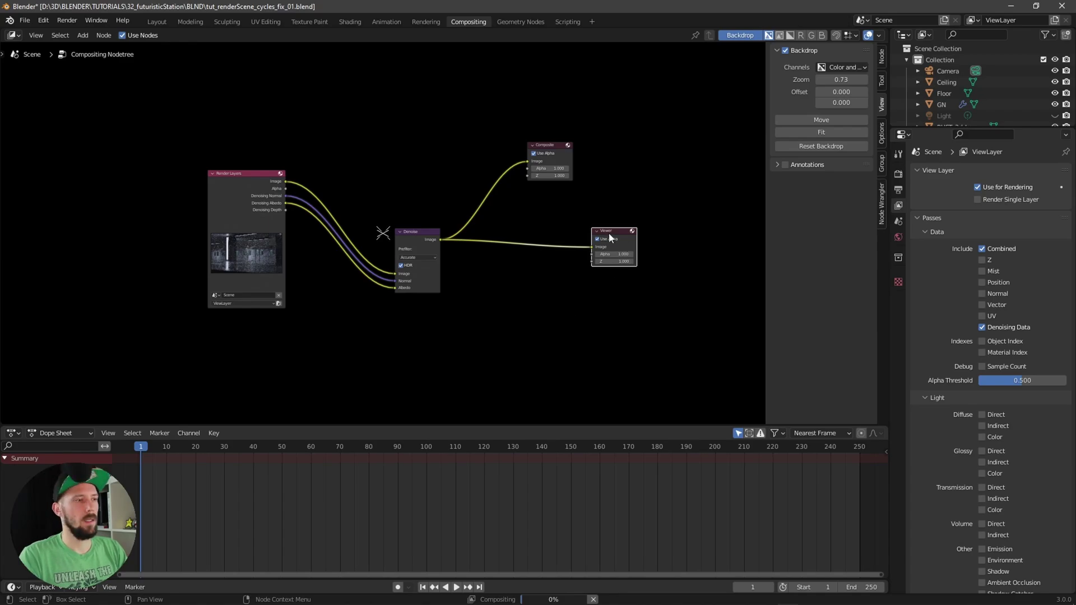
pyautogui.moveTo(611, 234); pyautogui.dragTo(606, 233)
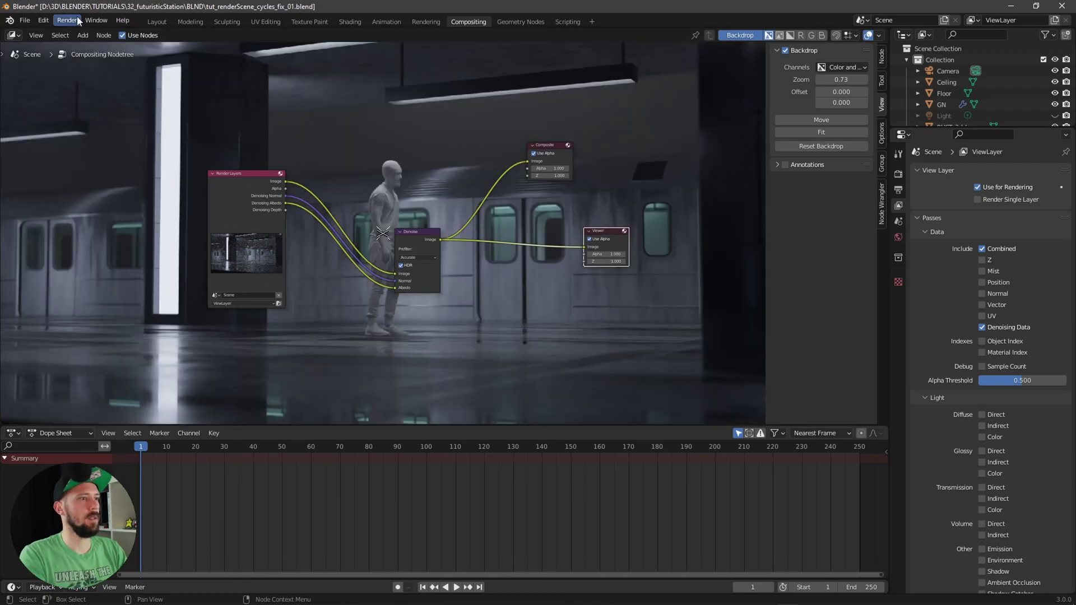
# - Render the current frame through the compositor's denoising and close the render result window
pyautogui.click(67, 20)
pyautogui.click(78, 32)
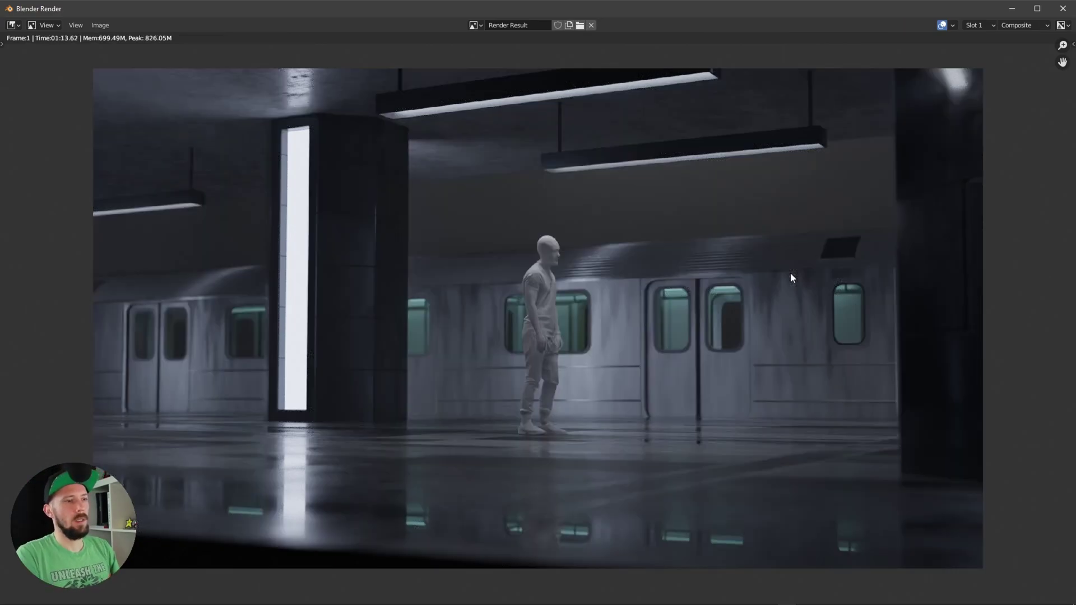
pyautogui.click(1063, 8)
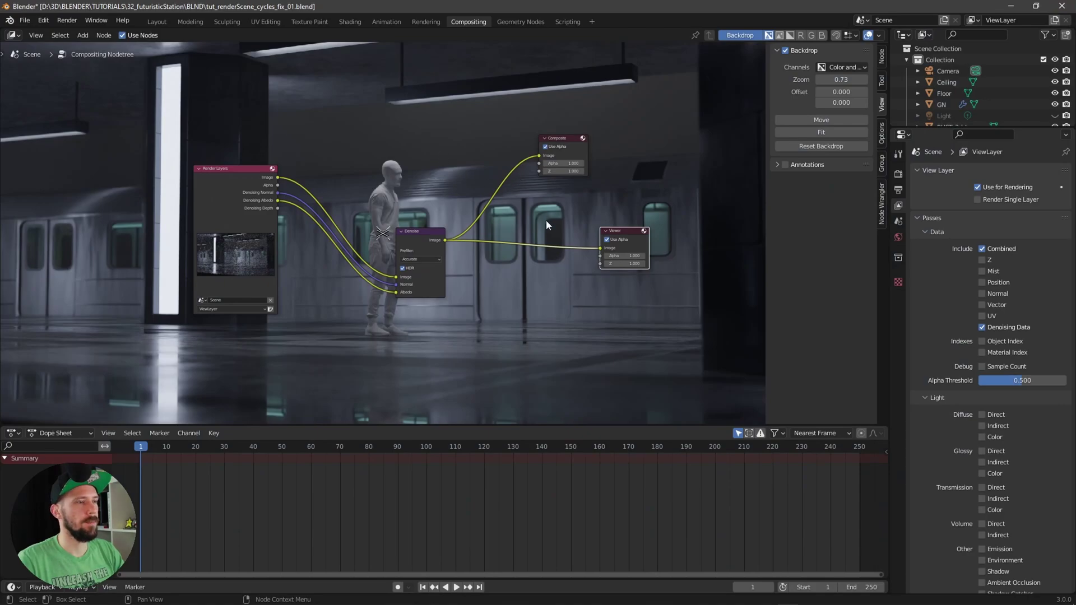
# - Feed the raw Render Layers image to the Viewer for comparison, and reconnect the Denoise output to it
pyautogui.moveTo(429, 234); pyautogui.dragTo(424, 255)
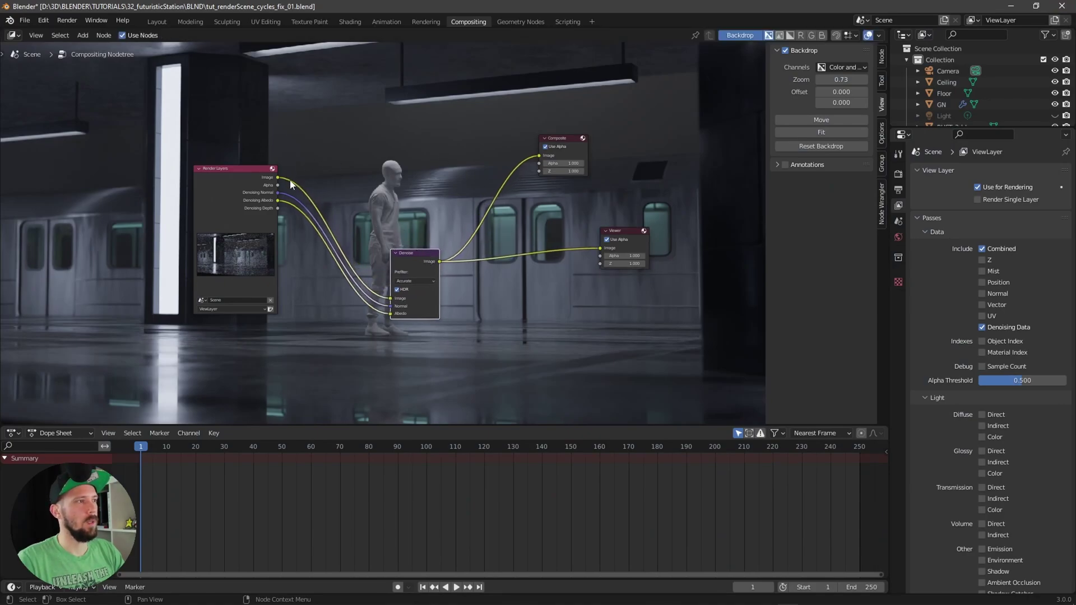
pyautogui.moveTo(277, 177); pyautogui.dragTo(602, 248)
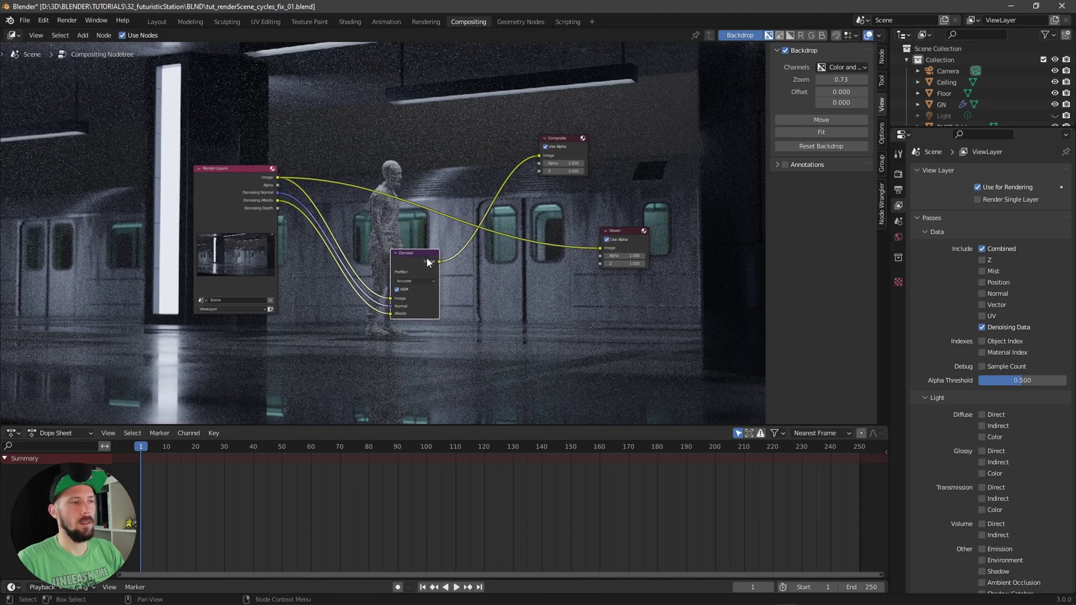
pyautogui.moveTo(440, 261); pyautogui.dragTo(600, 247)
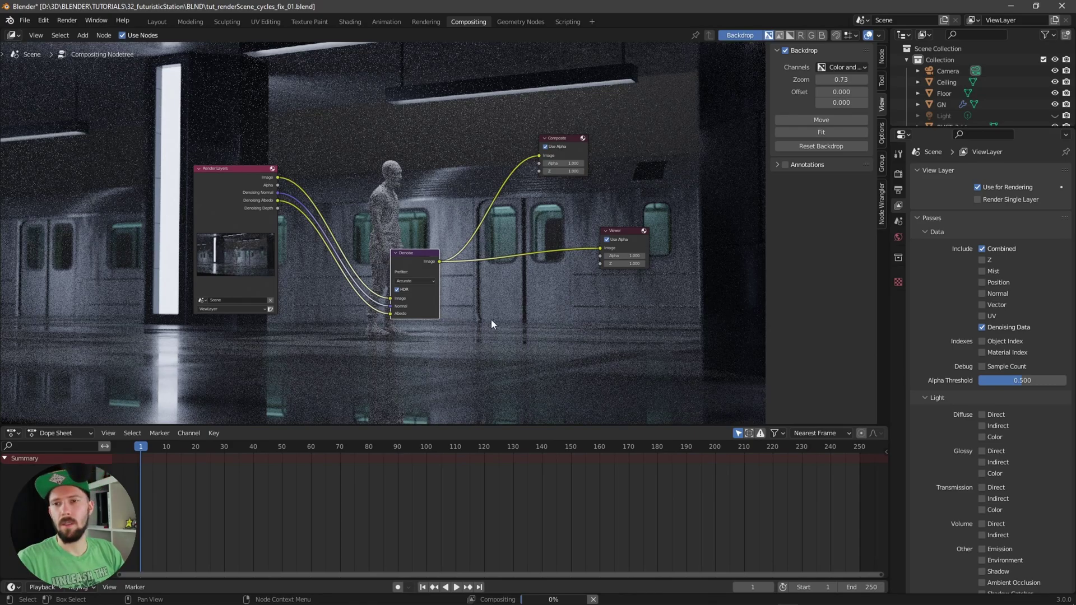
# - Try None as the Denoise node's prefilter and set it to Fast
pyautogui.scroll(1, 459, 311)
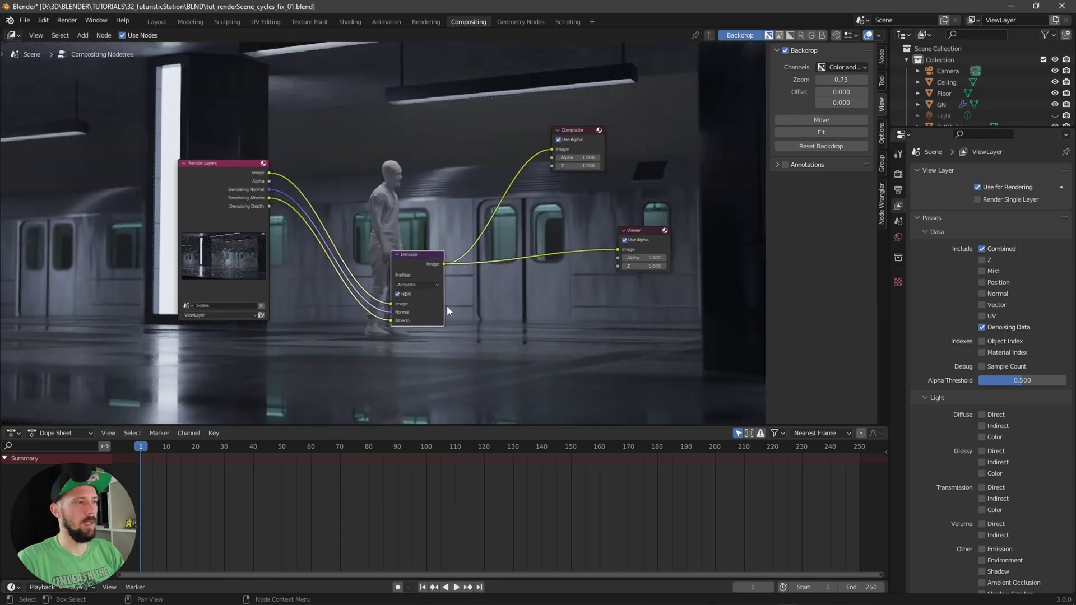
pyautogui.scroll(2, 446, 306)
pyautogui.click(440, 305)
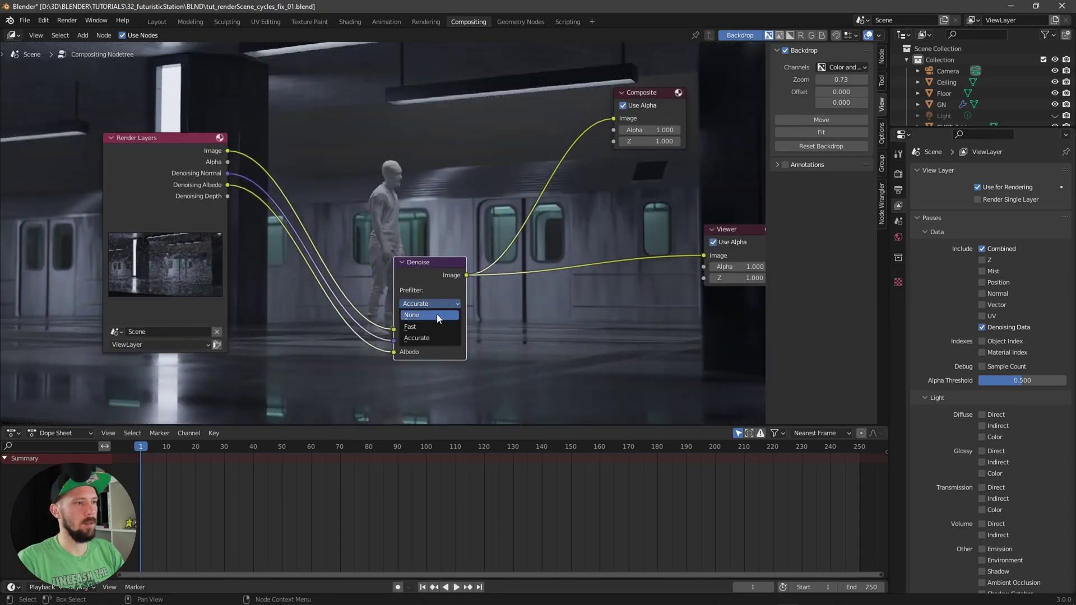
pyautogui.click(437, 317)
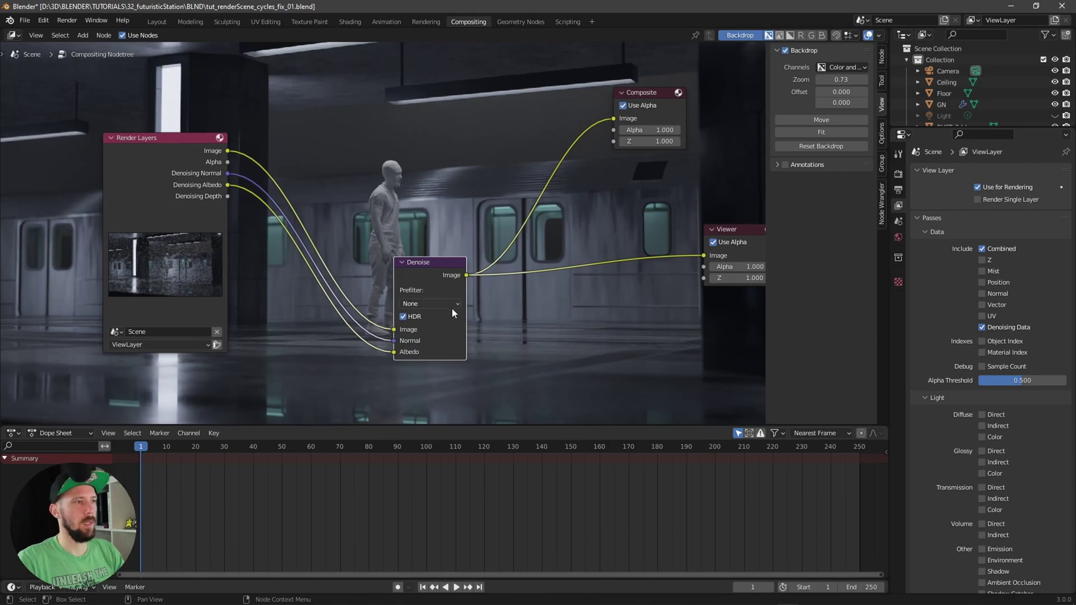
pyautogui.click(437, 304)
pyautogui.click(430, 328)
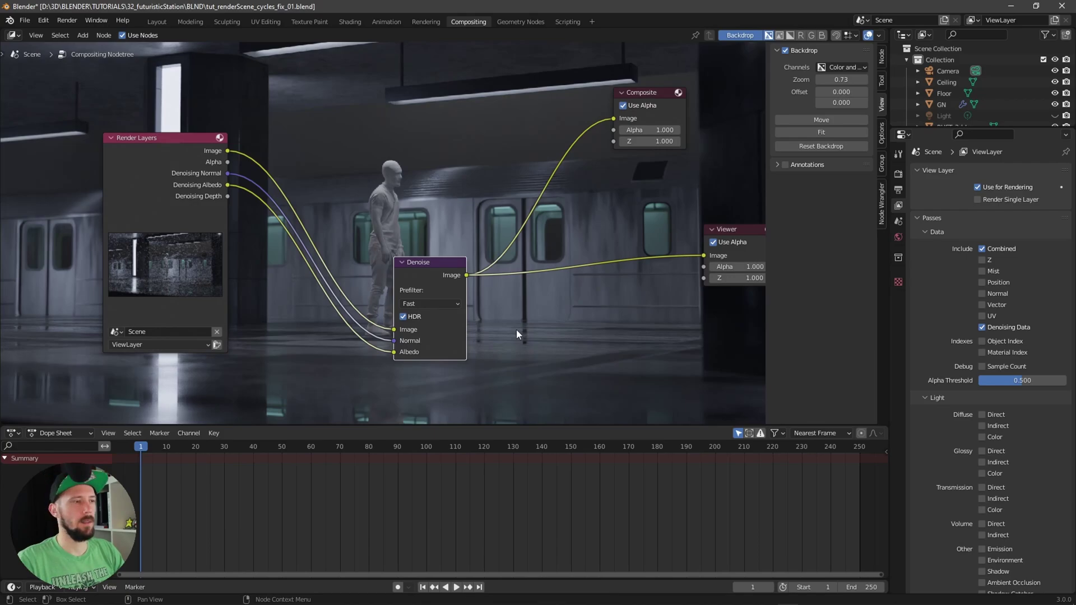
pyautogui.scroll(-2, 581, 314)
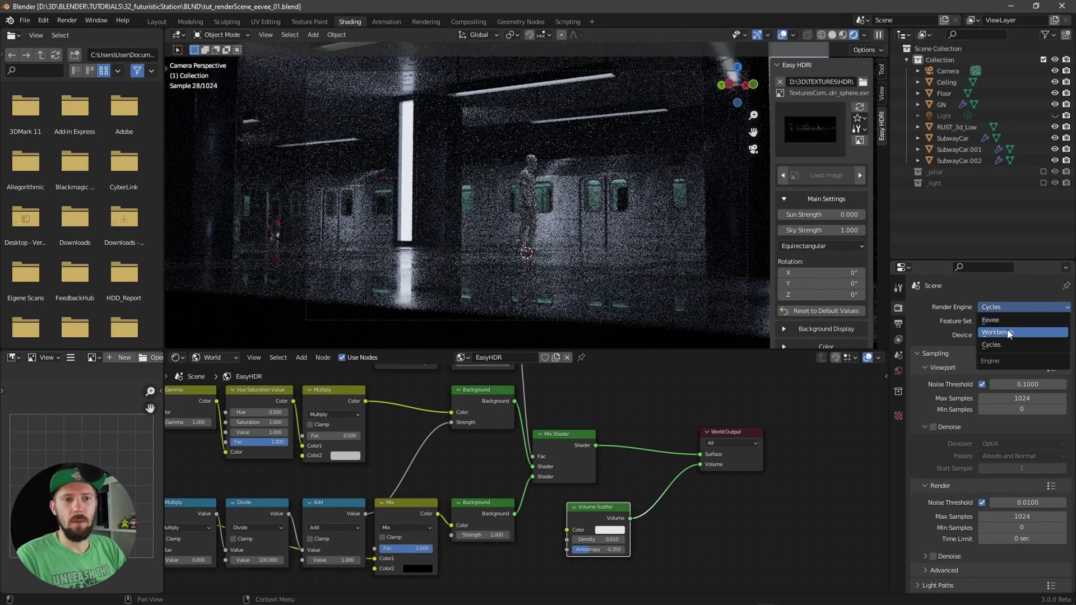
# - In the scene file tut_renderScene_eevee_01, set the render engine to Eevee and inspect the station from outside the camera view
pyautogui.click(1006, 321)
pyautogui.moveTo(506, 193); pyautogui.dragTo(623, 223, button='middle')
pyautogui.press('n')
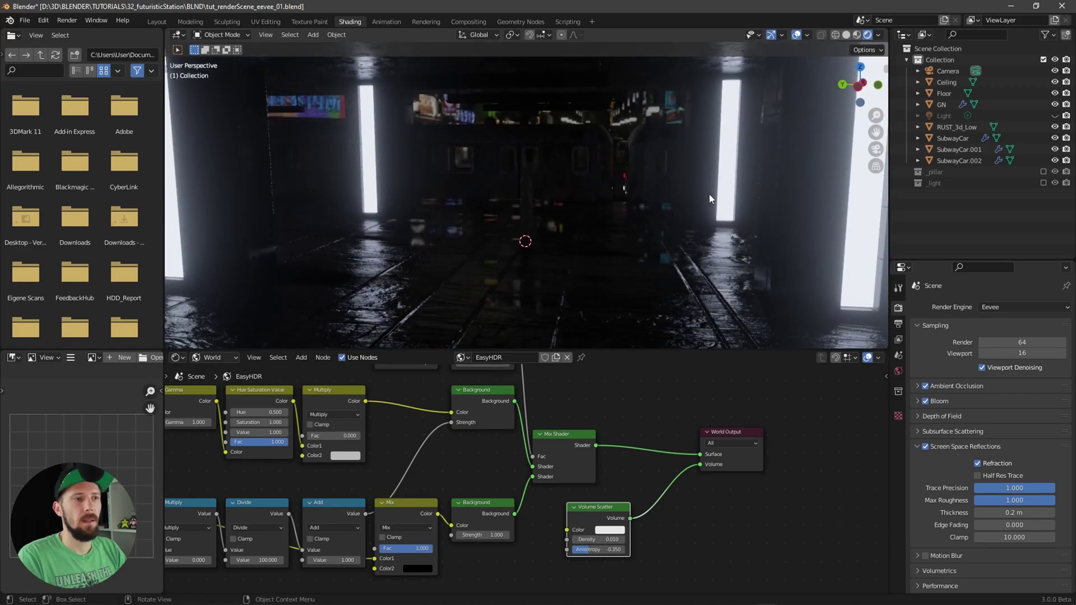
pyautogui.keyDown('shift'); pyautogui.moveTo(701, 227); pyautogui.dragTo(724, 197, button='middle'); pyautogui.keyUp('shift')
pyautogui.keyDown('shift'); pyautogui.moveTo(638, 240); pyautogui.dragTo(631, 266, button='middle'); pyautogui.keyUp('shift')
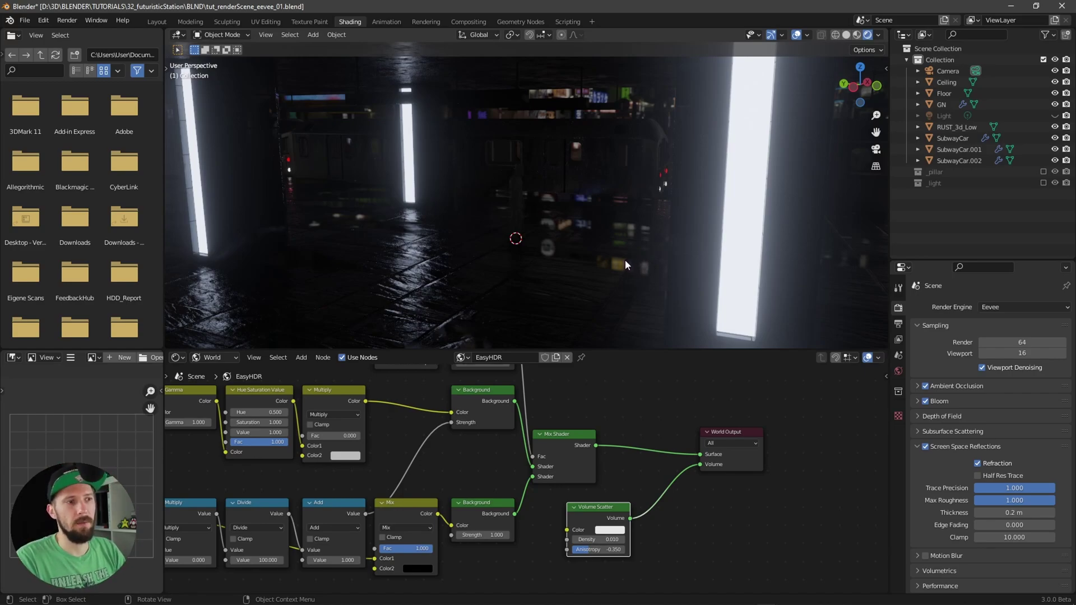
pyautogui.moveTo(625, 256)
pyautogui.mouseDown(button='middle')
pyautogui.moveTo(597, 254)
pyautogui.moveTo(610, 255)
pyautogui.mouseUp(button='middle')
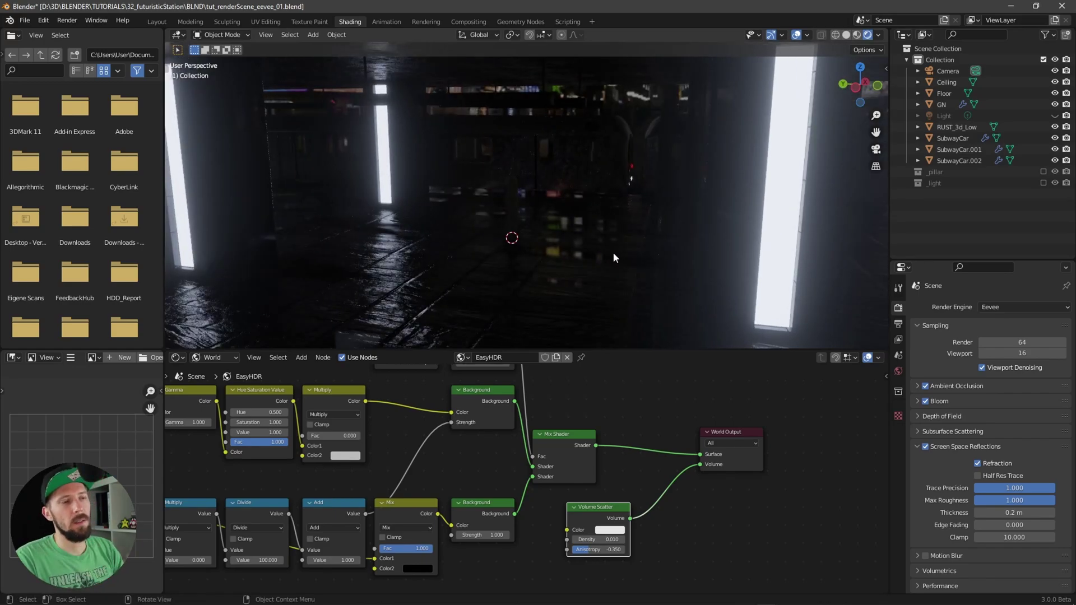
pyautogui.scroll(2, 609, 254)
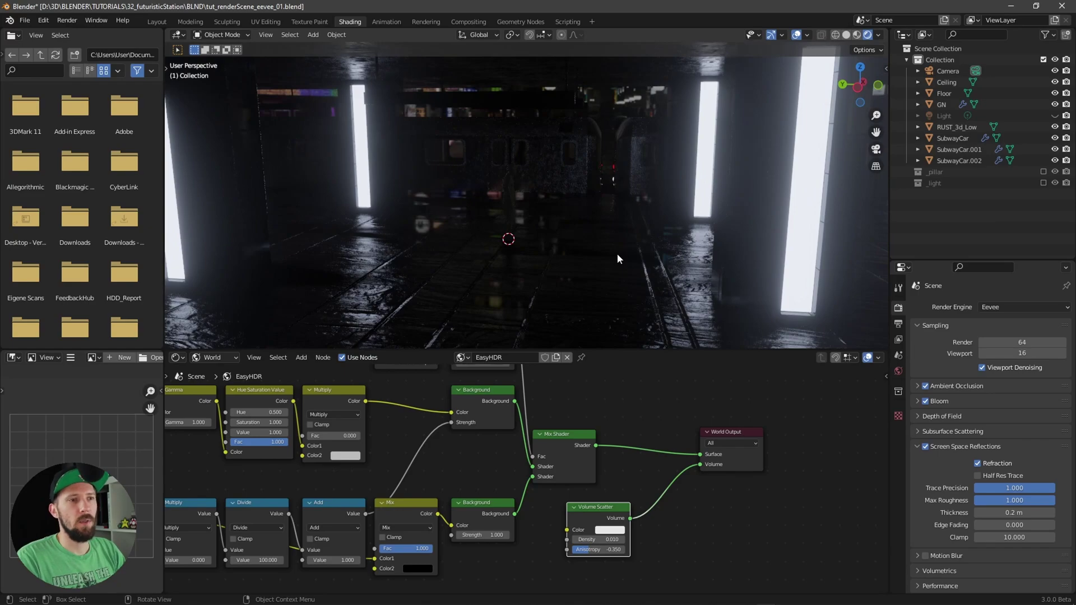
pyautogui.scroll(2, 626, 258)
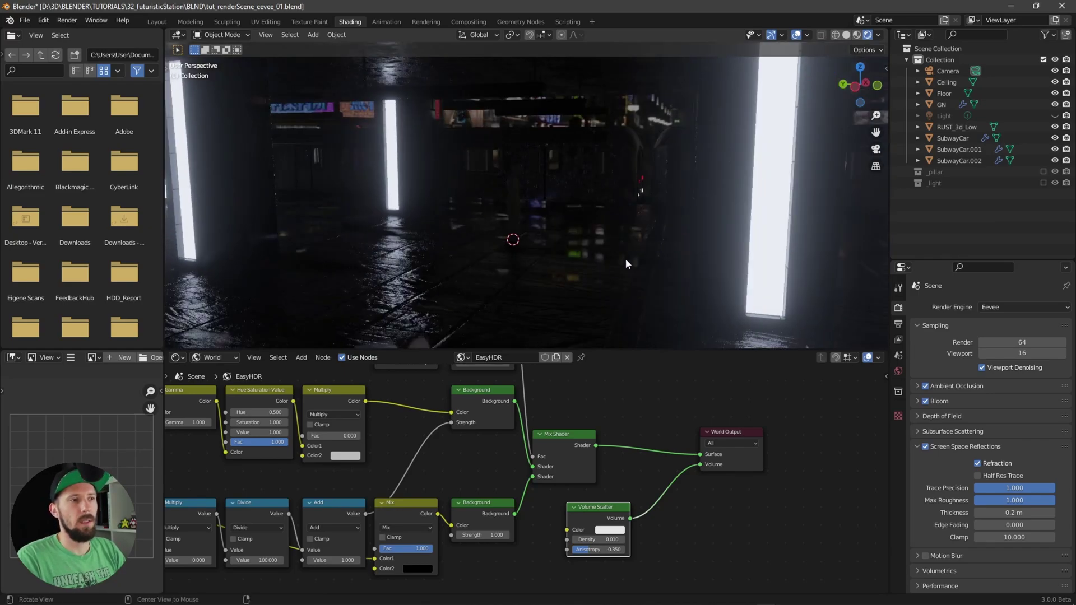
pyautogui.moveTo(618, 255)
pyautogui.mouseDown(button='middle')
pyautogui.moveTo(609, 271)
pyautogui.moveTo(604, 261)
pyautogui.moveTo(613, 263)
pyautogui.mouseUp(button='middle')
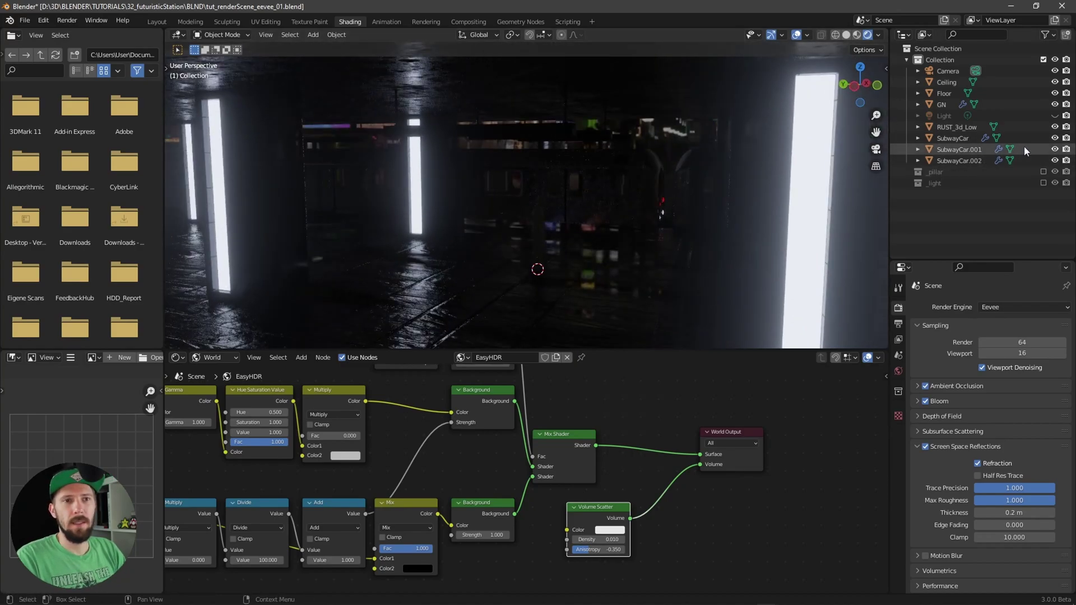
# - Unhide the Light object in the main collection and delete it from the scene
pyautogui.click(1032, 116)
pyautogui.click(1055, 116)
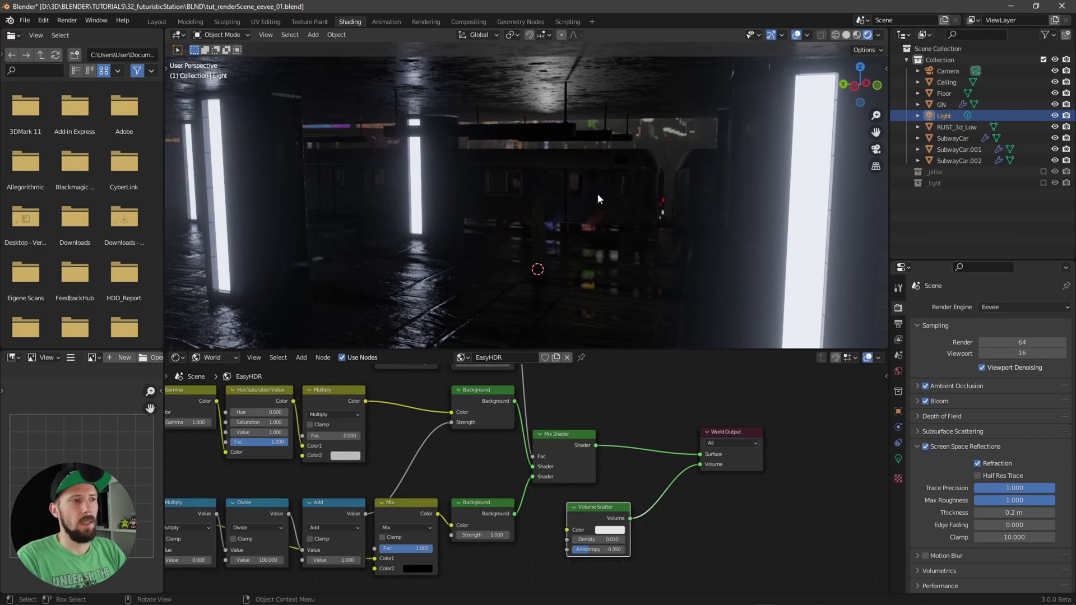
pyautogui.press('x')
pyautogui.click(557, 198)
# - Switch the viewport shading to Material Preview and look over the whole station at a low angle
pyautogui.moveTo(557, 197); pyautogui.dragTo(619, 212, button='middle')
pyautogui.press('z')
pyautogui.click(632, 291)
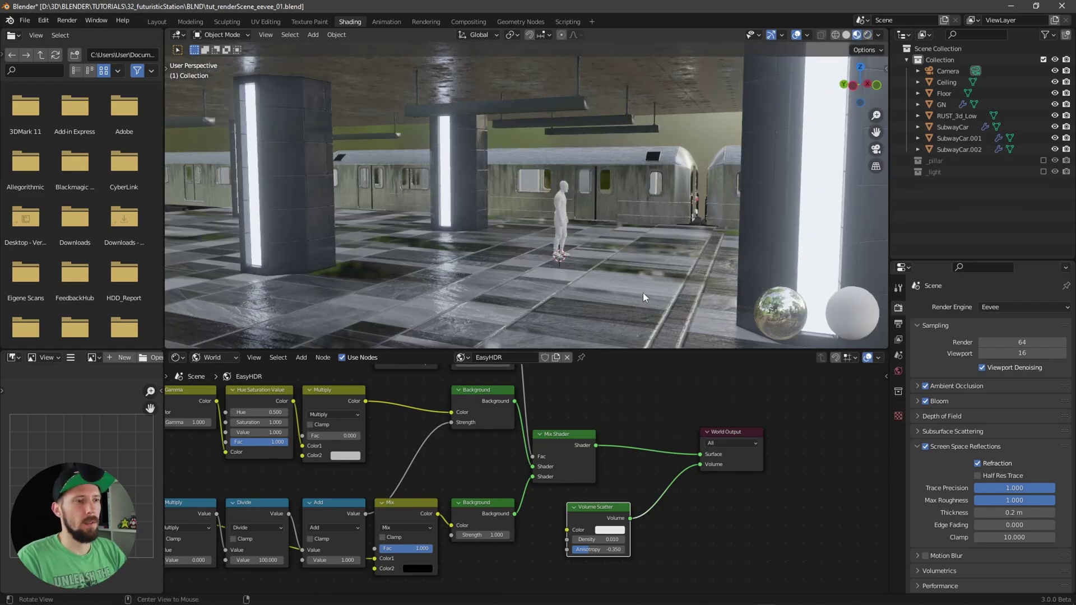
pyautogui.moveTo(637, 287); pyautogui.dragTo(639, 220, button='middle')
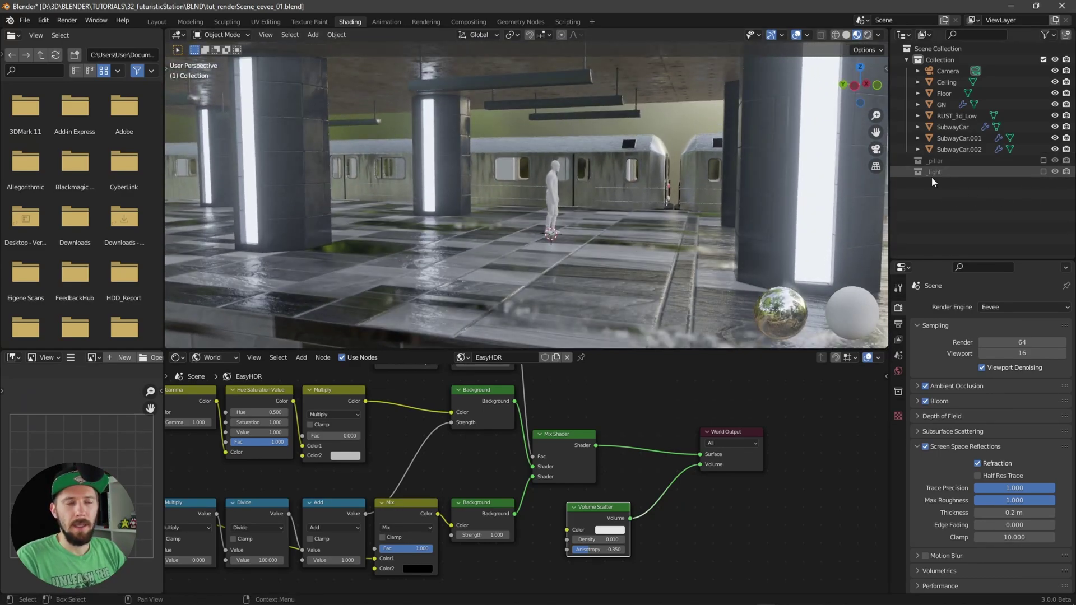
# - Include the _light collection in the view layer and hide the GN object in the viewport
pyautogui.click(1043, 173)
pyautogui.moveTo(561, 180); pyautogui.dragTo(701, 183, button='middle')
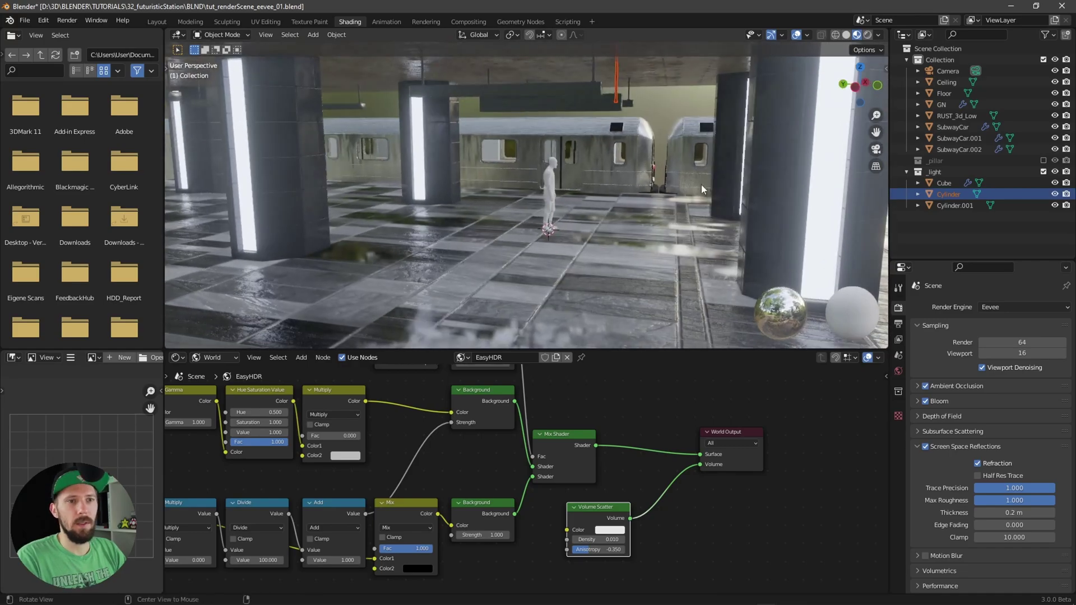
pyautogui.click(1054, 104)
pyautogui.moveTo(732, 138); pyautogui.dragTo(660, 214, button='middle')
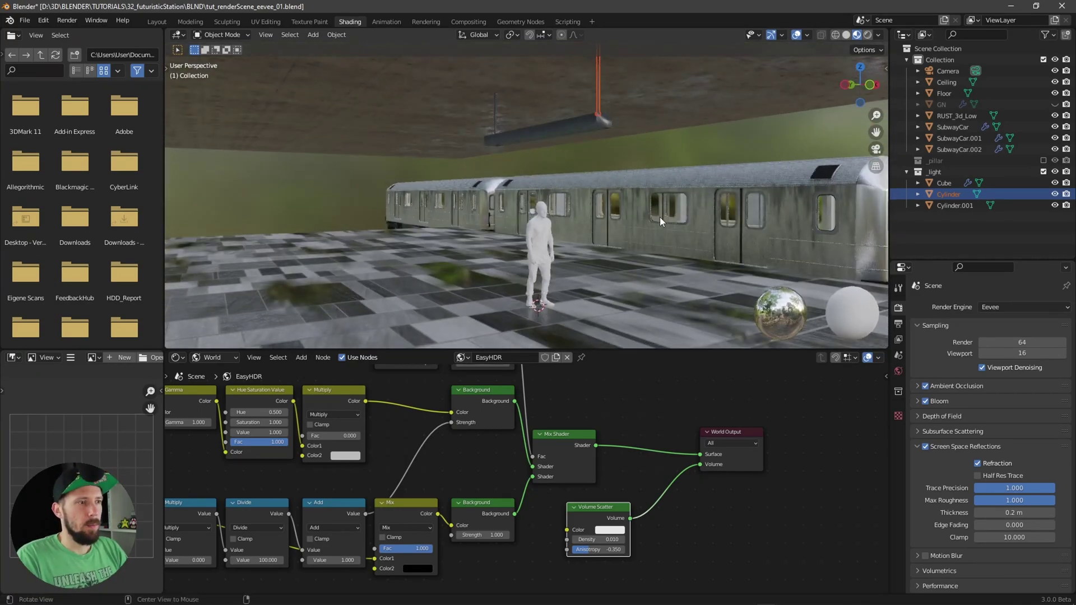
# - Add an area light and raise it about 2.97 m along Z to the hanging ceiling lamp
pyautogui.hotkey('shift', 'a')
pyautogui.moveTo(628, 366)
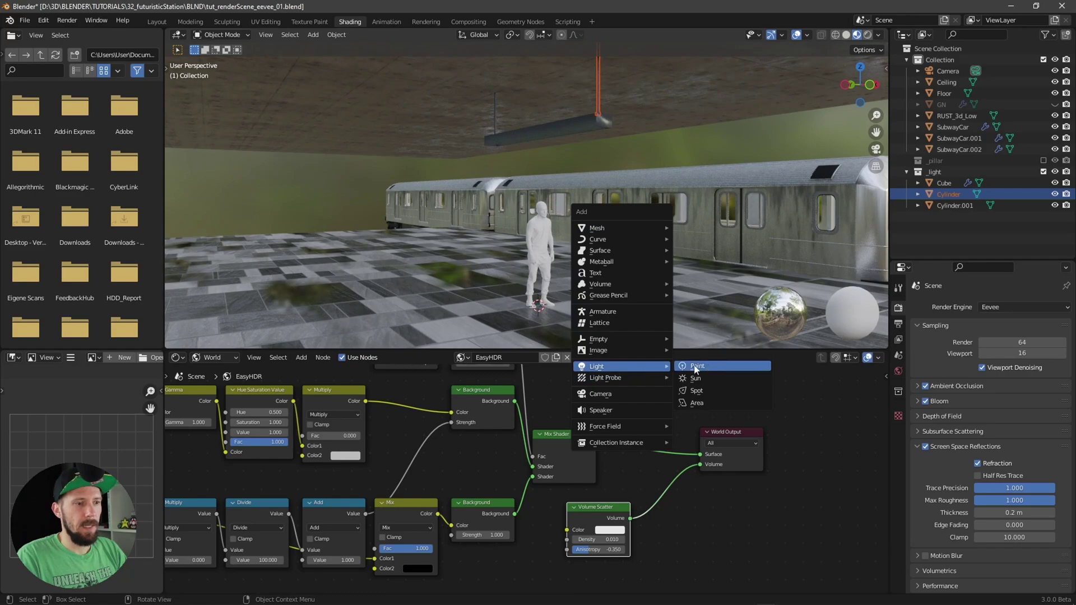
pyautogui.click(708, 401)
pyautogui.moveTo(611, 271); pyautogui.dragTo(586, 265, button='middle')
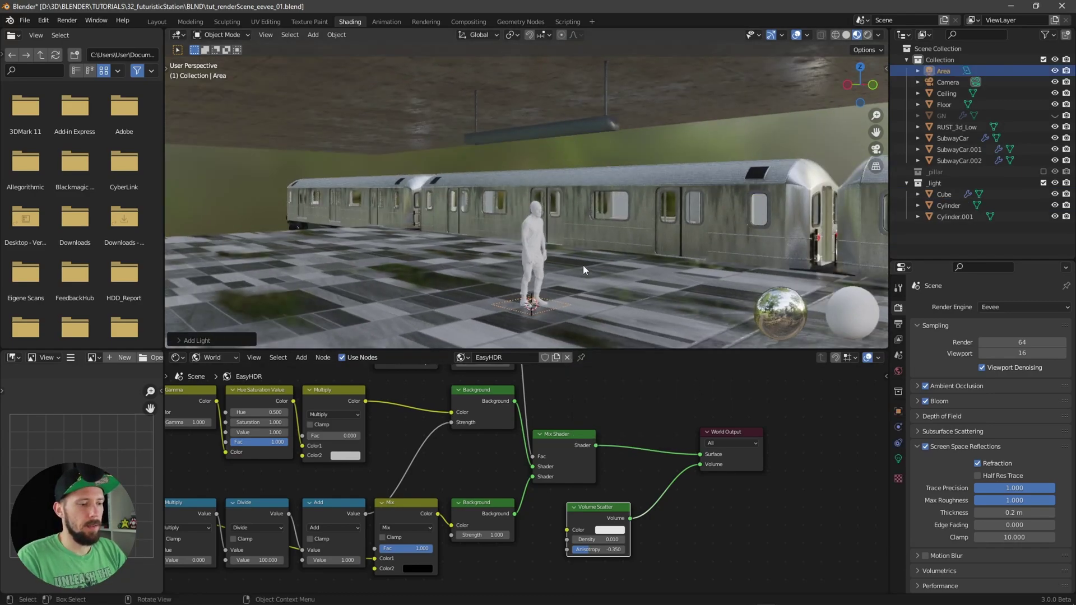
pyautogui.press('g')
pyautogui.press('z')
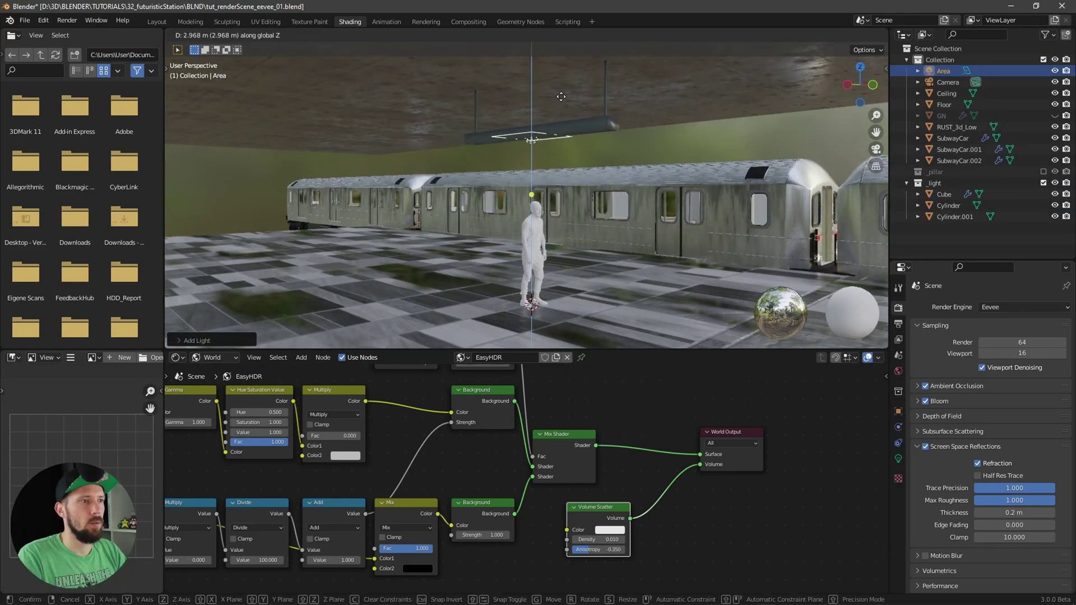
pyautogui.click(561, 97)
pyautogui.scroll(3, 617, 129)
pyautogui.keyDown('shift'); pyautogui.moveTo(653, 120); pyautogui.dragTo(571, 182, button='middle'); pyautogui.keyUp('shift')
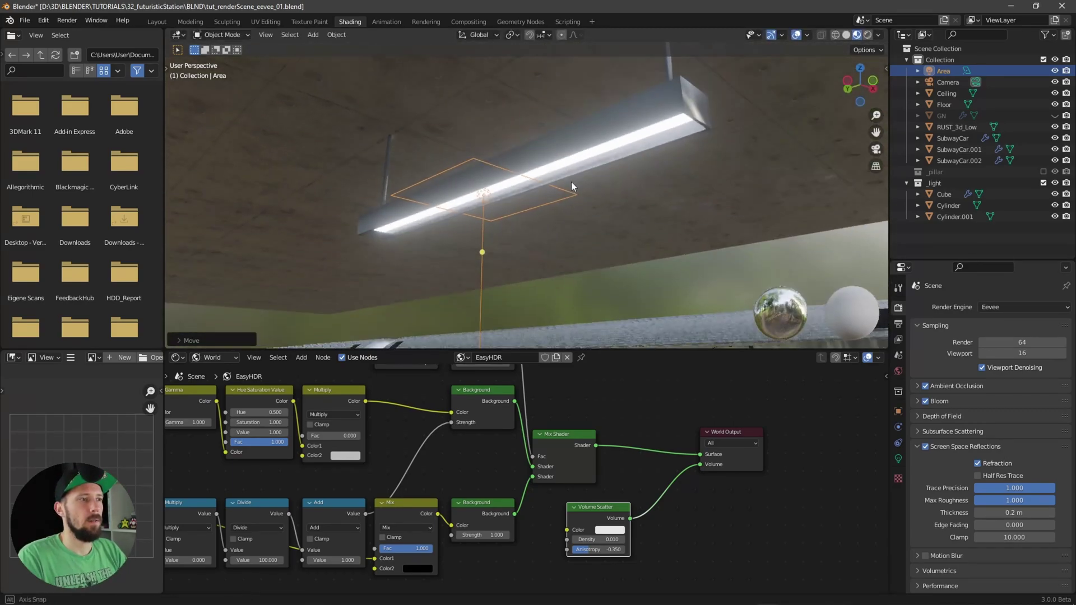
# - Set the area light's shape to Rectangle and fit it to the lamp with Size X 0.21 m and Y 3.46 m
pyautogui.click(899, 459)
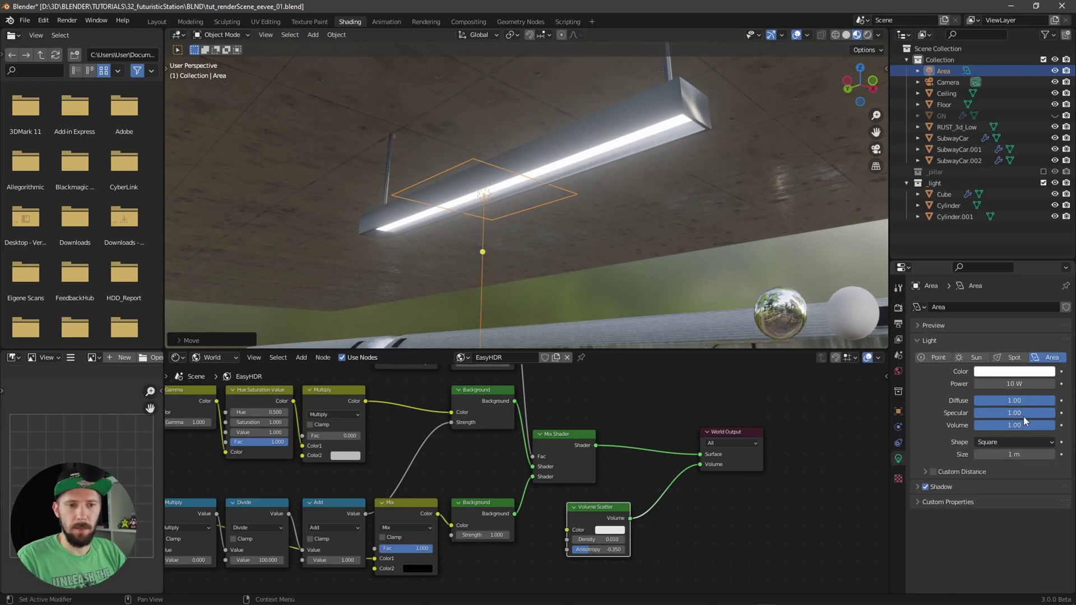
pyautogui.click(1015, 443)
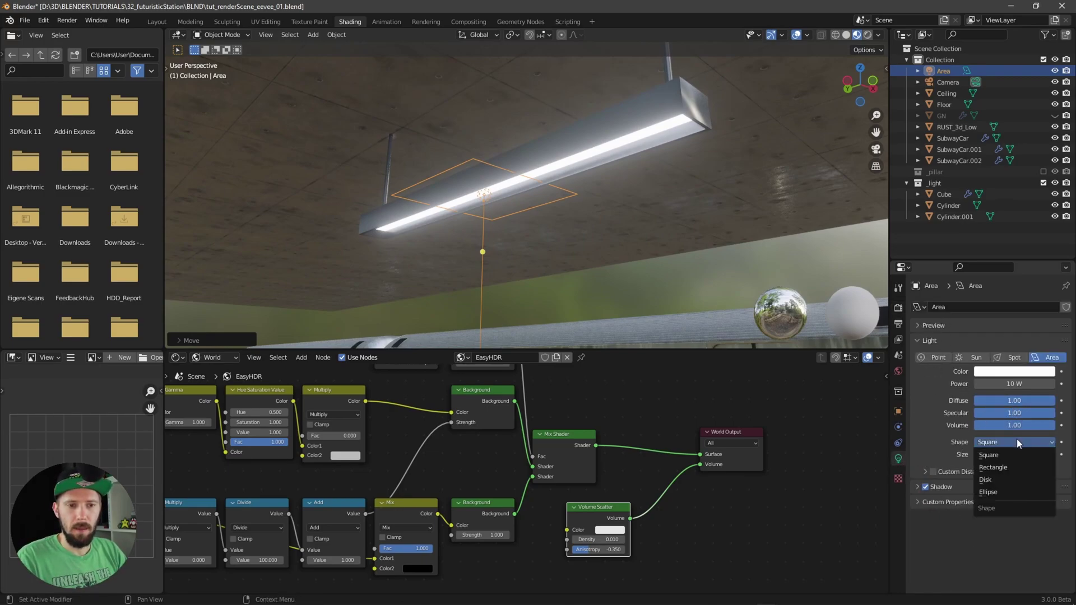
pyautogui.click(1015, 467)
pyautogui.moveTo(1004, 455)
pyautogui.mouseDown()
pyautogui.moveTo(963, 454)
pyautogui.moveTo(986, 455)
pyautogui.mouseUp()
pyautogui.moveTo(605, 202)
pyautogui.mouseDown(button='middle')
pyautogui.moveTo(564, 189)
pyautogui.moveTo(614, 200)
pyautogui.mouseUp(button='middle')
pyautogui.moveTo(1013, 454); pyautogui.dragTo(1059, 465)
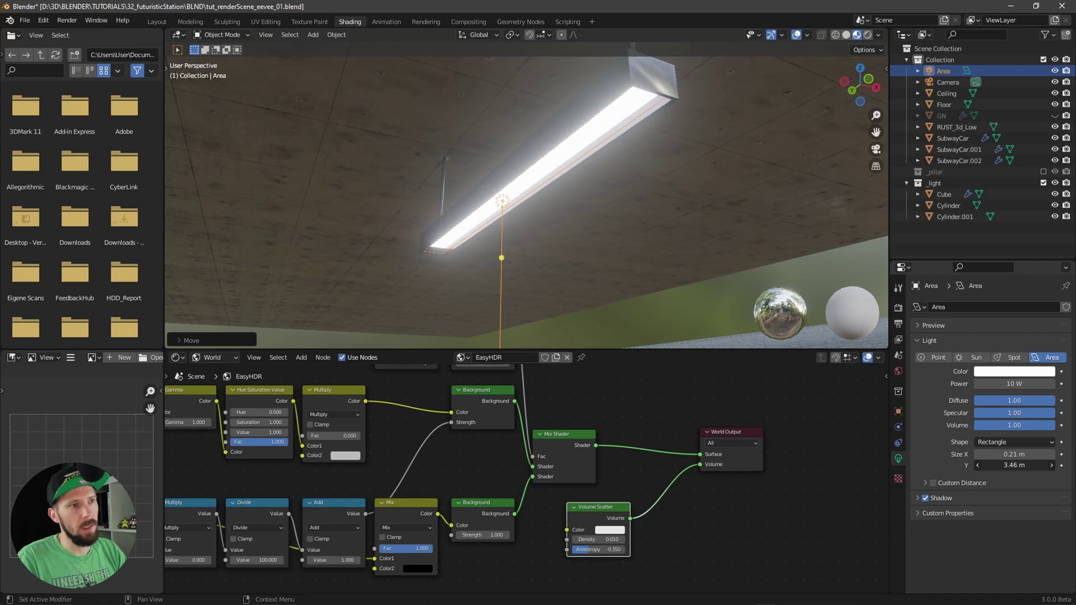
pyautogui.moveTo(695, 225); pyautogui.dragTo(728, 251, button='middle')
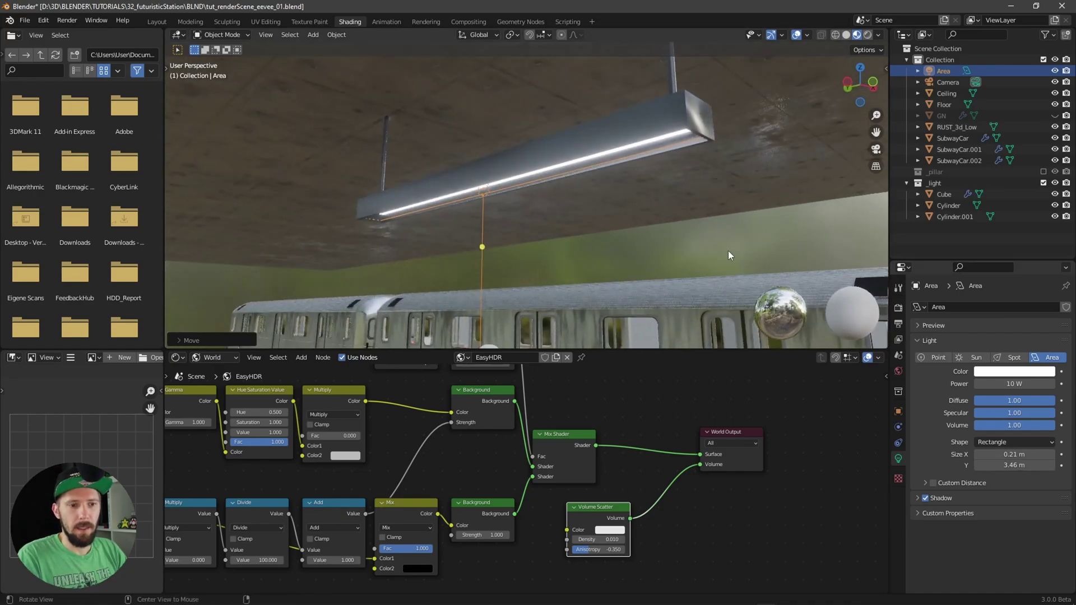
# - Switch the viewport shading to Rendered and enable Contact Shadows for the area light
pyautogui.click(920, 499)
pyautogui.scroll(-1, 925, 507)
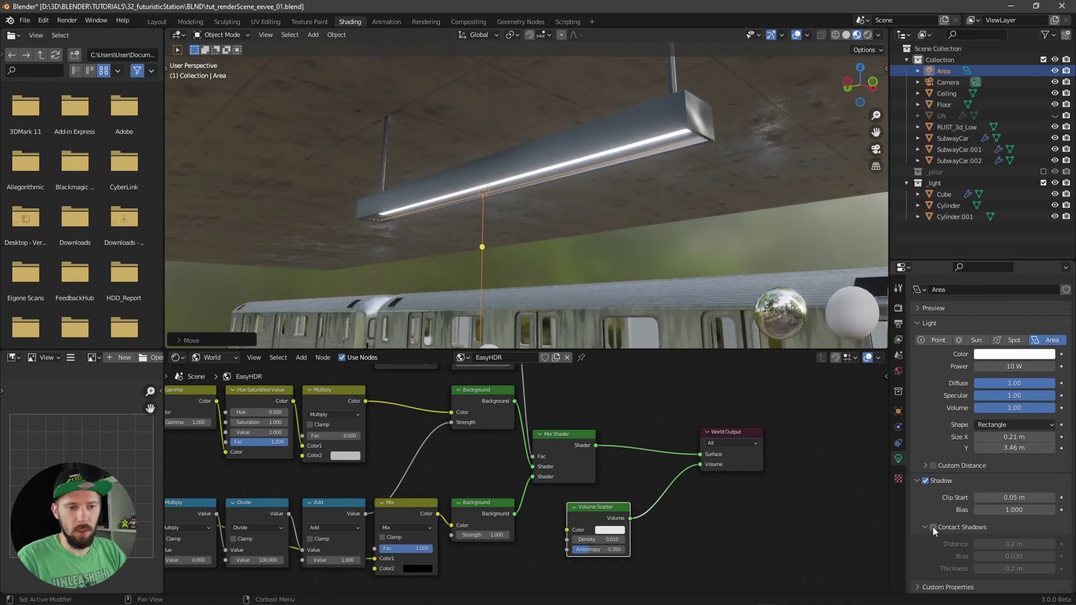
pyautogui.moveTo(678, 269)
pyautogui.mouseDown(button='middle')
pyautogui.moveTo(648, 253)
pyautogui.moveTo(657, 179)
pyautogui.moveTo(670, 246)
pyautogui.moveTo(656, 210)
pyautogui.mouseUp(button='middle')
pyautogui.press('z')
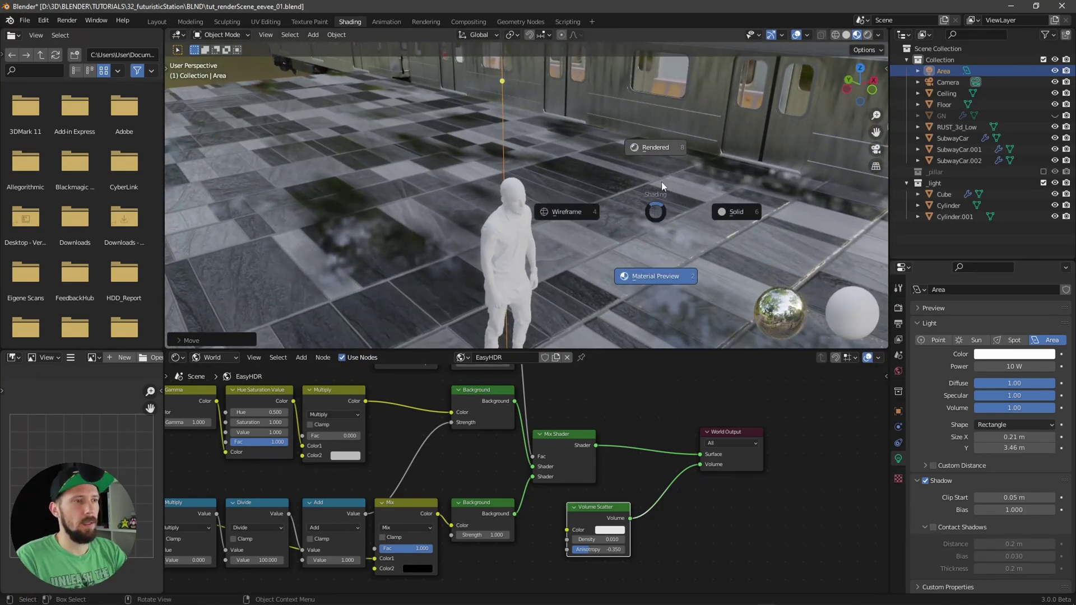
pyautogui.click(663, 159)
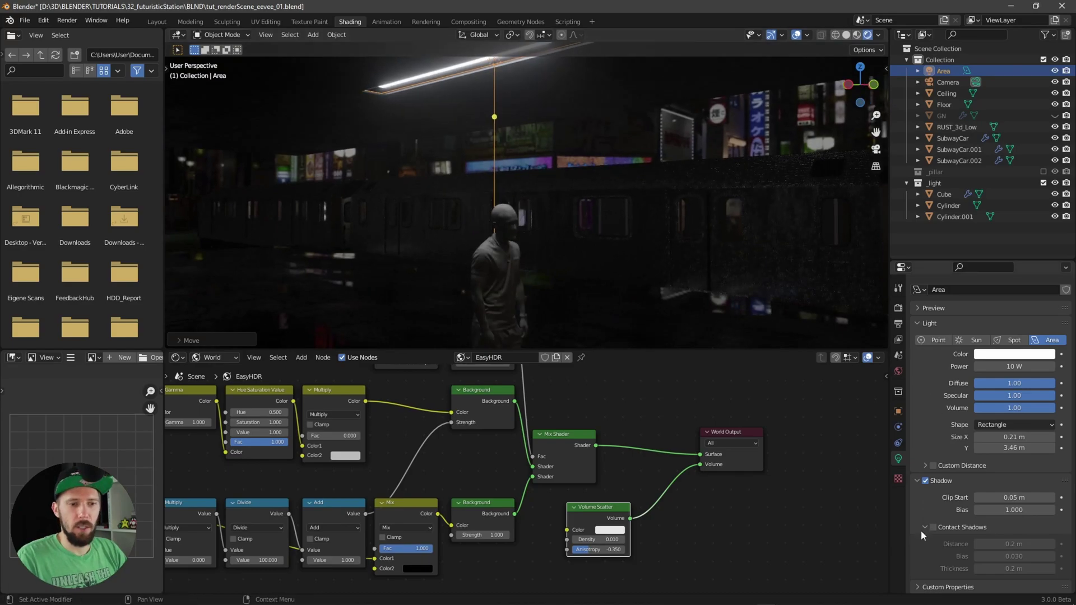
pyautogui.click(934, 528)
pyautogui.moveTo(622, 241); pyautogui.dragTo(704, 248, button='middle')
# - Give the area light a pale blue color with hue 0.611 and saturation 0.427, and set its power to 100 W
pyautogui.click(1014, 354)
pyautogui.moveTo(996, 246); pyautogui.dragTo(1003, 237)
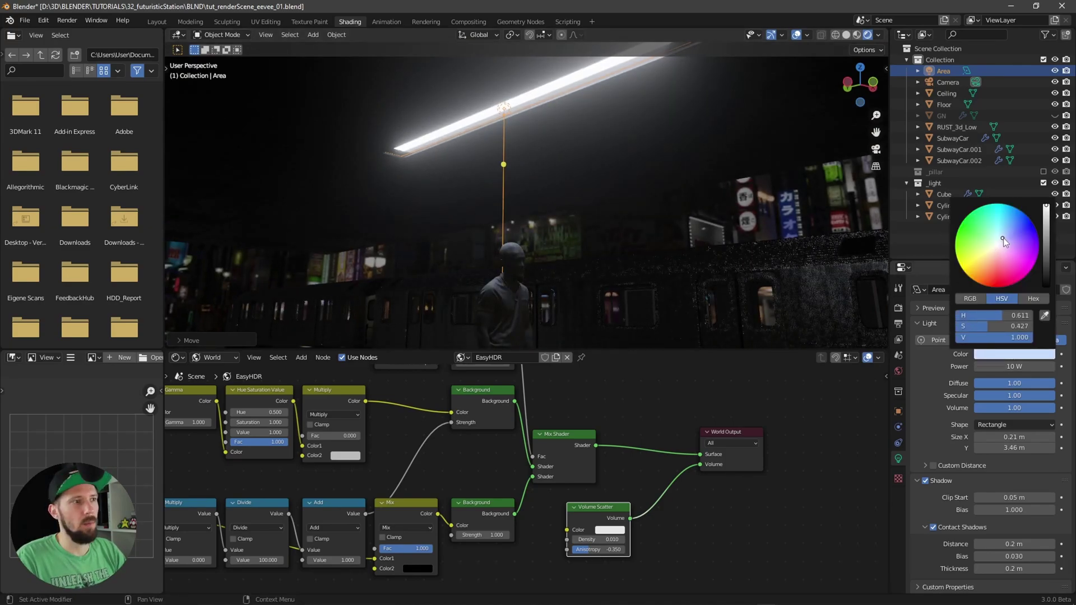
pyautogui.click(987, 368)
pyautogui.write('0')
pyautogui.press('Return')
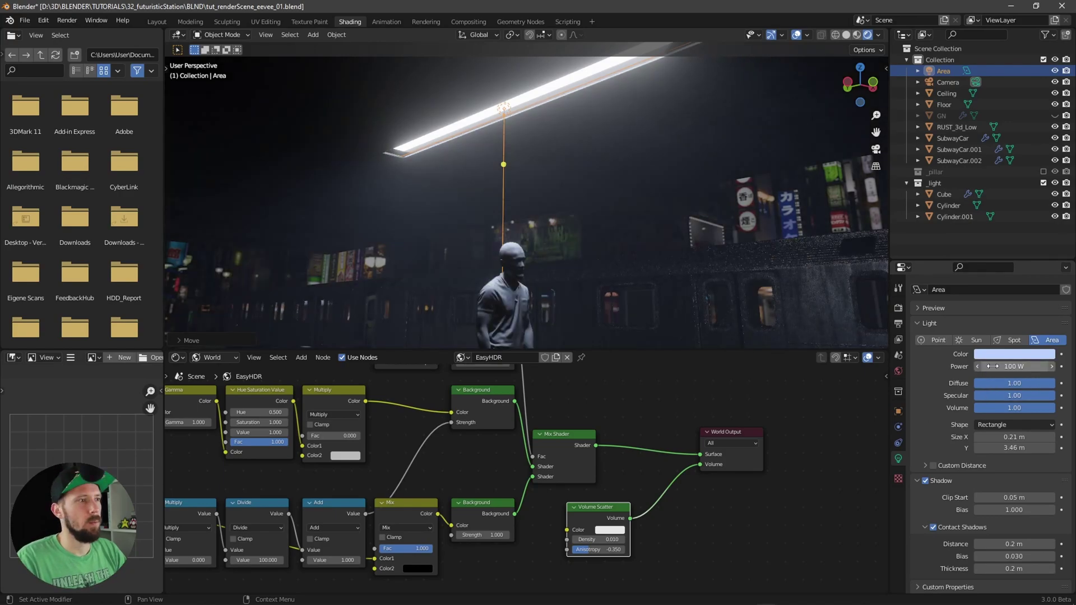
pyautogui.moveTo(583, 252); pyautogui.dragTo(604, 217, button='middle')
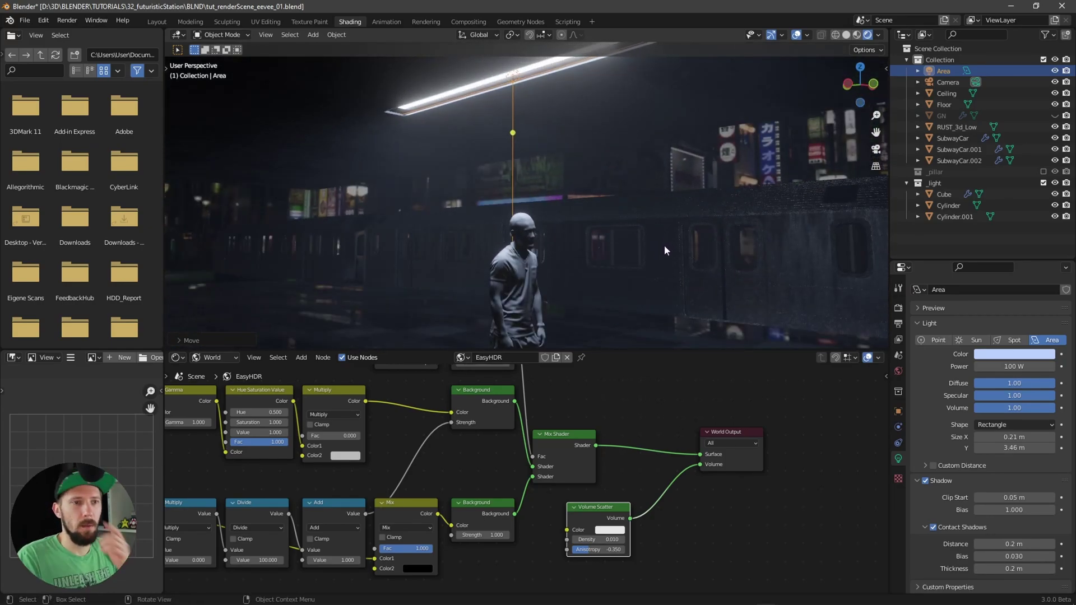
# - Move the area light into the _light collection and unhide the GN object
pyautogui.moveTo(943, 72); pyautogui.dragTo(943, 189)
pyautogui.click(934, 171)
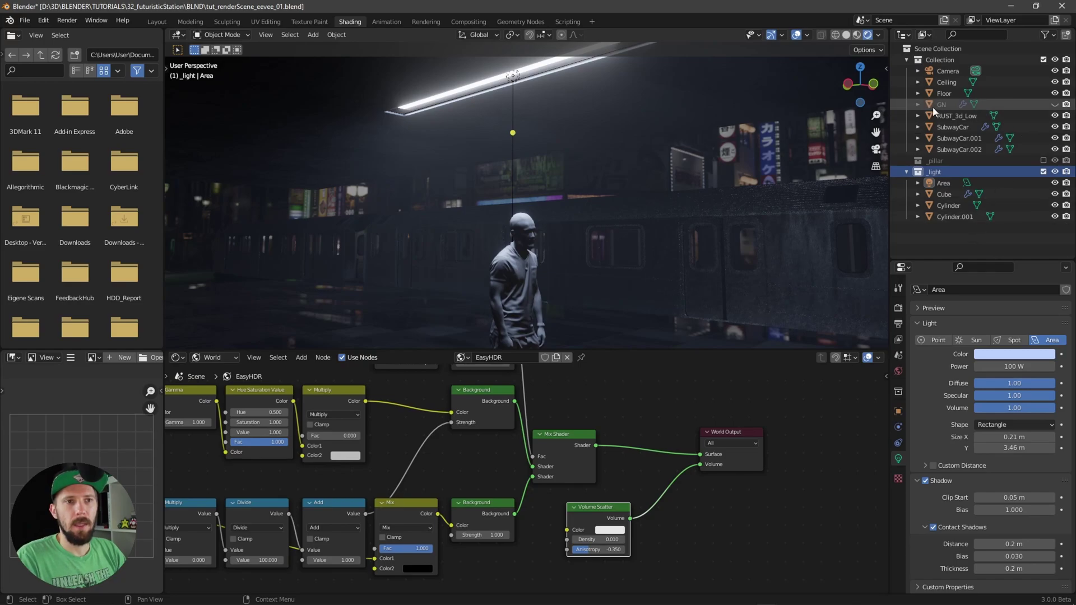
pyautogui.click(1055, 105)
pyautogui.keyDown('ctrl'); pyautogui.moveTo(765, 209); pyautogui.dragTo(623, 221, button='middle'); pyautogui.keyUp('ctrl')
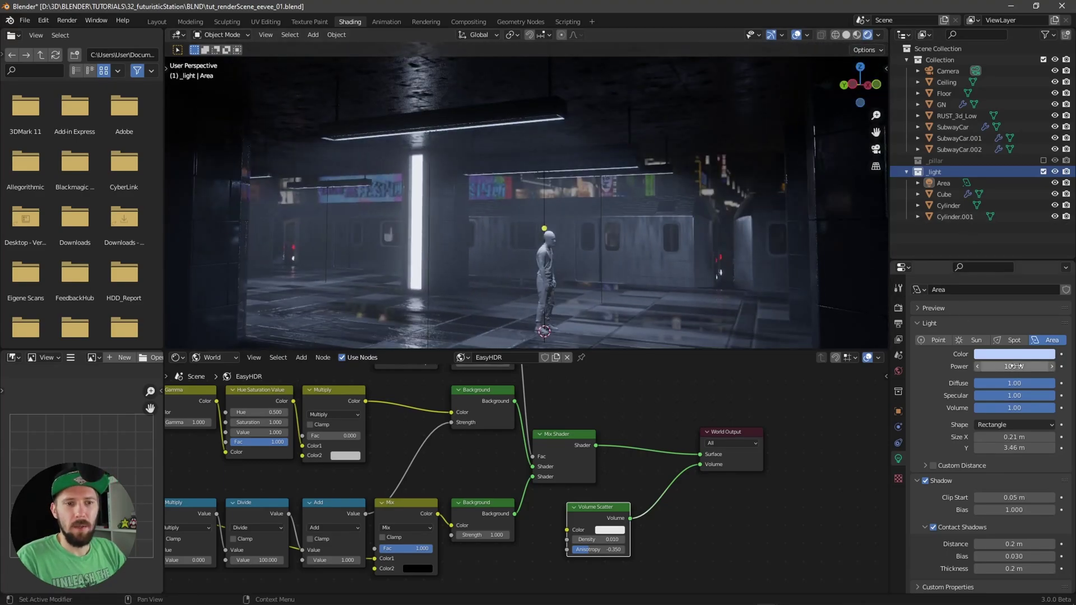
# - Pin the area light's properties and exclude the _light collection from the view layer
pyautogui.scroll(1, 980, 318)
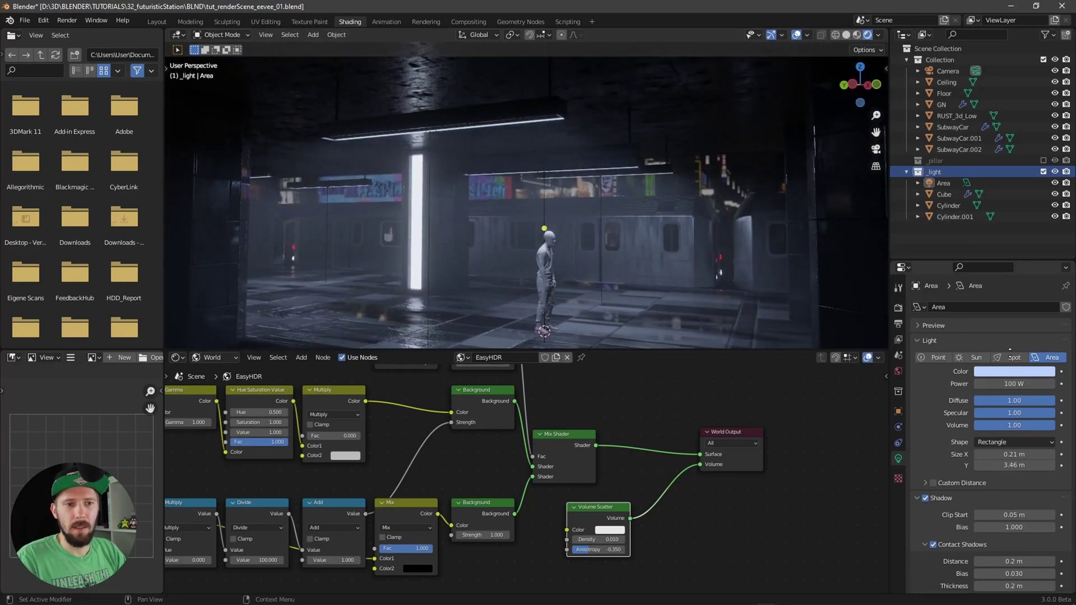
pyautogui.click(1065, 285)
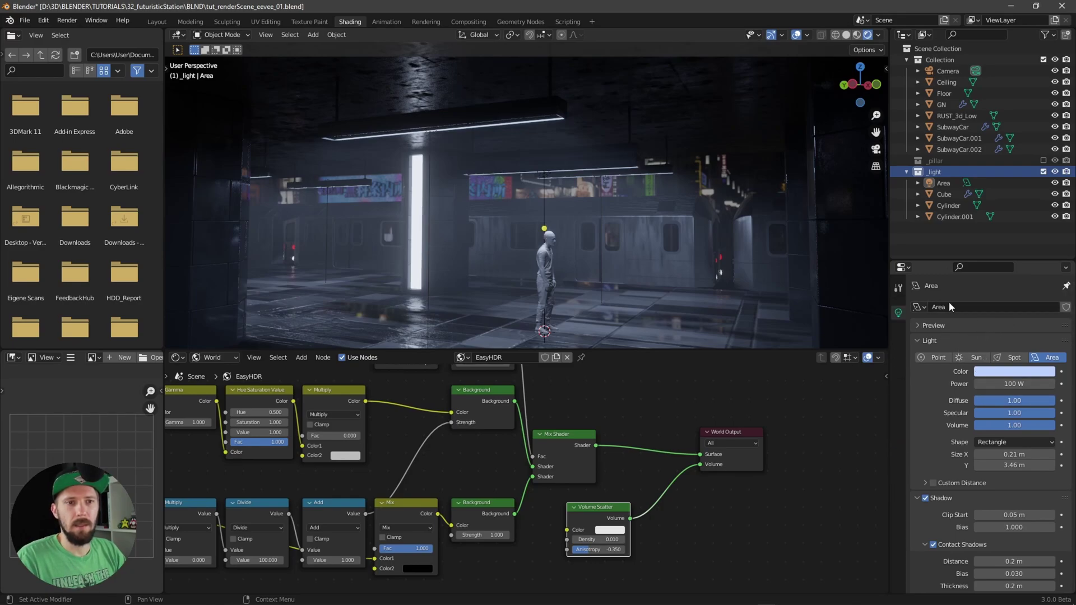
pyautogui.click(1042, 172)
# - View the station through the scene camera with the viewport overlays turned off
pyautogui.moveTo(658, 234); pyautogui.dragTo(630, 220, button='middle')
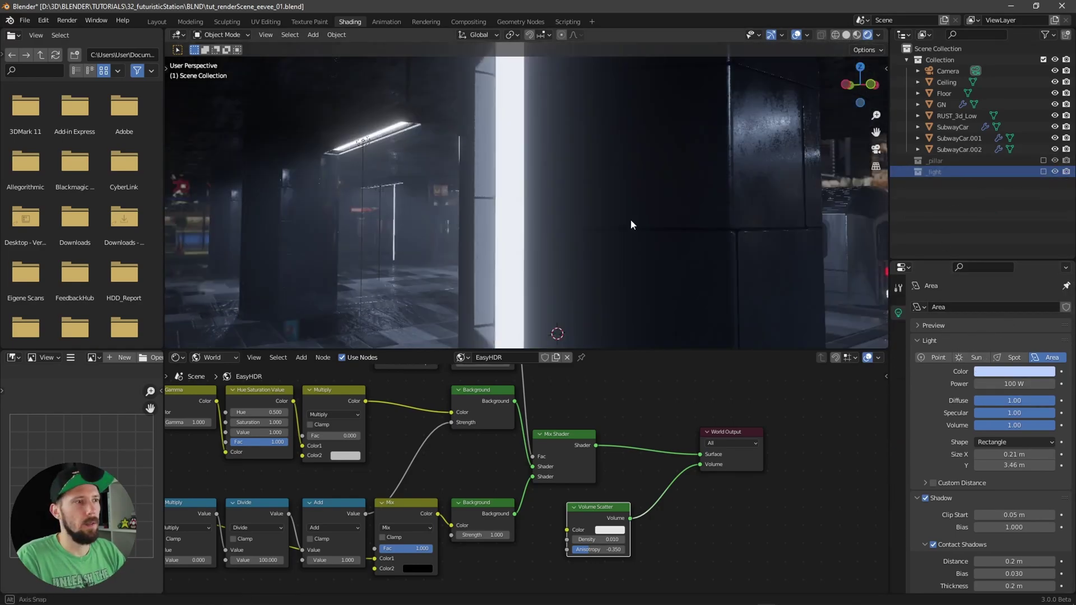
pyautogui.press('KP_0')
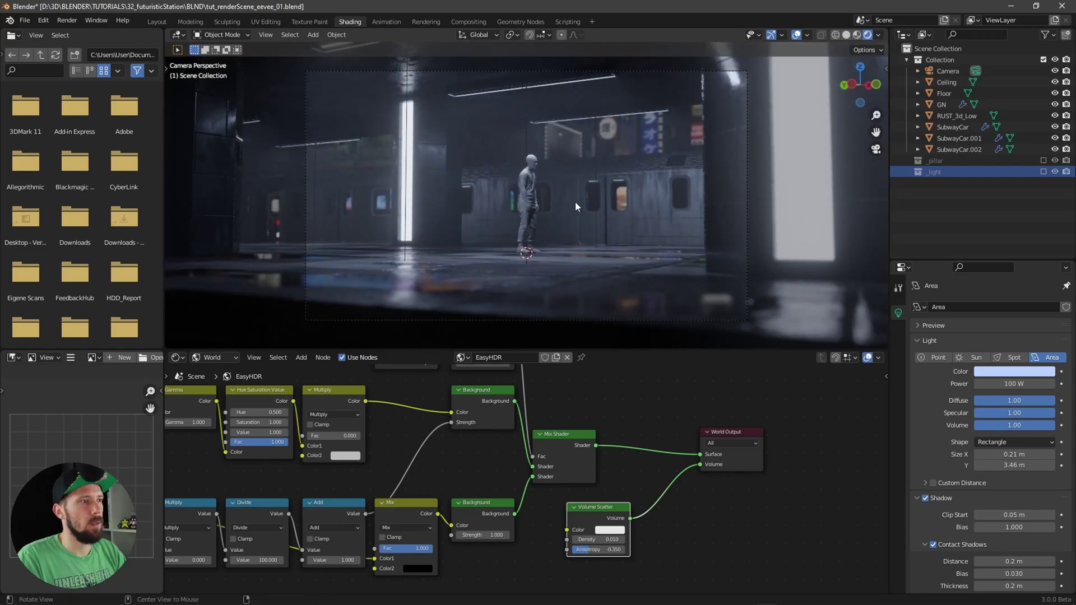
pyautogui.click(795, 35)
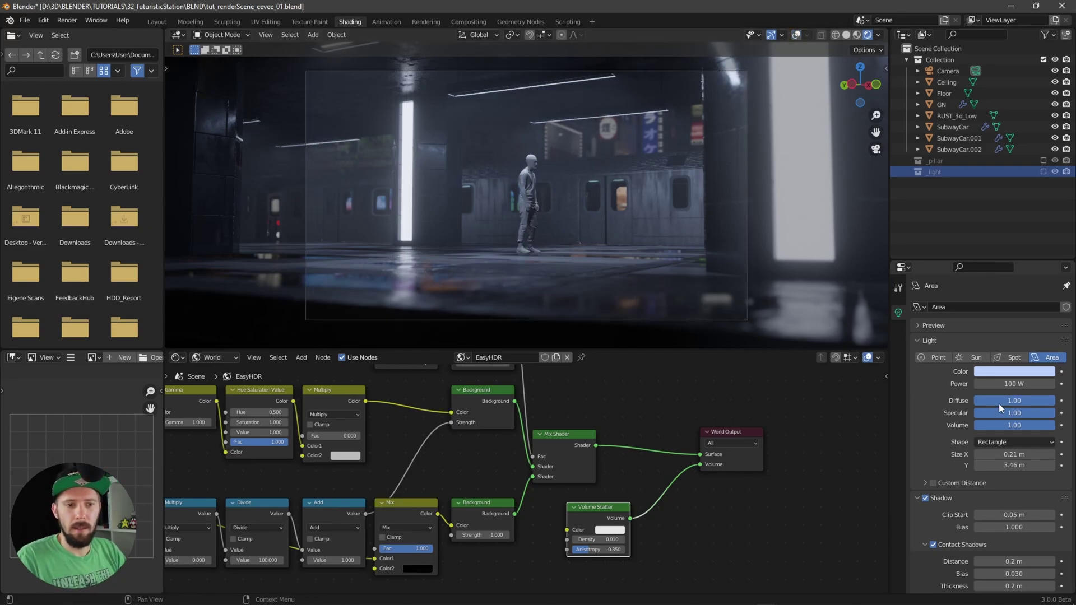
# - Try a power of 1000 W for the area light and set it back to 100 W
pyautogui.click(985, 383)
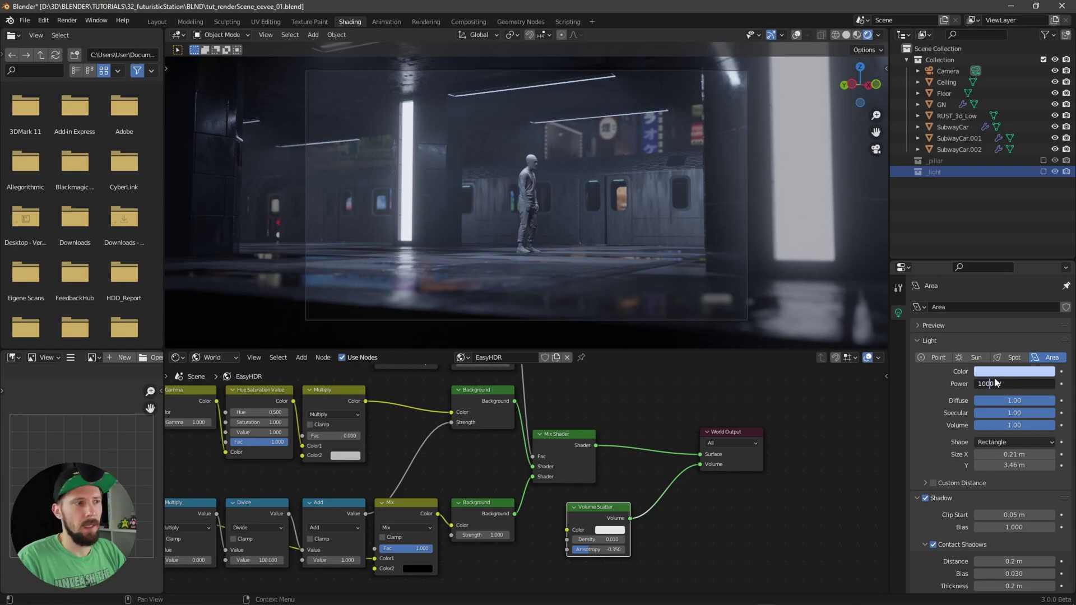
pyautogui.press('Return')
pyautogui.click(998, 384)
pyautogui.write('100')
pyautogui.press('Return')
pyautogui.click(987, 384)
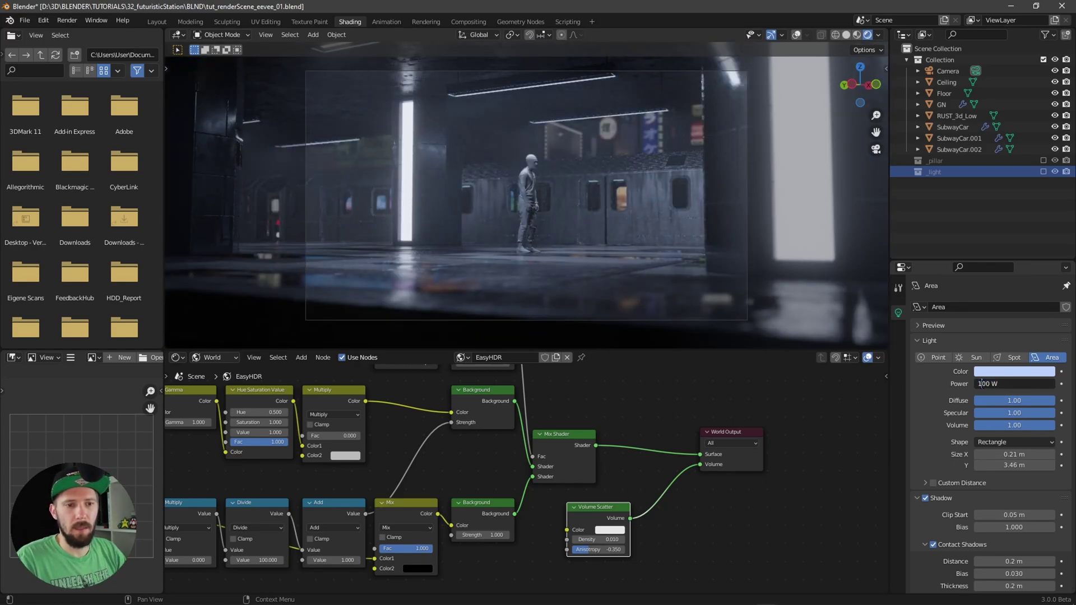
pyautogui.press('Left')
pyautogui.press('Return')
pyautogui.click(982, 384)
pyautogui.click(981, 384)
pyautogui.press('BackSpace')
pyautogui.write('1')
pyautogui.press('Return')
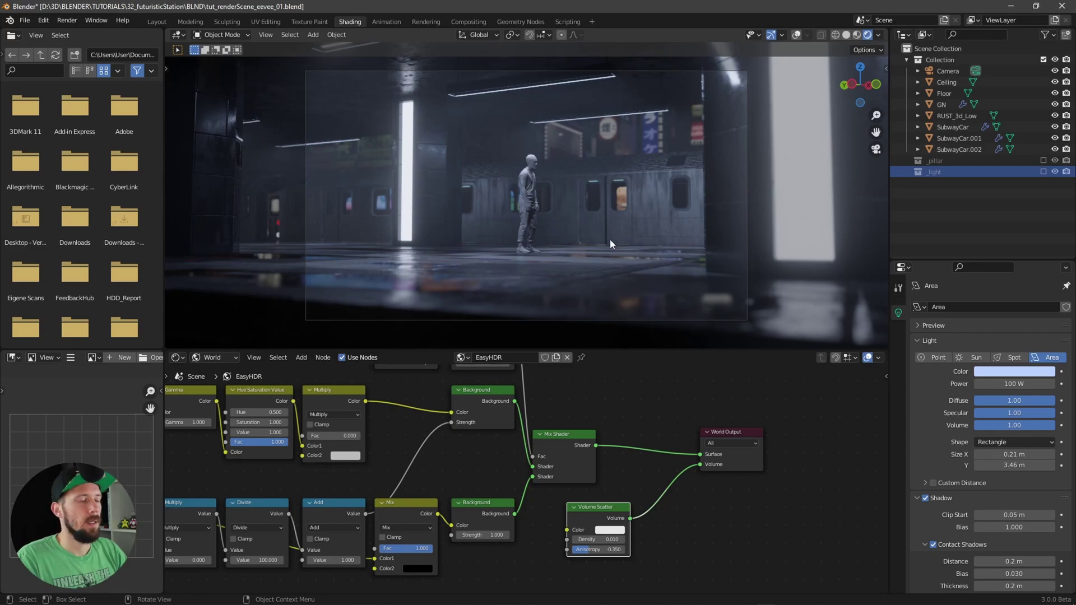
# - Add a Reflection Plane light probe at the figure's feet and turn the viewport overlays back on
pyautogui.moveTo(564, 241); pyautogui.dragTo(602, 220, button='middle')
pyautogui.press('KP_0')
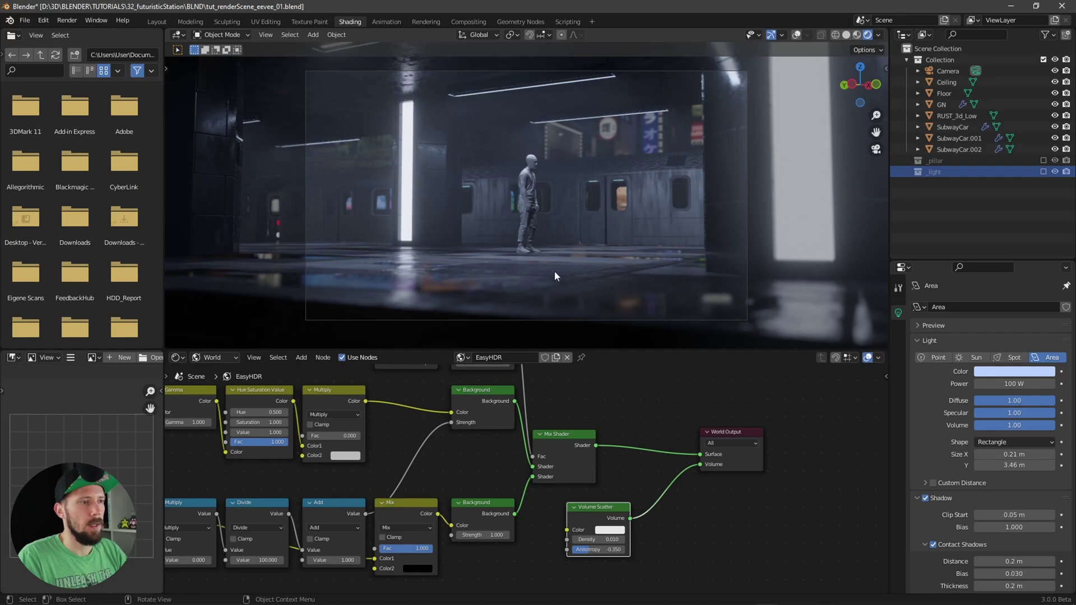
pyautogui.moveTo(556, 250); pyautogui.dragTo(526, 262, button='middle')
pyautogui.hotkey('shift', 'a')
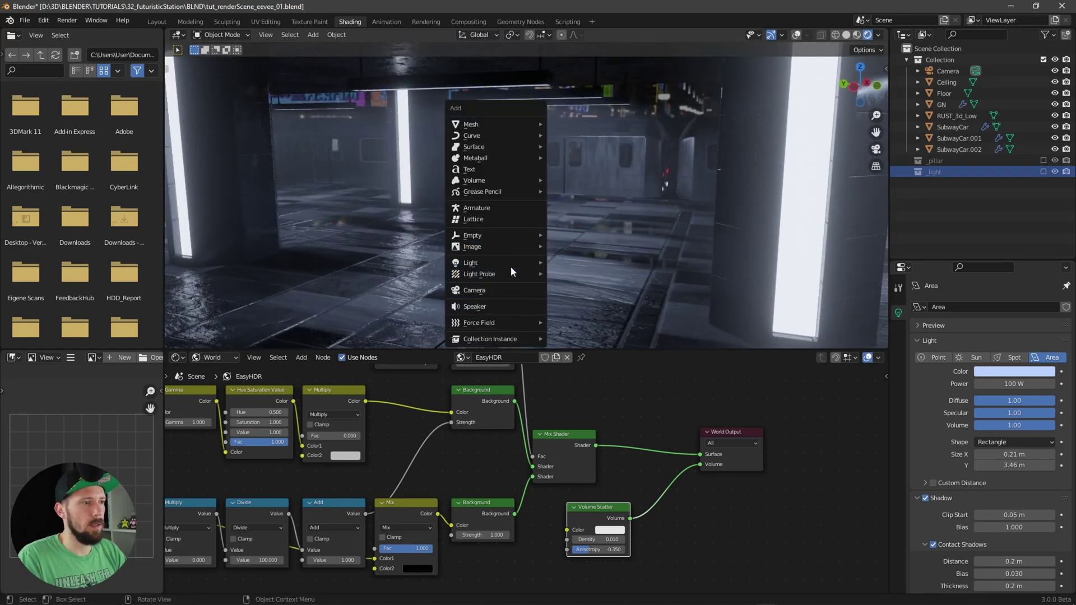
pyautogui.moveTo(505, 277)
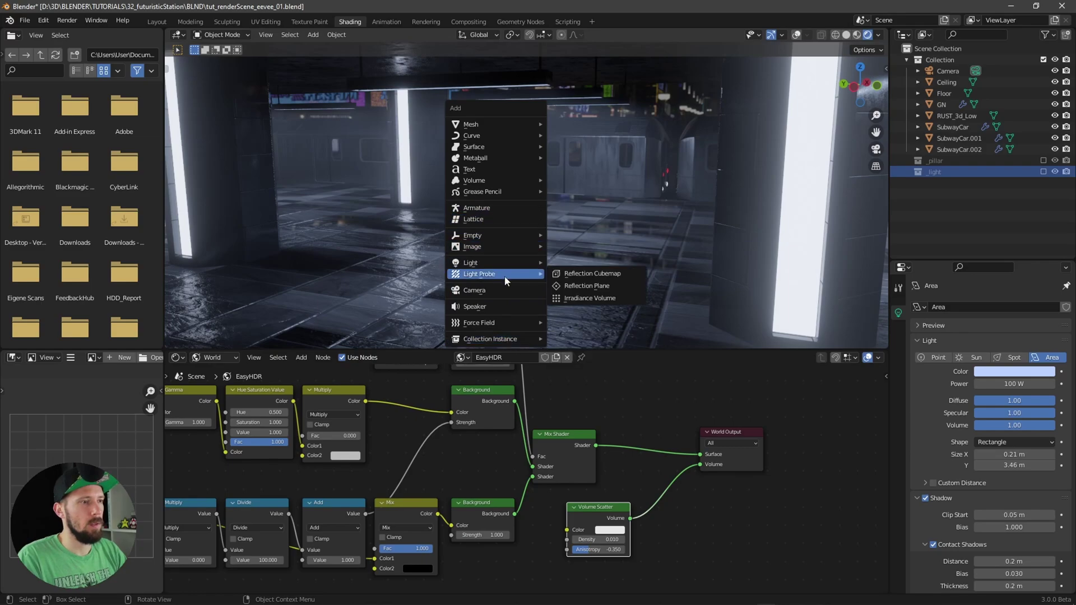
pyautogui.click(586, 287)
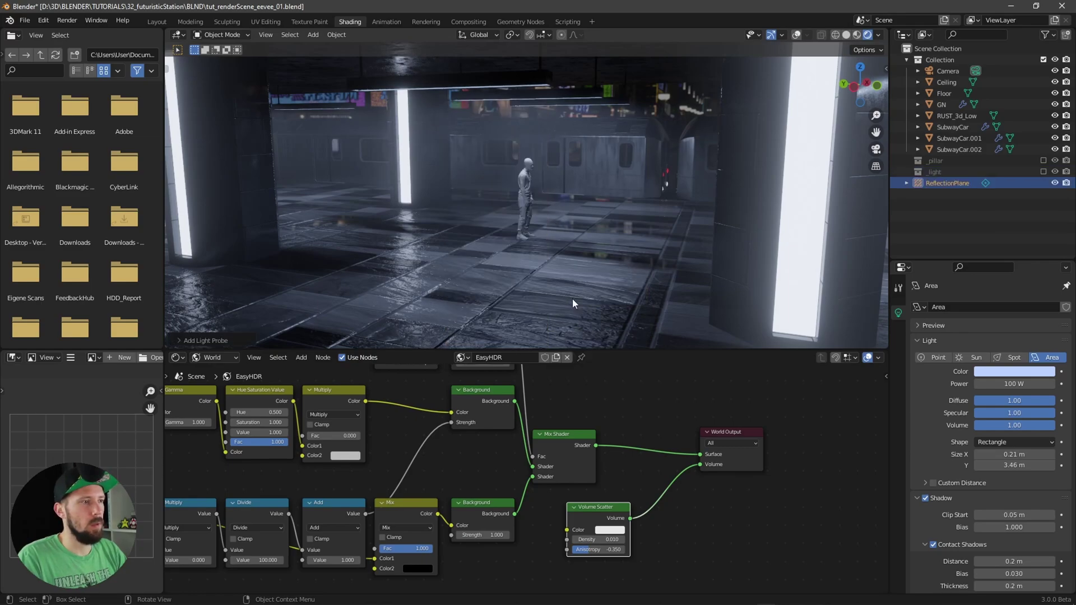
pyautogui.click(796, 35)
pyautogui.moveTo(479, 250); pyautogui.dragTo(623, 277, button='middle')
# - Unpin the area light's properties and enable Show Preview Plane for the reflection plane
pyautogui.scroll(-1, 957, 455)
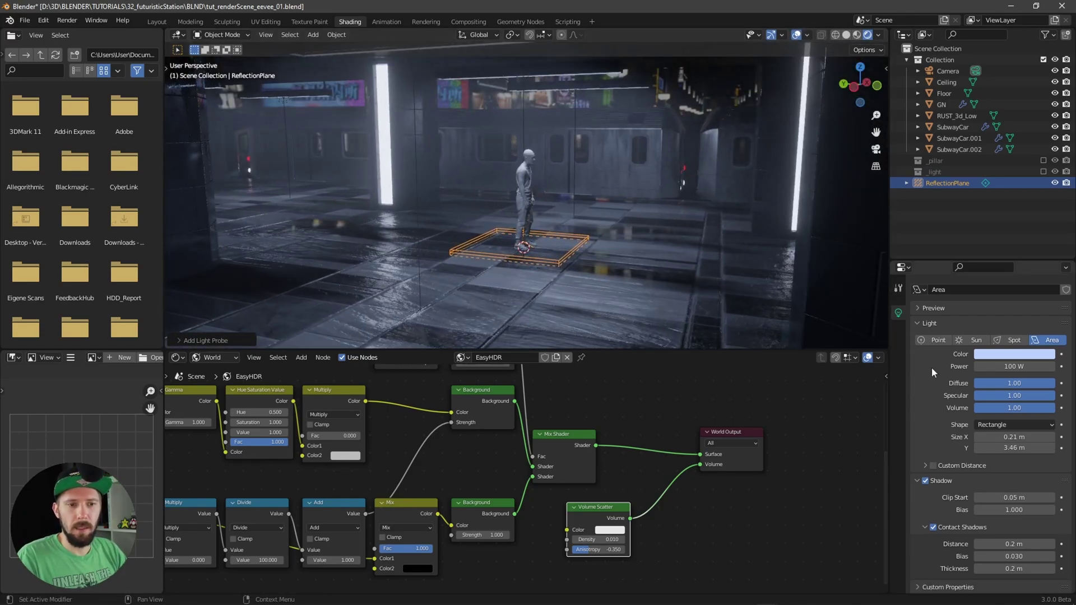
pyautogui.scroll(1, 1004, 321)
pyautogui.click(1065, 287)
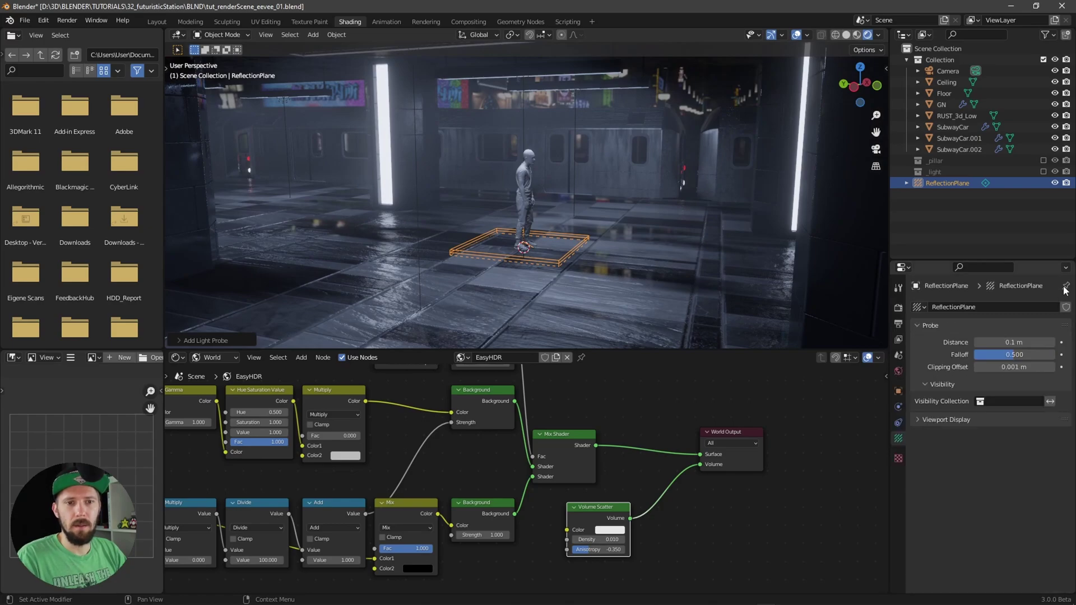
pyautogui.click(917, 421)
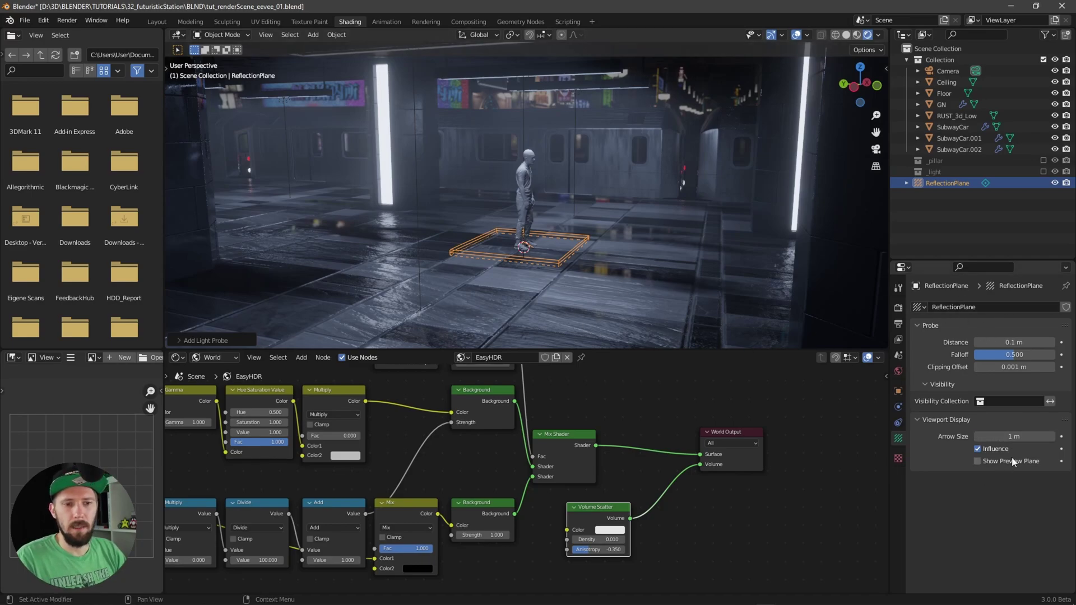
pyautogui.click(977, 461)
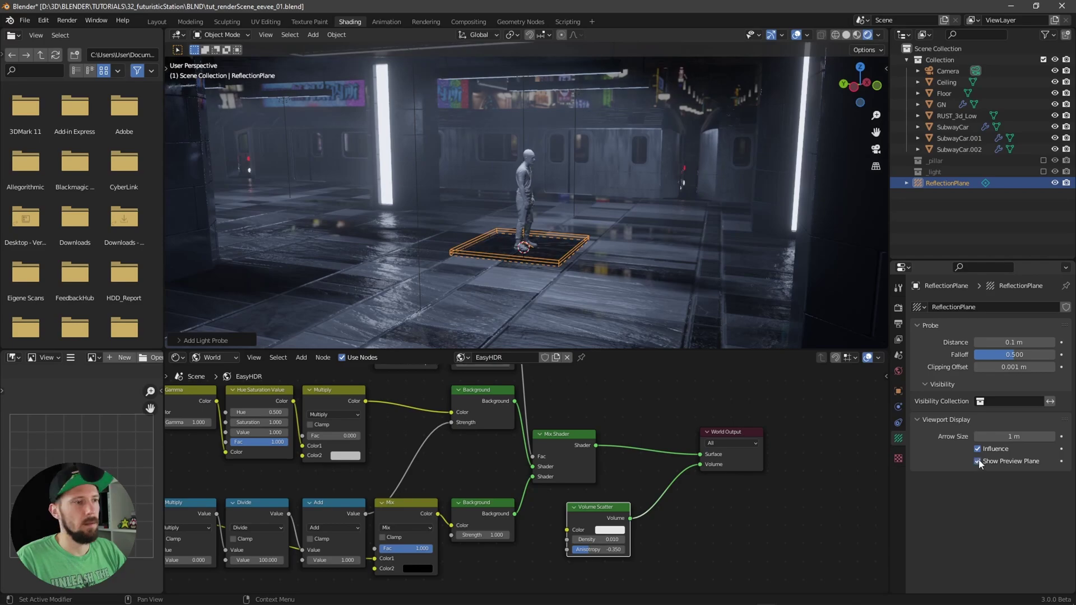
# - Scale the reflection plane up about 6.3 times and raise it about 0.01 m along Z to just above the floor
pyautogui.press('s')
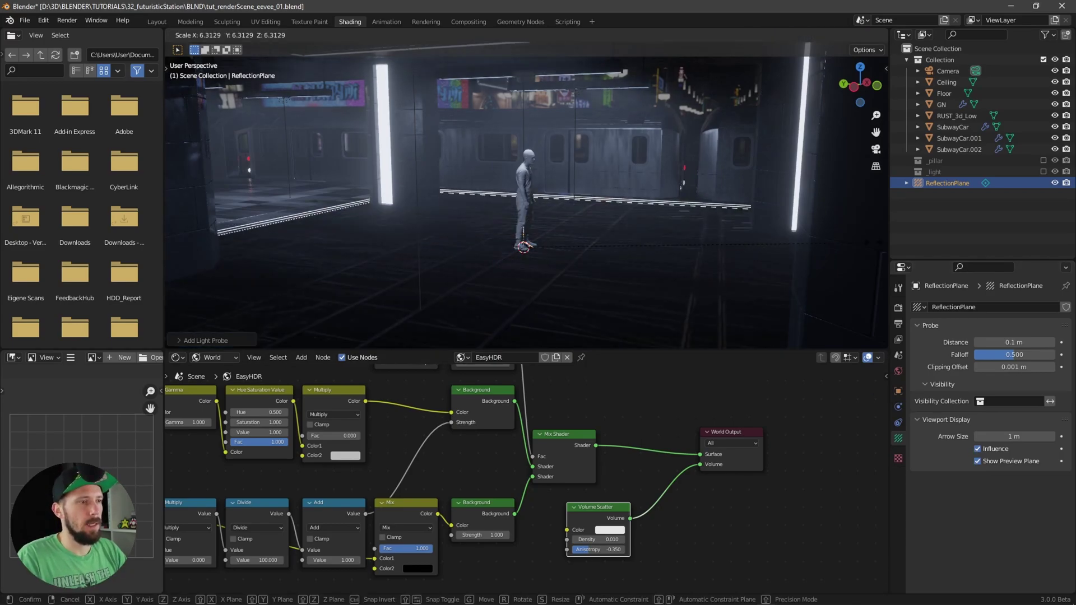
pyautogui.click(871, 243)
pyautogui.press('g')
pyautogui.press('z')
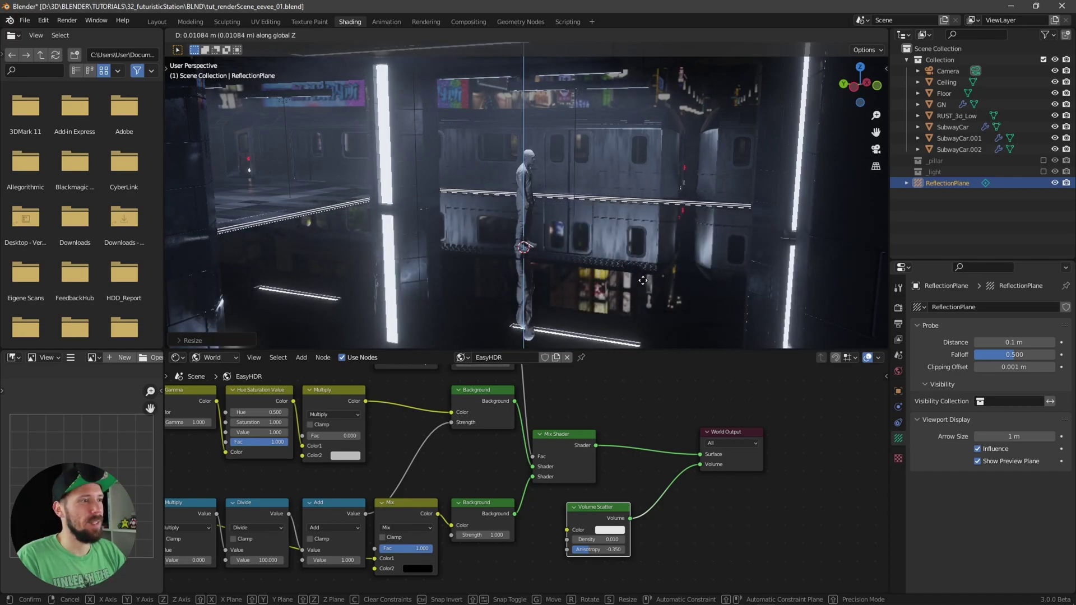
pyautogui.click(642, 279)
# - Stretch the reflection plane along Y to about twice its length and return to the scene camera view
pyautogui.moveTo(640, 283)
pyautogui.mouseDown(button='middle')
pyautogui.moveTo(614, 277)
pyautogui.moveTo(637, 285)
pyautogui.mouseUp(button='middle')
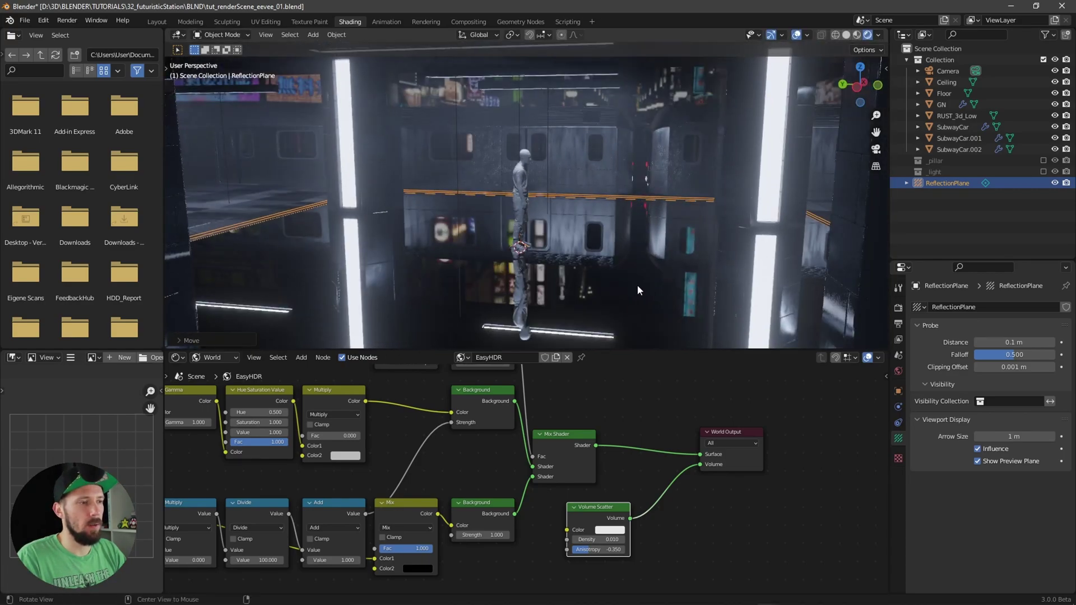
pyautogui.press('s')
pyautogui.press('y')
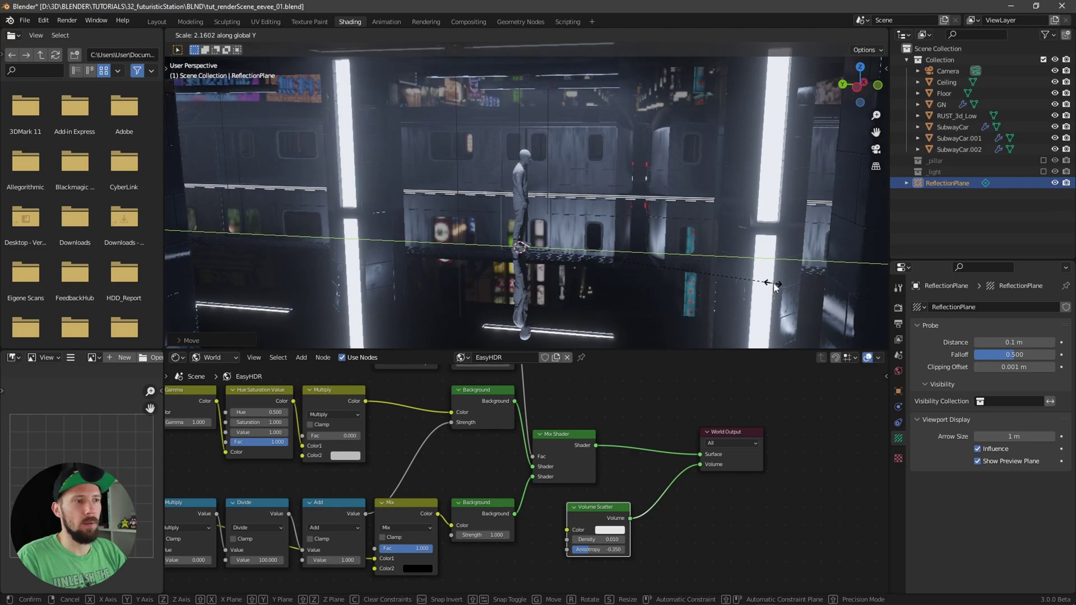
pyautogui.click(766, 274)
pyautogui.press('KP_0')
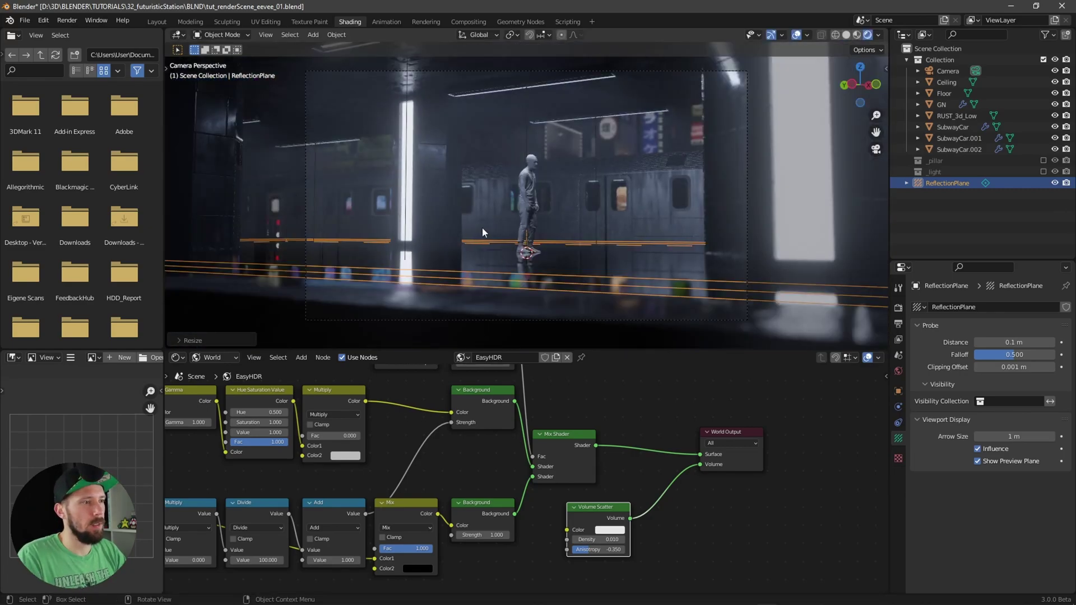
# - Turn off Show Preview Plane and the viewport overlays, and toggle the reflection plane's visibility to compare the floor
pyautogui.click(977, 461)
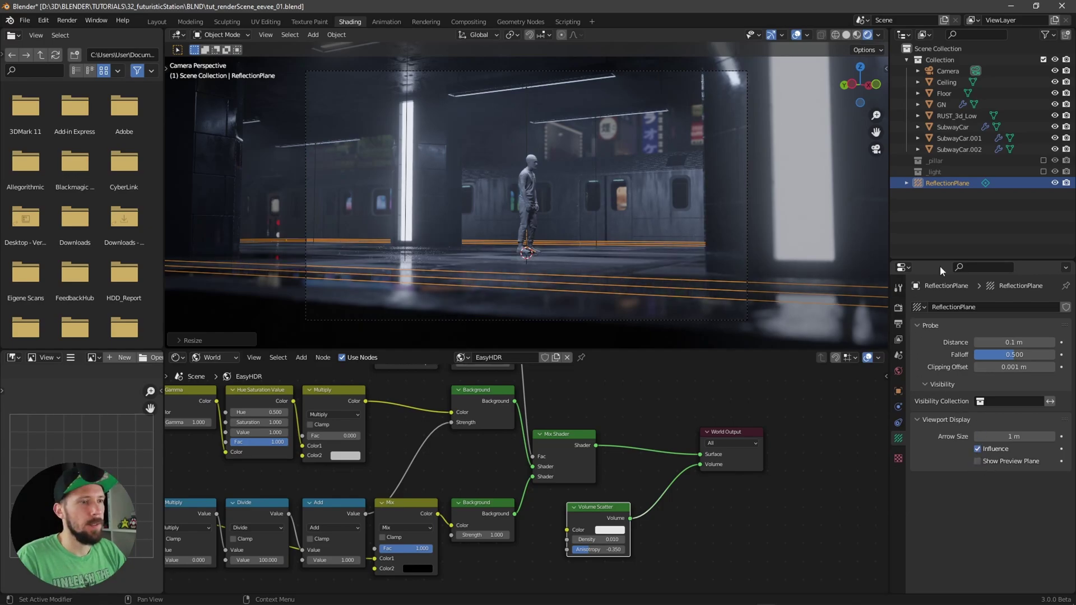
pyautogui.click(1055, 183)
pyautogui.click(1054, 183)
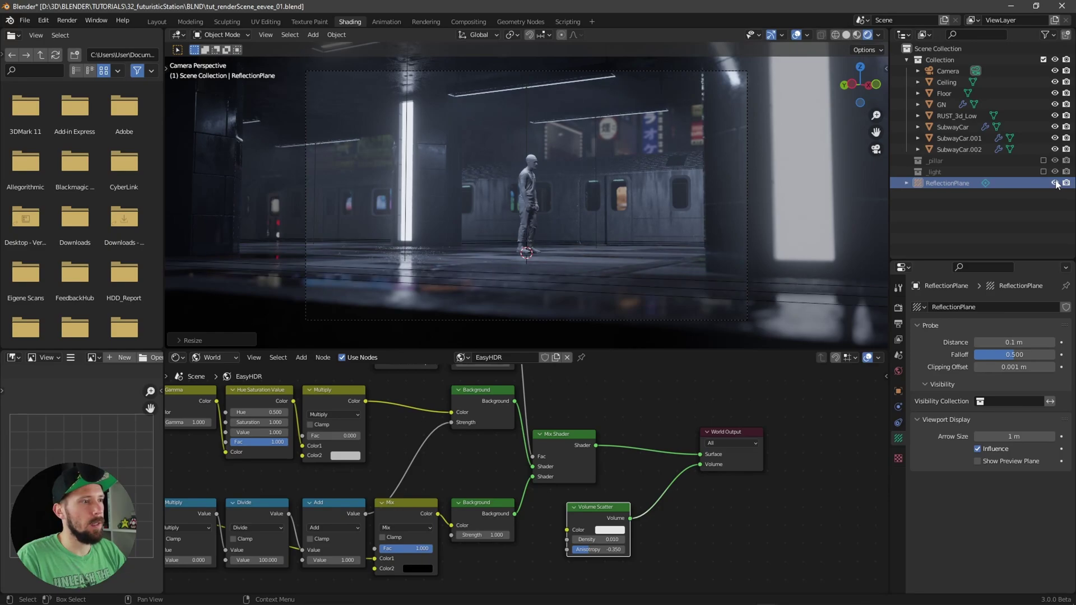
pyautogui.click(796, 34)
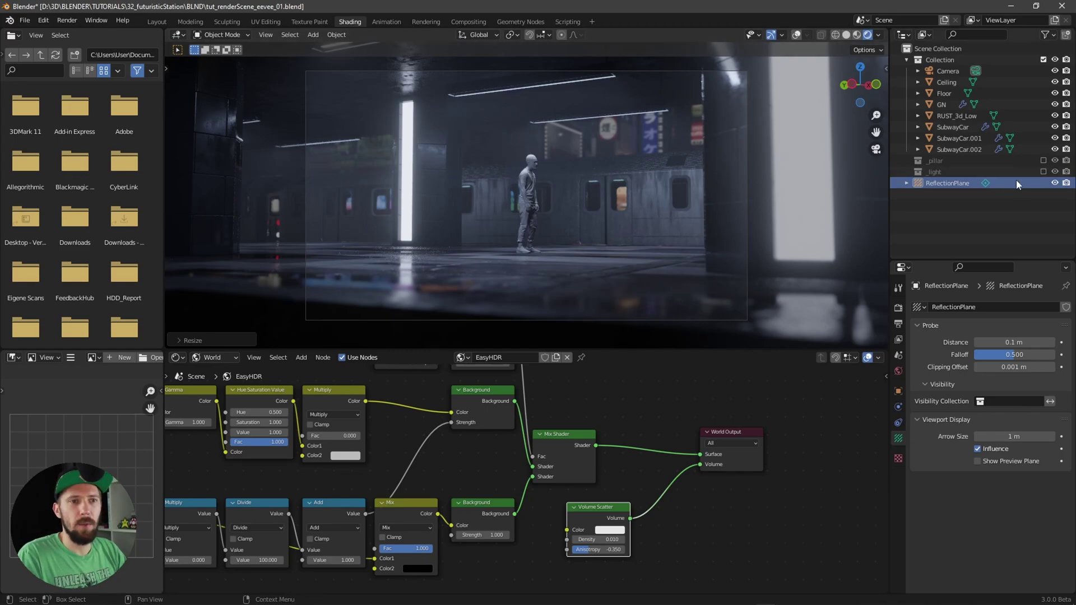
pyautogui.click(1056, 184)
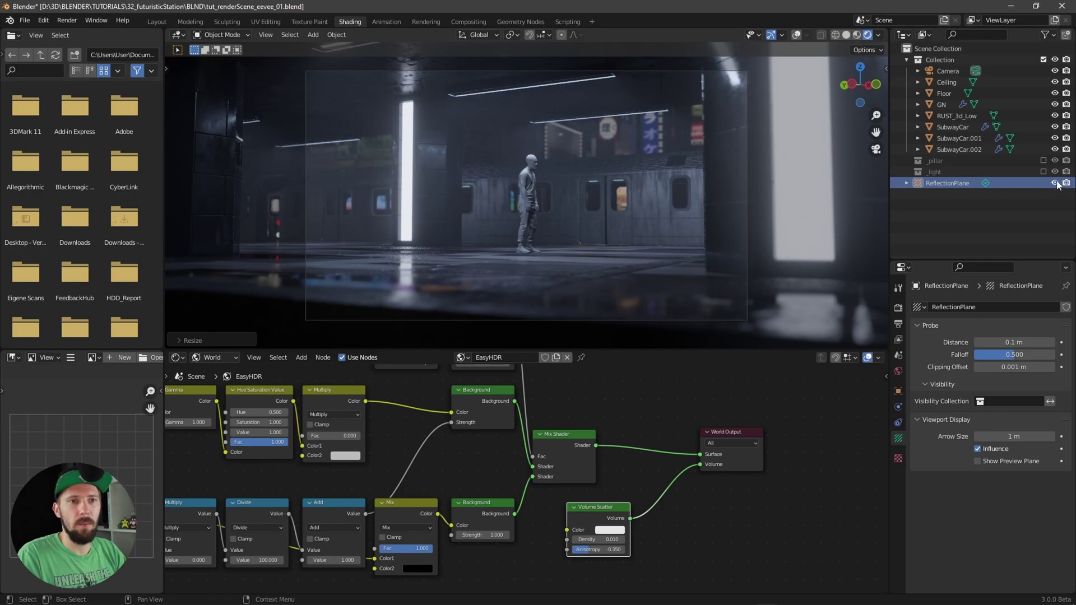
pyautogui.click(1056, 184)
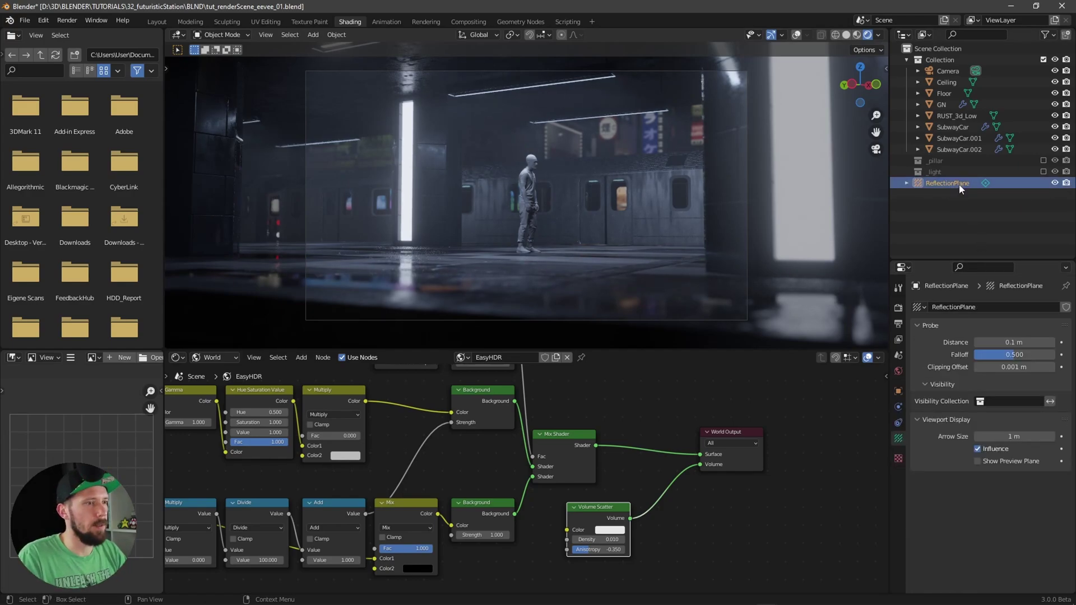
# - Set the reflection plane's falloff to 0 and its distance to 9 m
pyautogui.moveTo(1009, 355); pyautogui.dragTo(947, 353)
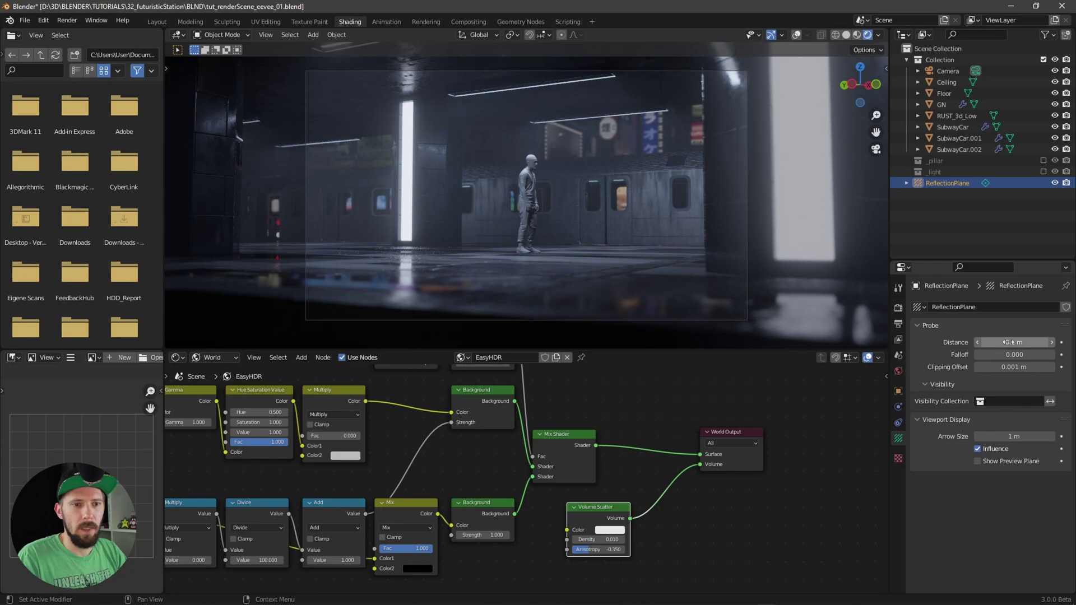
pyautogui.moveTo(1014, 342); pyautogui.dragTo(1038, 341)
# - Compare the floor reflections from a raised angle with the reflection plane hidden and shown, and return to the camera view
pyautogui.moveTo(564, 220); pyautogui.dragTo(669, 197, button='middle')
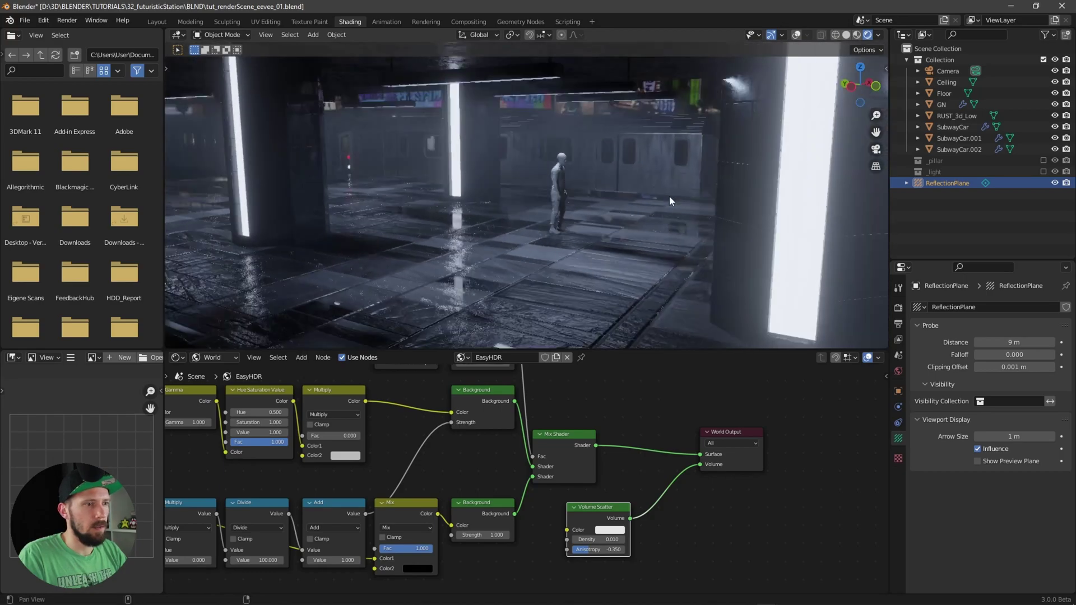
pyautogui.click(1055, 183)
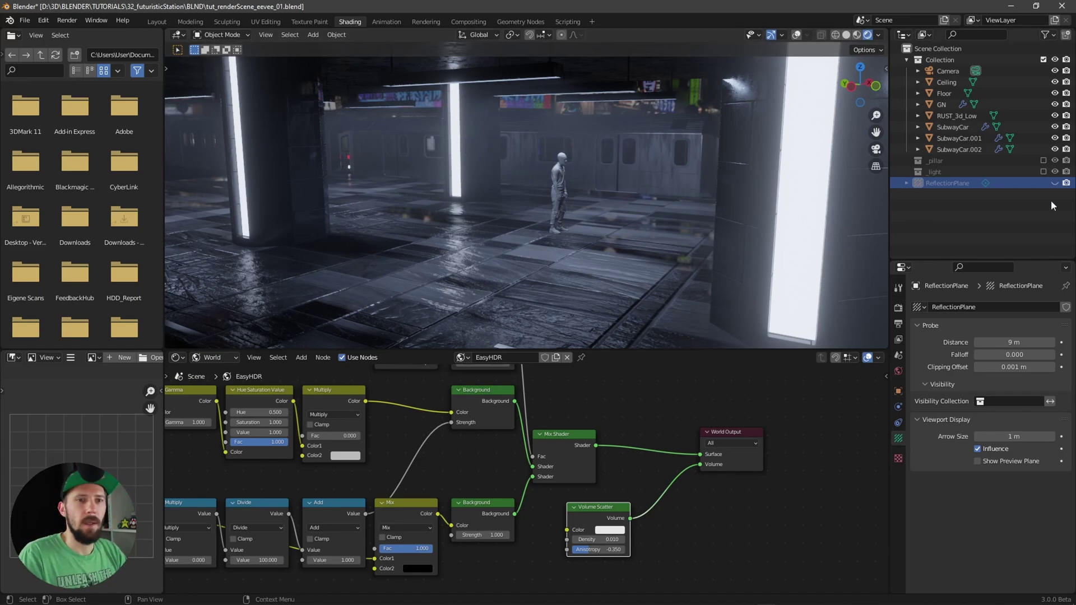
pyautogui.click(1055, 184)
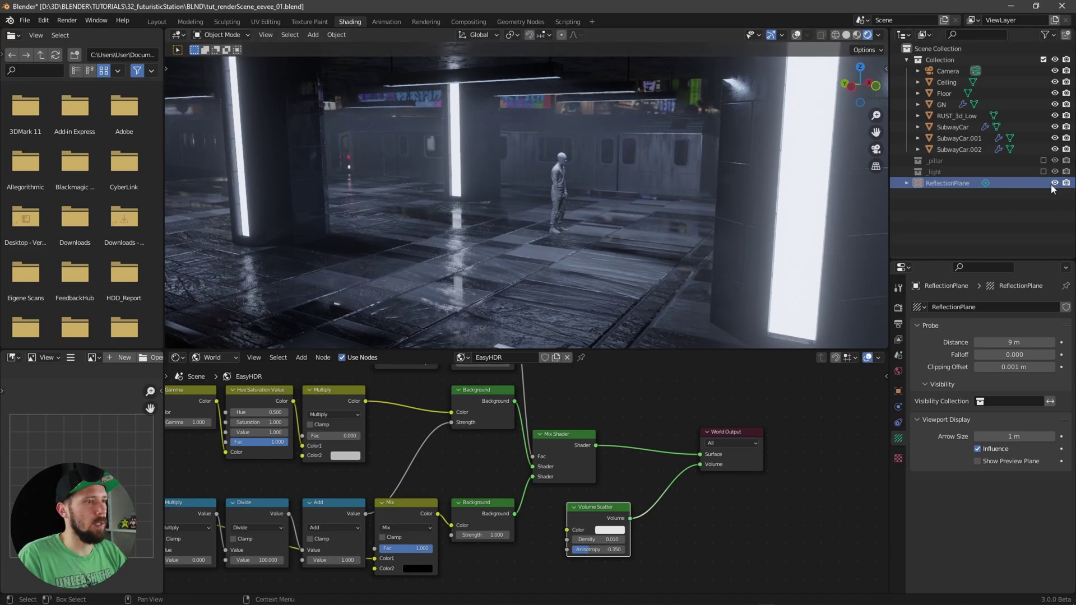
pyautogui.moveTo(468, 241); pyautogui.dragTo(581, 225, button='middle')
pyautogui.press('KP_0')
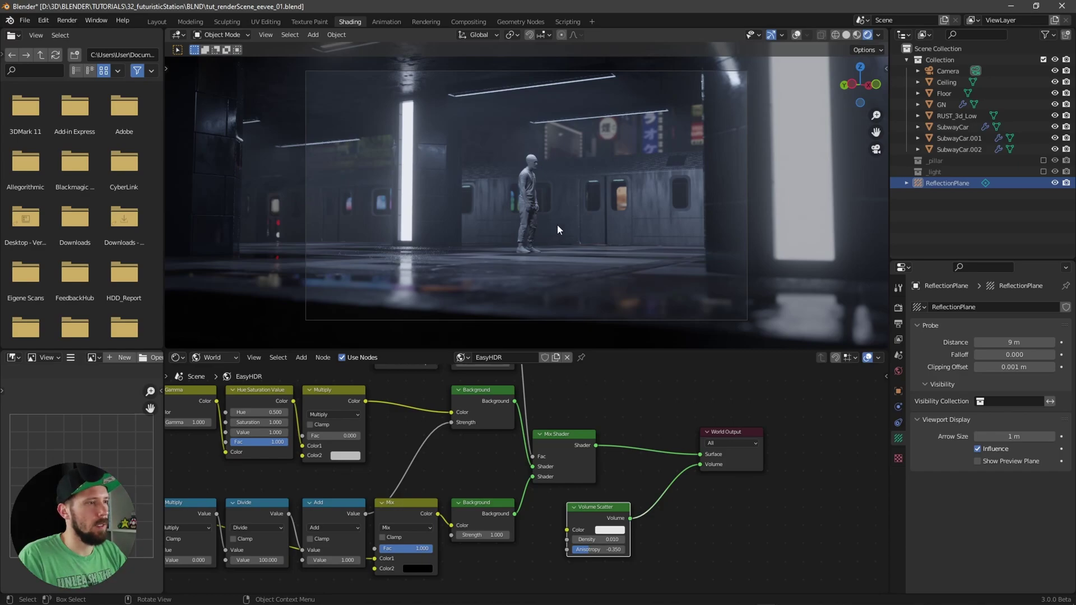
pyautogui.moveTo(558, 230); pyautogui.dragTo(583, 241, button='middle')
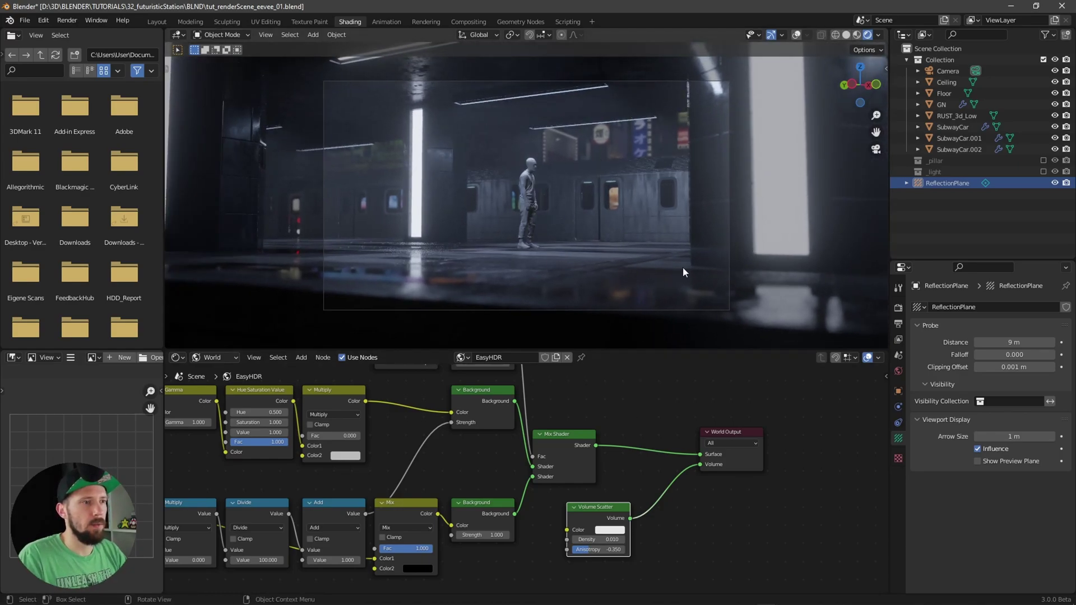
# - Set the density of the world's Volume Scatter node to 0.05 for thicker fog
pyautogui.moveTo(659, 424); pyautogui.dragTo(654, 397, button='middle')
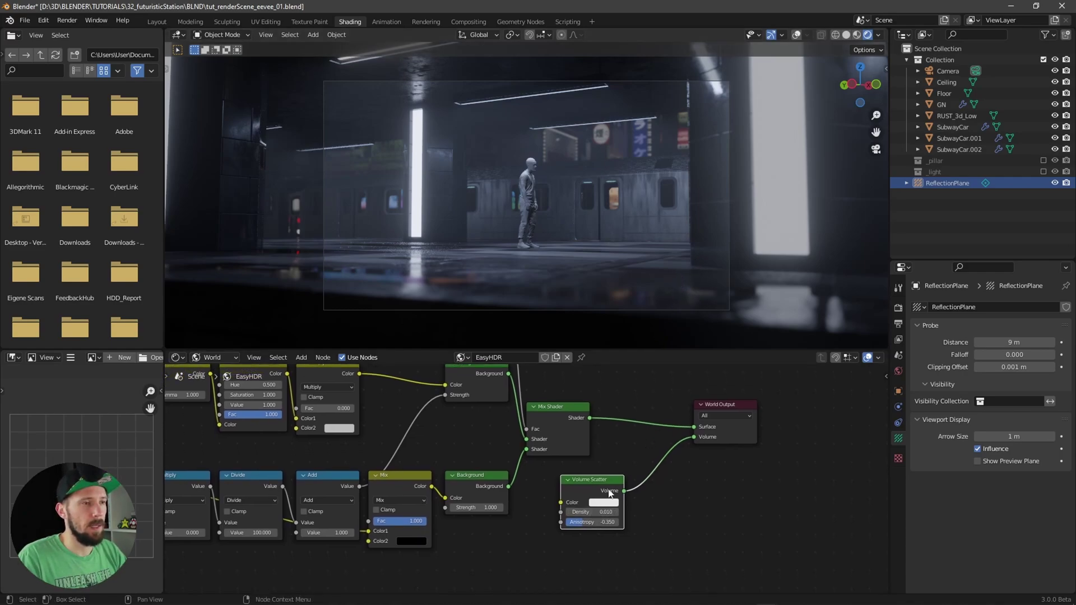
pyautogui.moveTo(592, 512); pyautogui.dragTo(608, 512)
pyautogui.click(583, 512)
pyautogui.write('0.05')
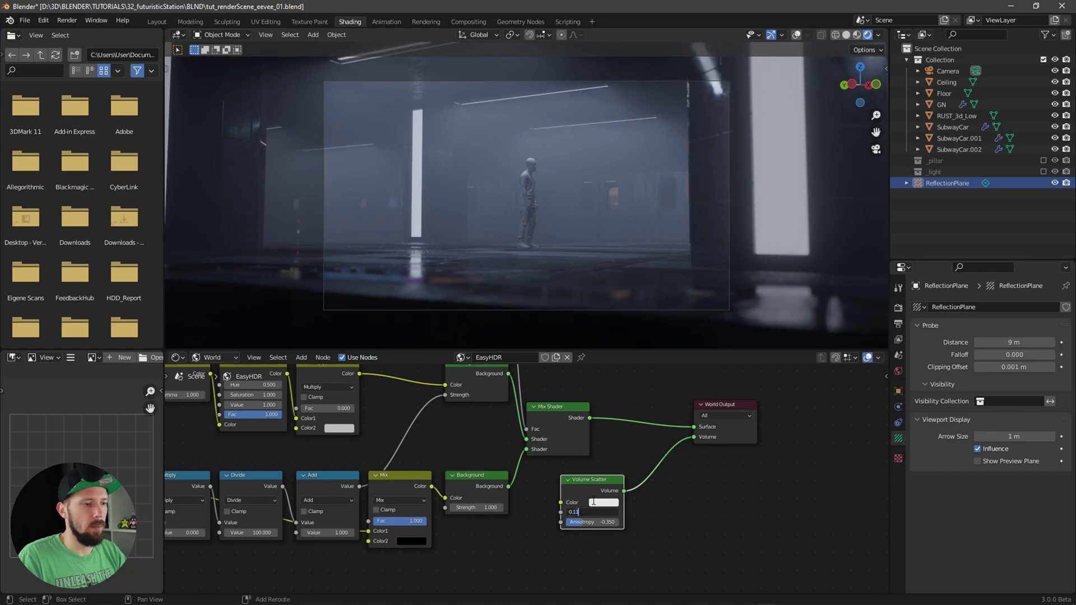
pyautogui.press('Return')
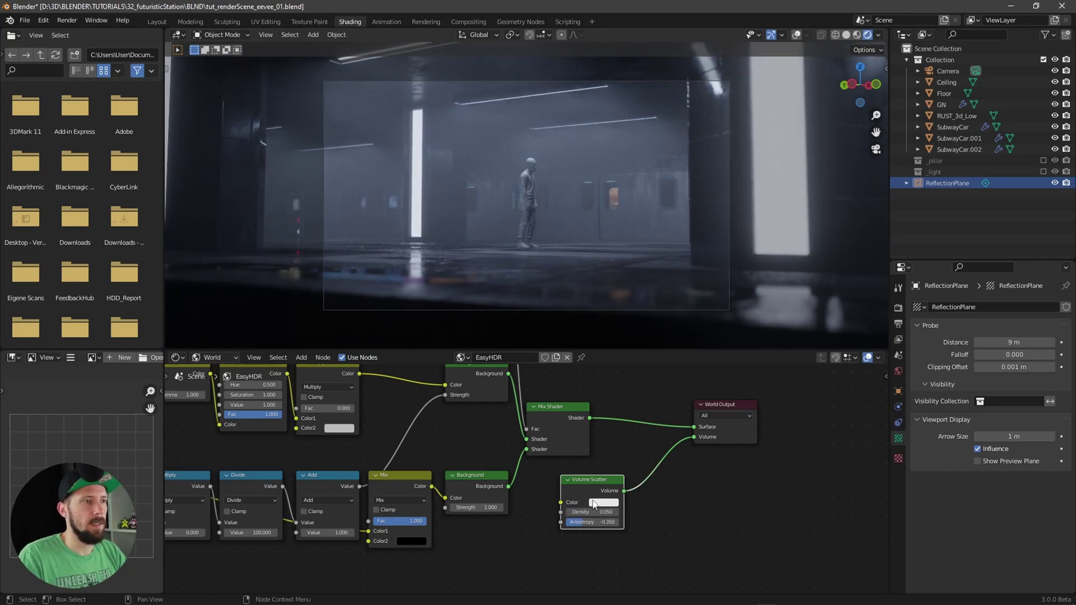
pyautogui.click(596, 512)
pyautogui.press('Return')
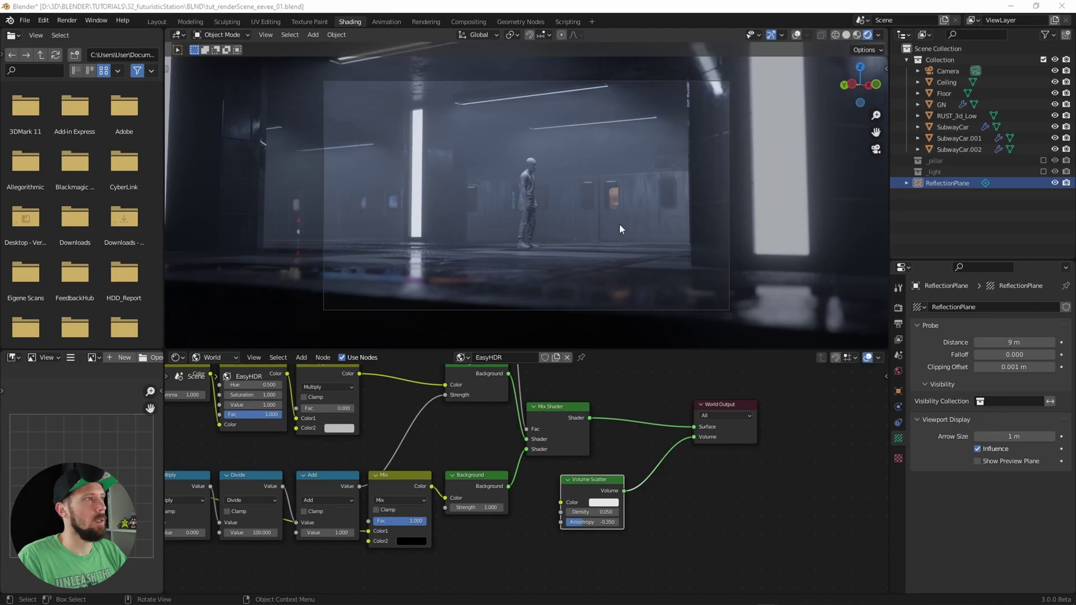
# - Render a still image of the station and fit the whole result in view to inspect it
pyautogui.click(66, 20)
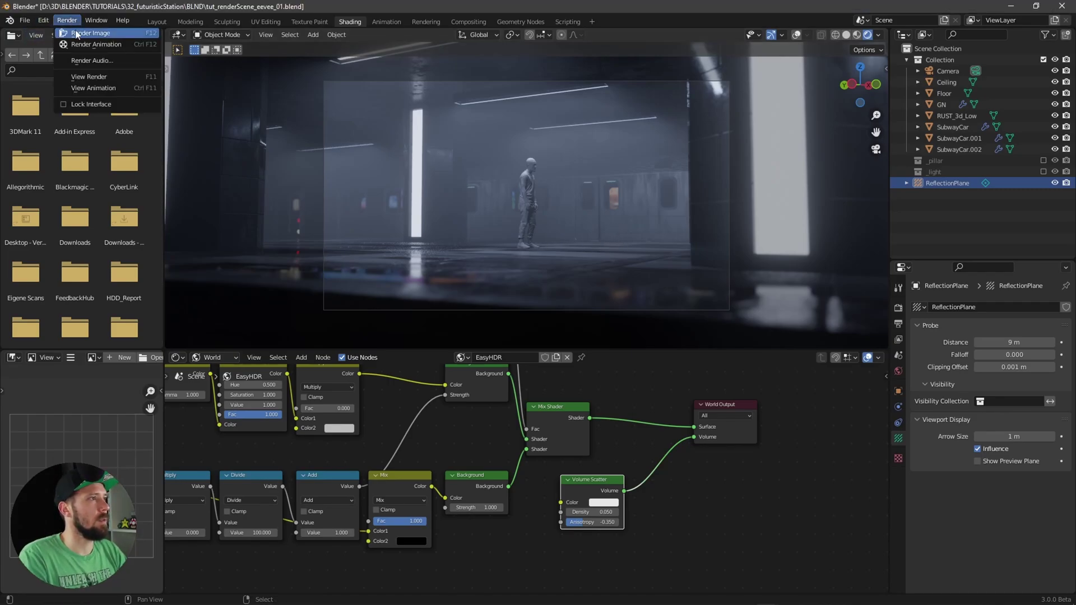
pyautogui.click(84, 34)
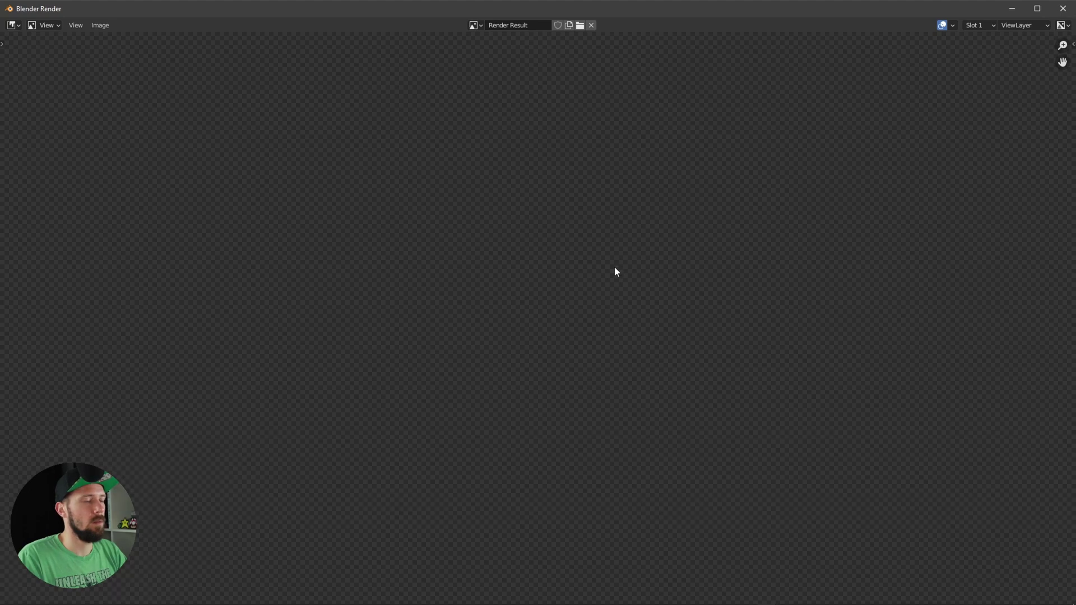
pyautogui.scroll(-3, 613, 272)
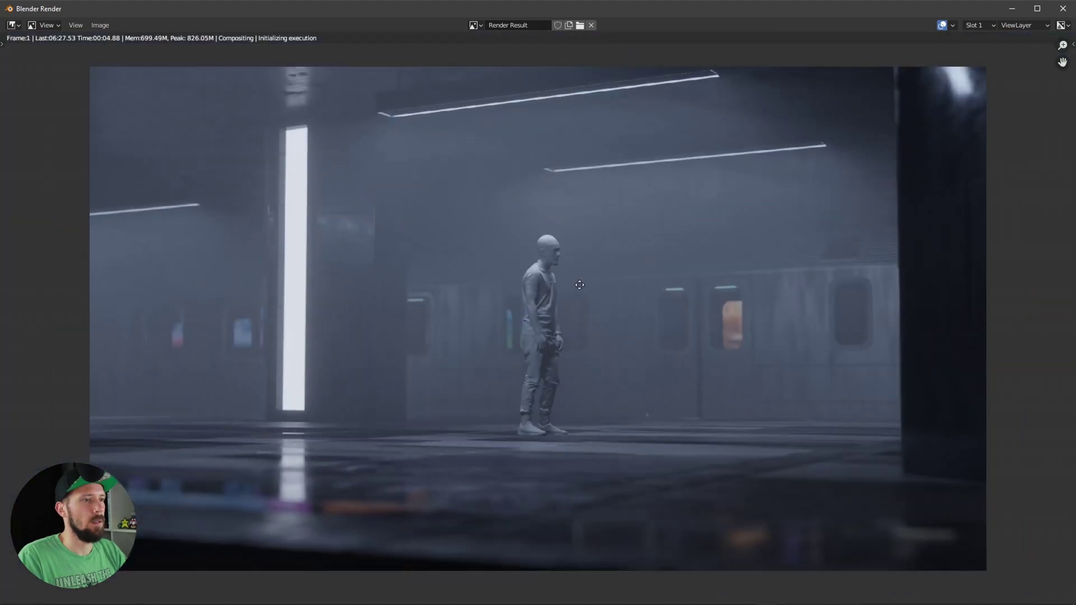
pyautogui.scroll(1, 630, 274)
pyautogui.scroll(-1, 640, 281)
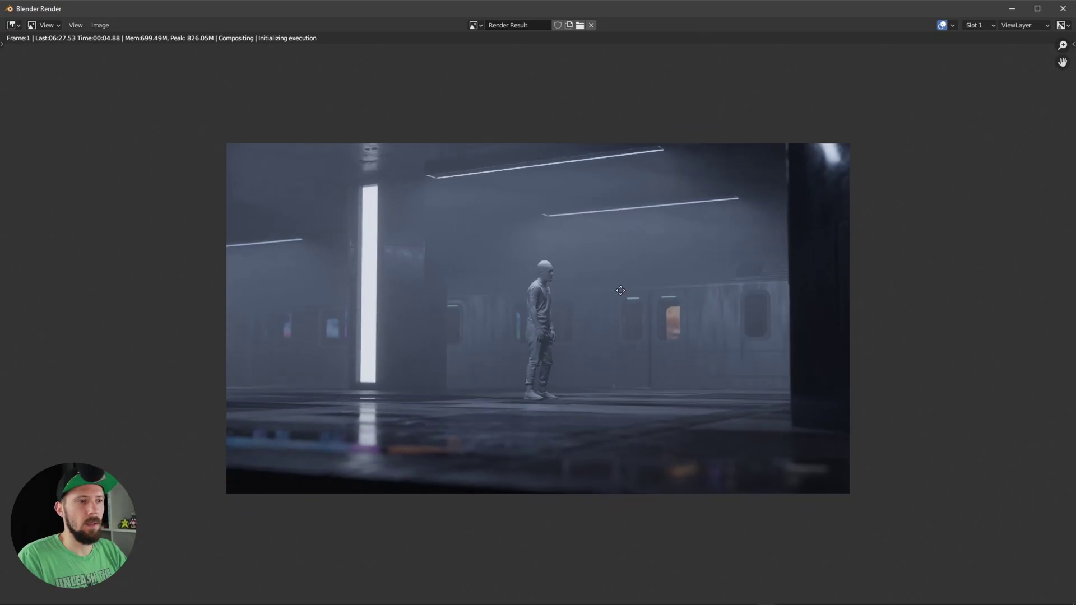